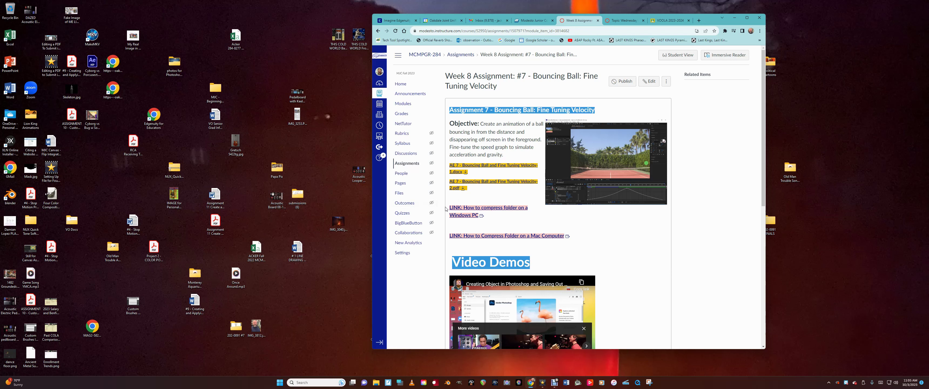
# Step: Launch the newer installed Photoshop version from Creative Cloud and dismiss its graphics compatibility and What's New notices
pyautogui.click(425, 384)
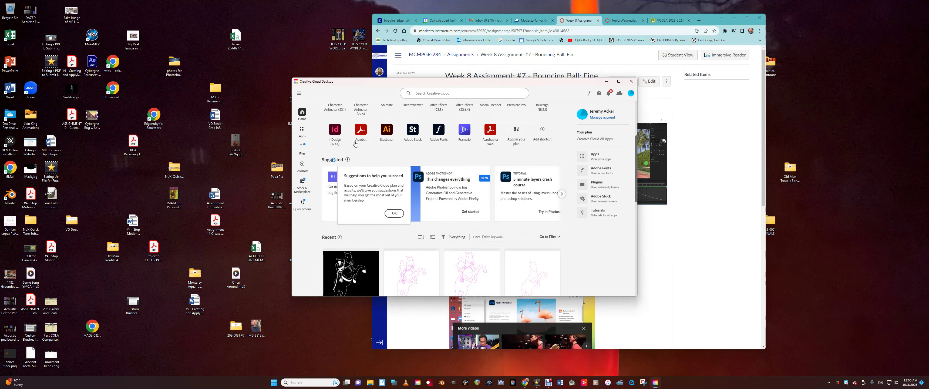
pyautogui.click(594, 159)
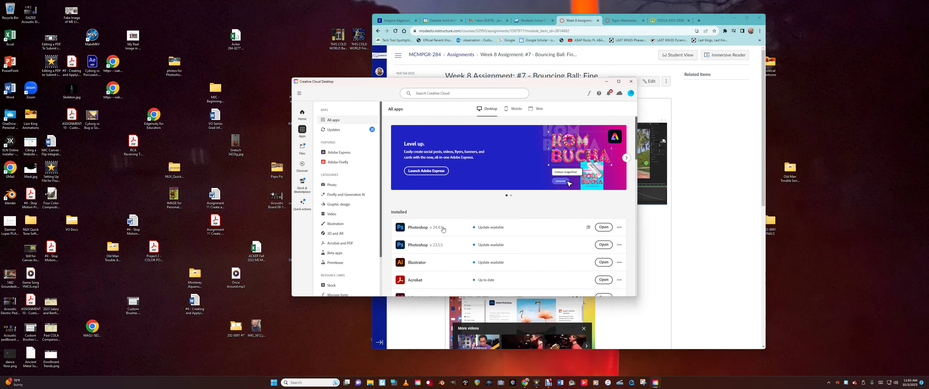
pyautogui.click(596, 227)
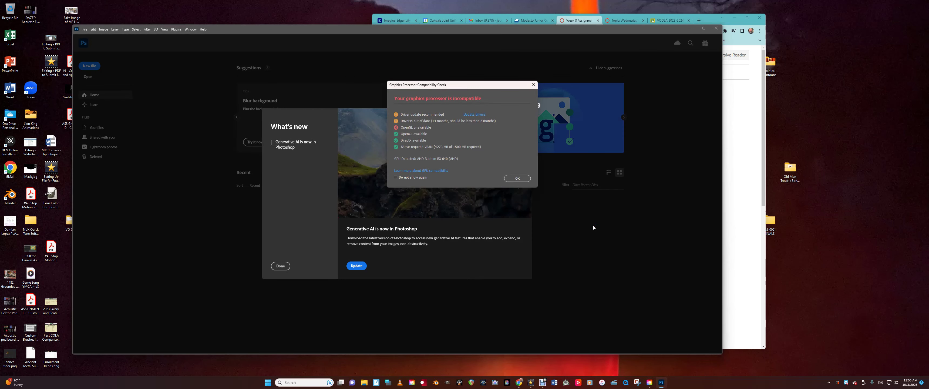
pyautogui.click(510, 178)
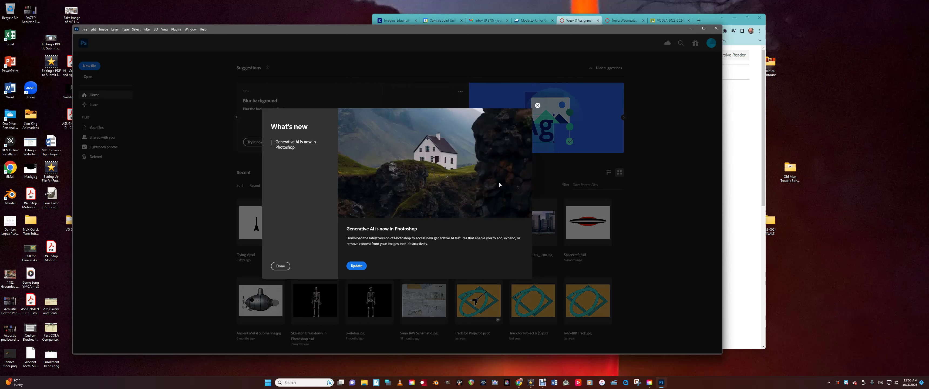
pyautogui.press('Escape')
# Step: Create a 640 x 480 px document at 300 ppi and convert its locked background into a regular layer named Background
pyautogui.click(90, 67)
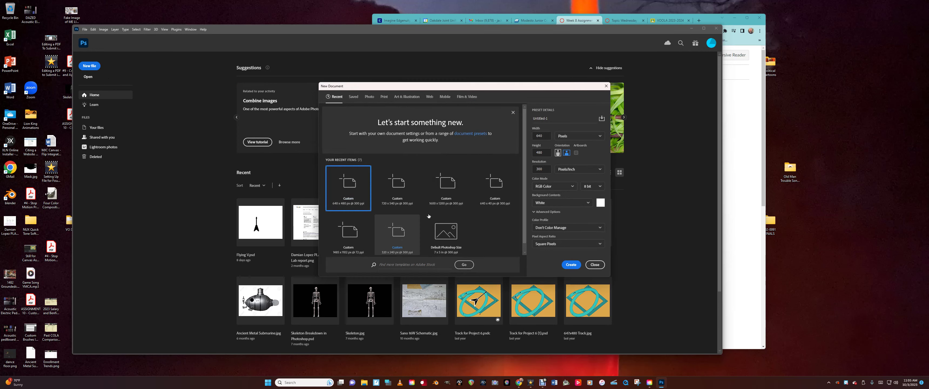
pyautogui.click(571, 265)
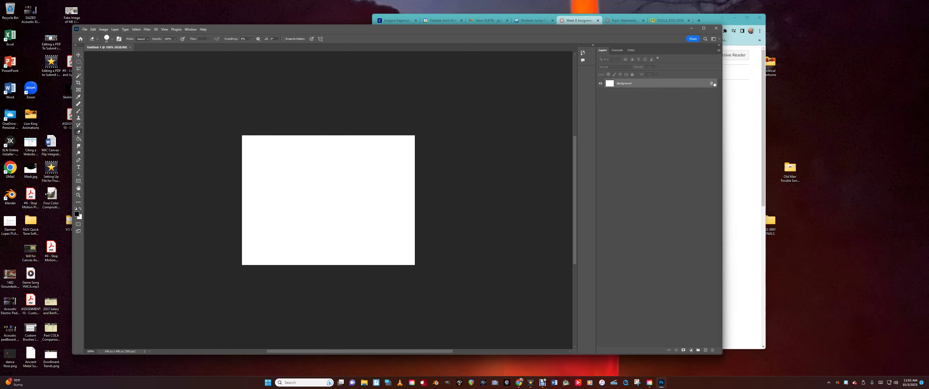
pyautogui.doubleClick(662, 85)
pyautogui.click(507, 120)
pyautogui.doubleClick(621, 84)
pyautogui.write('B')
pyautogui.press('Return')
# Step: Fill the Background layer with black using the Paint Bucket
pyautogui.click(77, 214)
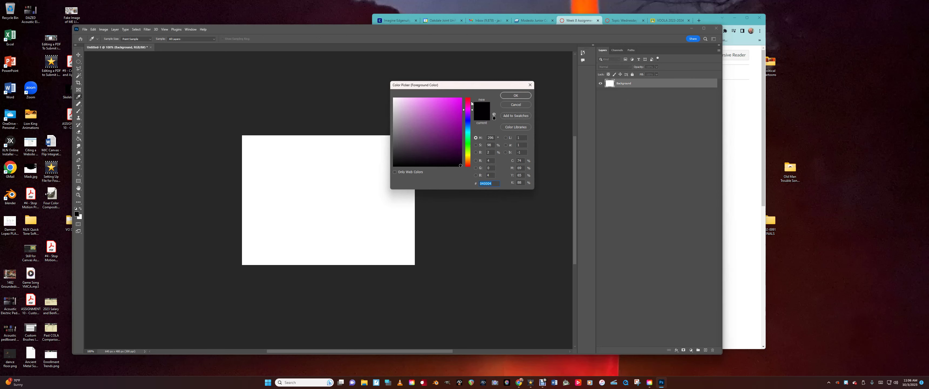
pyautogui.click(510, 97)
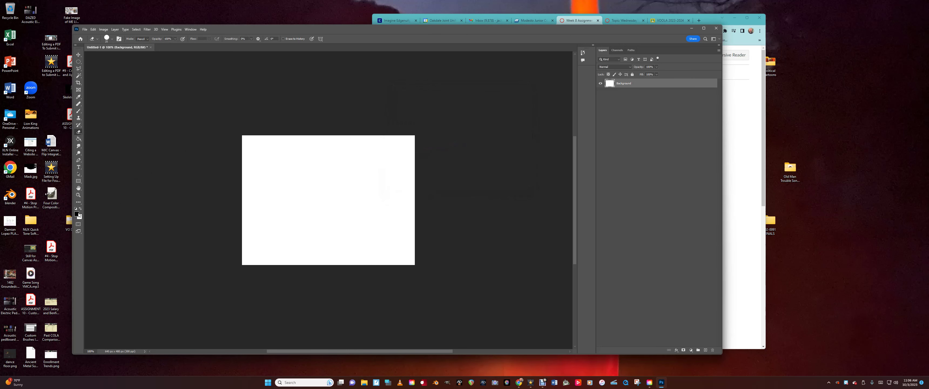
pyautogui.click(79, 139)
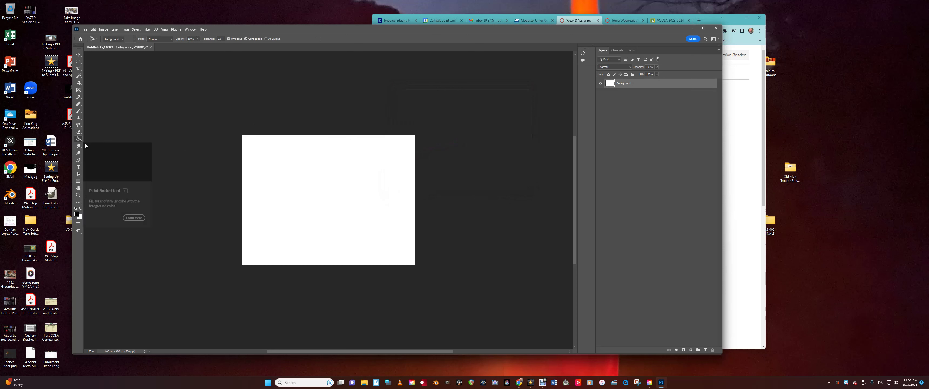
pyautogui.click(293, 177)
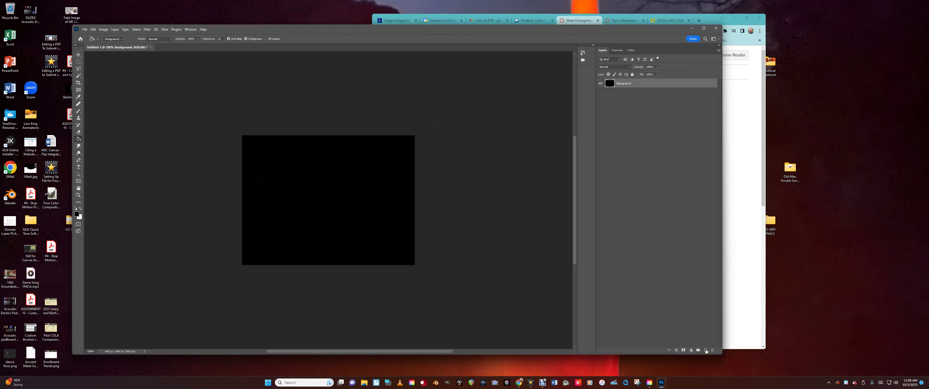
# Step: Add a new layer and draw a large circular selection near the middle of the canvas
pyautogui.click(706, 351)
pyautogui.click(78, 63)
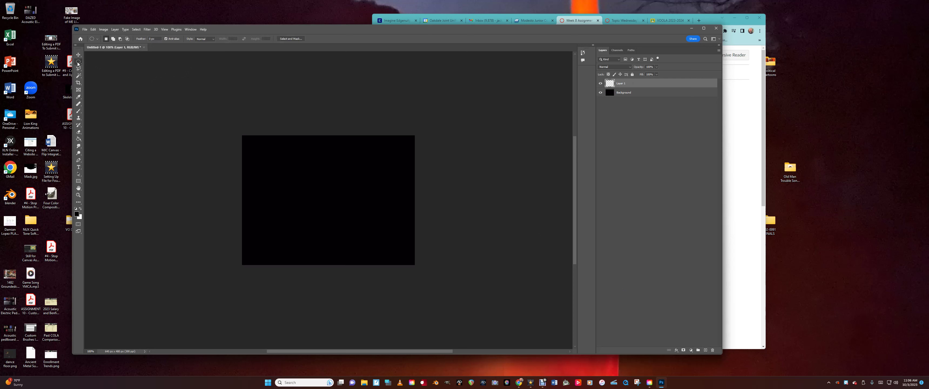
pyautogui.moveTo(285, 167); pyautogui.dragTo(365, 248)
# Step: Set the foreground color to bright green and fill the circular selection on Layer 1
pyautogui.click(77, 215)
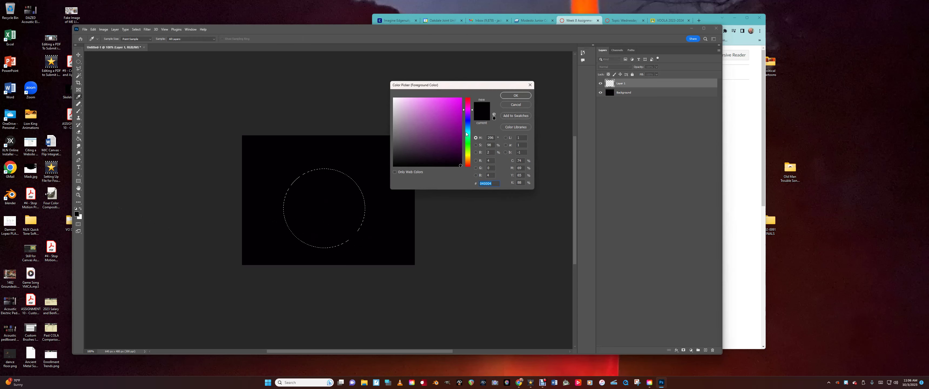
pyautogui.click(467, 141)
pyautogui.click(452, 102)
pyautogui.click(446, 101)
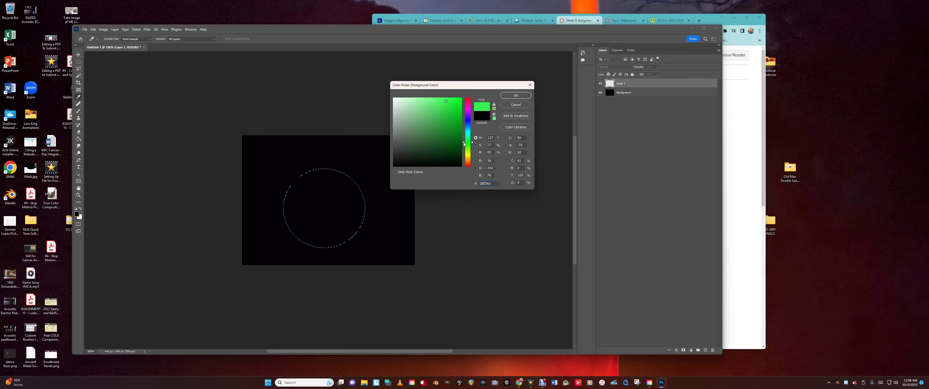
pyautogui.click(517, 95)
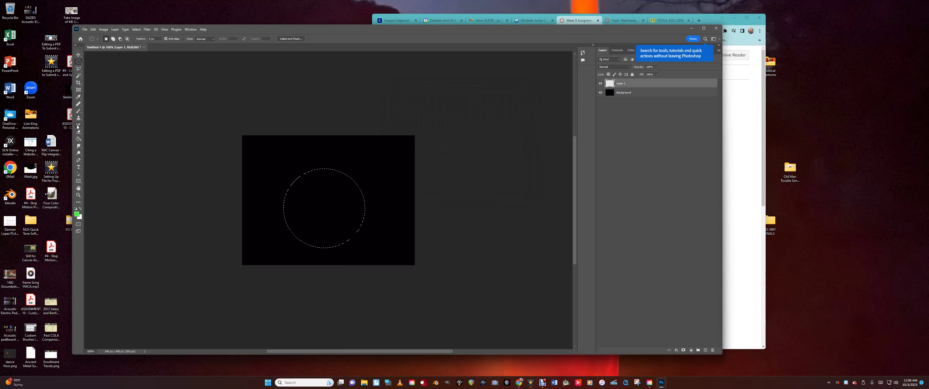
pyautogui.click(79, 138)
pyautogui.click(332, 207)
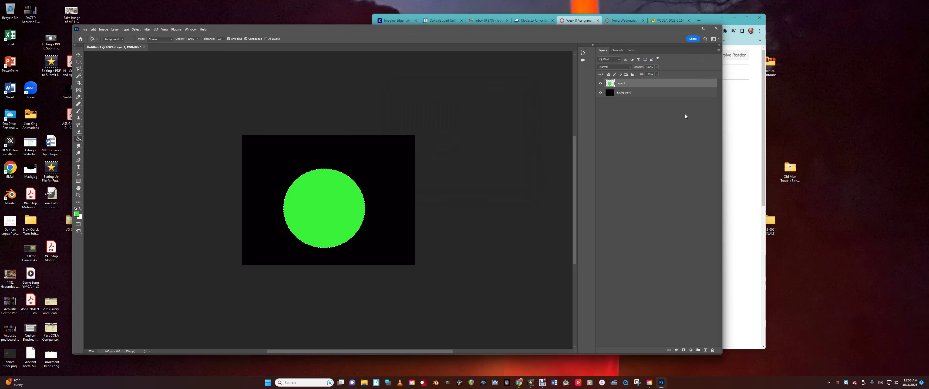
# Step: Add another layer above the green circle and shift the circular selection left so it overlaps the circle's left side
pyautogui.click(706, 351)
pyautogui.press('m')
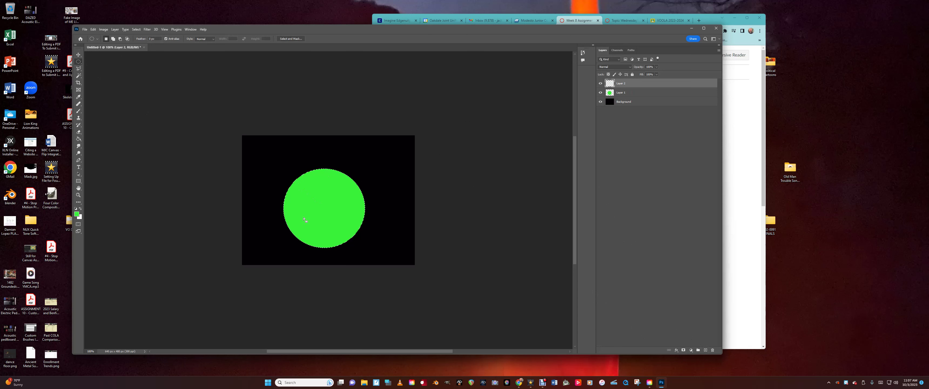
pyautogui.moveTo(321, 209); pyautogui.dragTo(264, 209)
# Step: Set the foreground color to light gray and fill the shifted circular selection on Layer 2
pyautogui.click(80, 210)
pyautogui.click(76, 215)
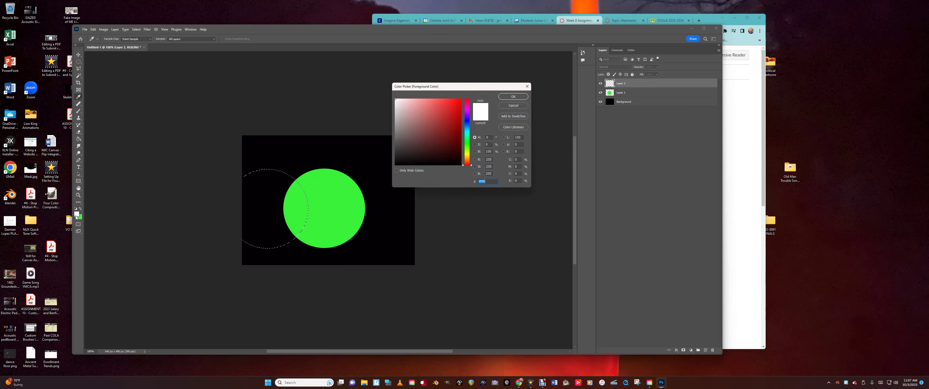
pyautogui.click(395, 118)
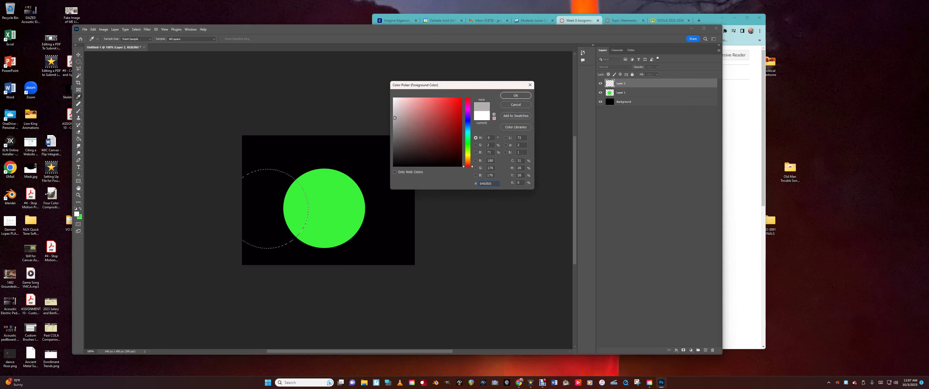
pyautogui.click(508, 96)
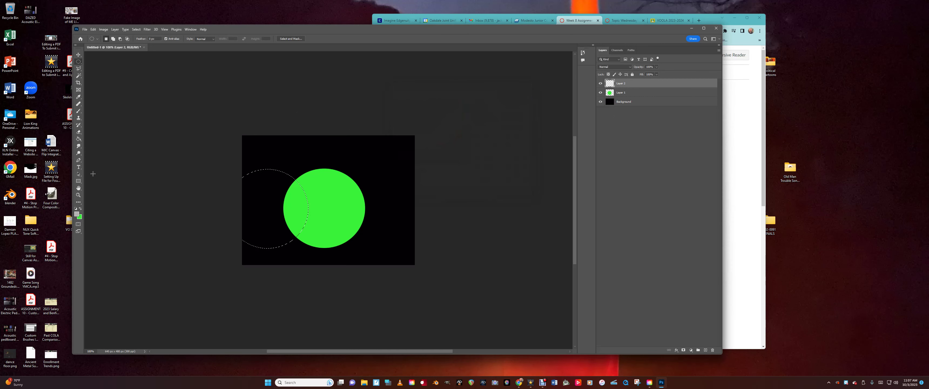
pyautogui.click(79, 140)
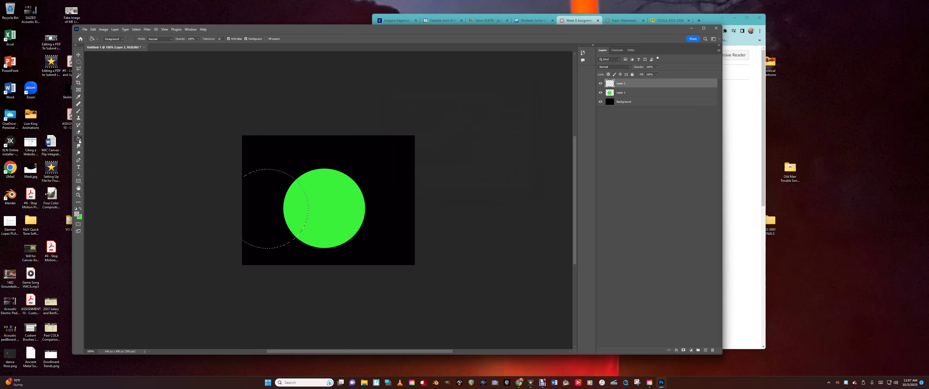
pyautogui.click(274, 210)
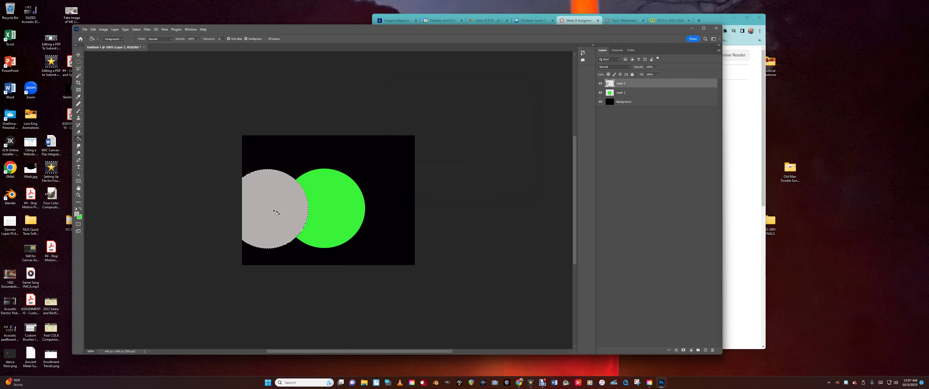
# Step: Shift the selection slightly left and delete the gray inside it to leave a thin arc, then deselect
pyautogui.press('m')
pyautogui.moveTo(272, 206); pyautogui.dragTo(274, 206)
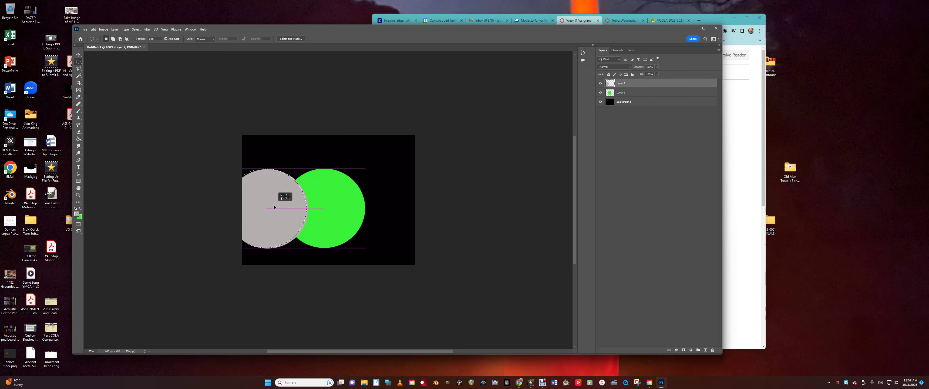
pyautogui.moveTo(274, 207); pyautogui.dragTo(274, 208)
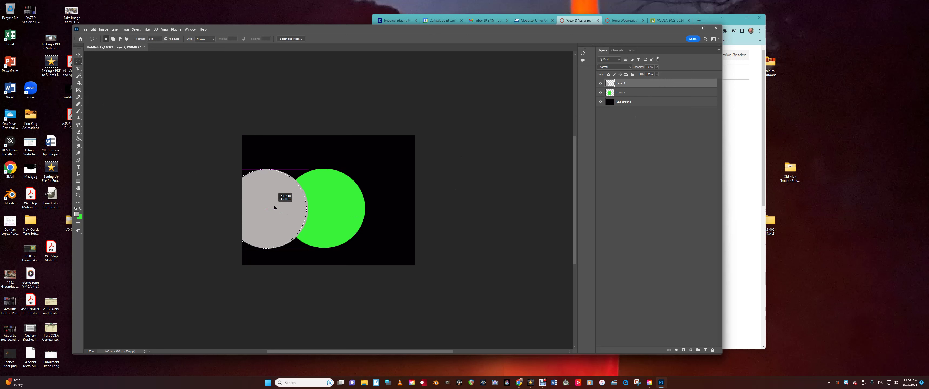
pyautogui.moveTo(274, 207); pyautogui.dragTo(274, 207)
pyautogui.press('Delete')
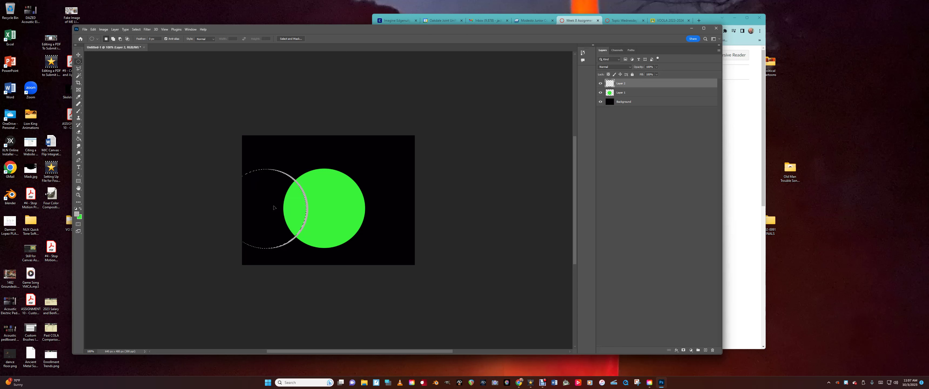
pyautogui.click(283, 277)
# Step: Select the green circle on Layer 1 with the Magic Wand, then make the gray arc's layer active
pyautogui.click(624, 93)
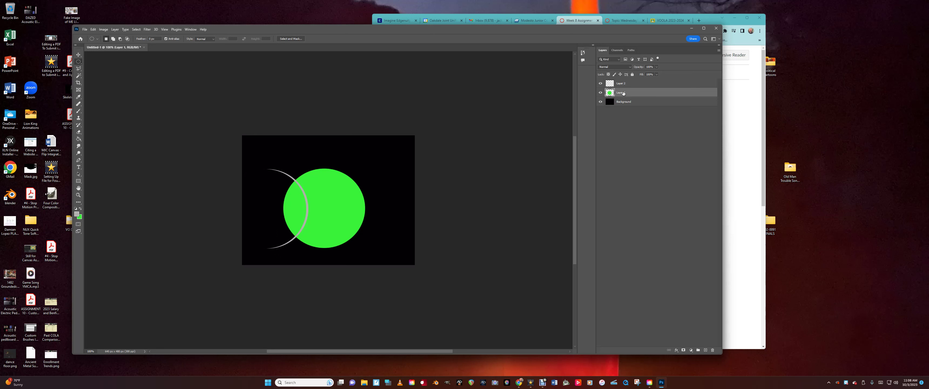
pyautogui.click(78, 75)
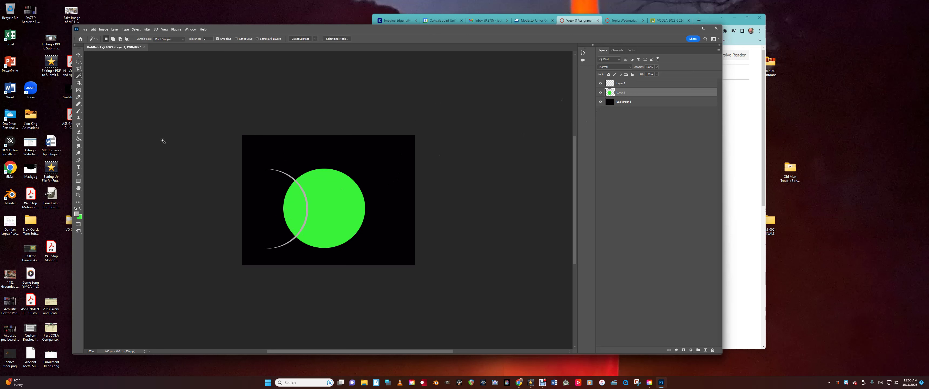
pyautogui.click(319, 196)
pyautogui.click(624, 84)
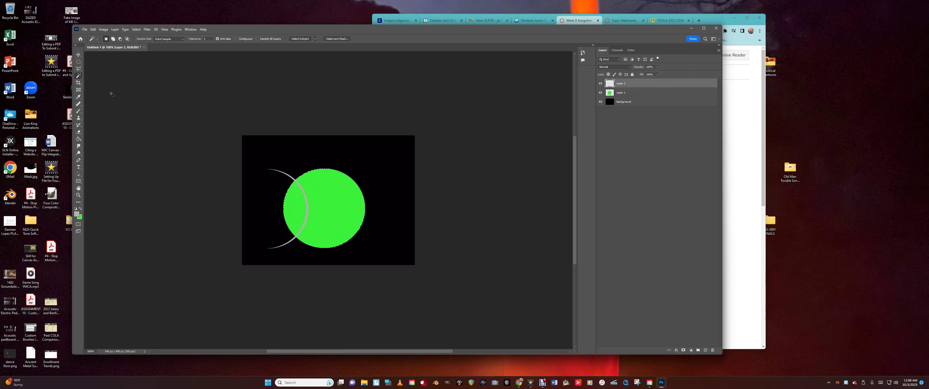
# Step: Invert the selection, erase the parts of the gray arc outside the green circle, and deselect
pyautogui.click(79, 131)
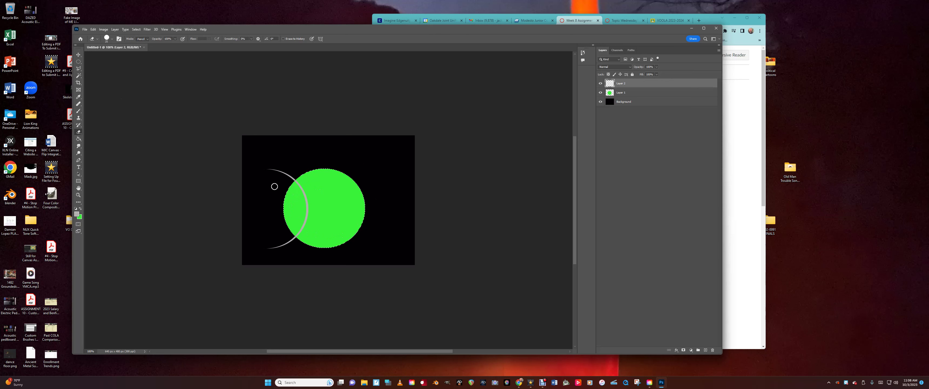
pyautogui.moveTo(305, 198)
pyautogui.mouseDown()
pyautogui.moveTo(294, 224)
pyautogui.moveTo(296, 238)
pyautogui.moveTo(307, 215)
pyautogui.mouseUp()
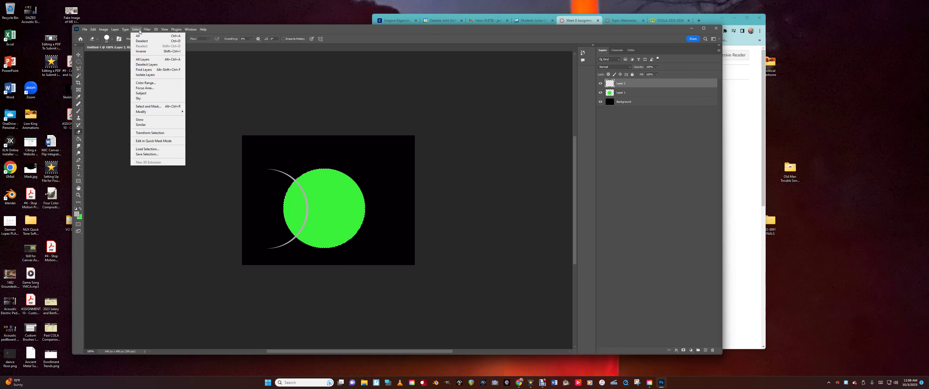
pyautogui.click(170, 52)
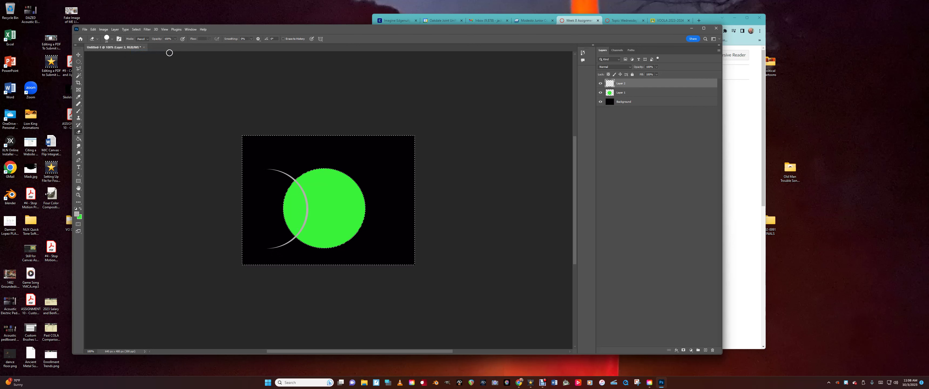
pyautogui.moveTo(266, 170)
pyautogui.mouseDown()
pyautogui.moveTo(305, 178)
pyautogui.moveTo(284, 205)
pyautogui.moveTo(294, 240)
pyautogui.moveTo(270, 245)
pyautogui.moveTo(286, 241)
pyautogui.mouseUp()
pyautogui.hotkey('ctrl', 'd')
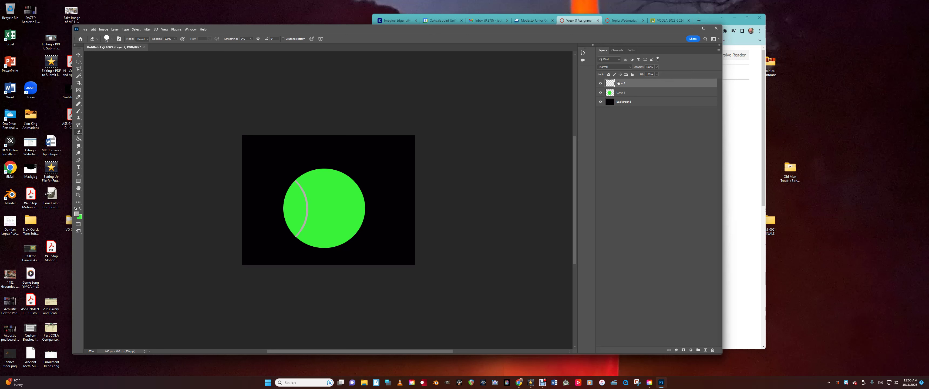
pyautogui.click(79, 75)
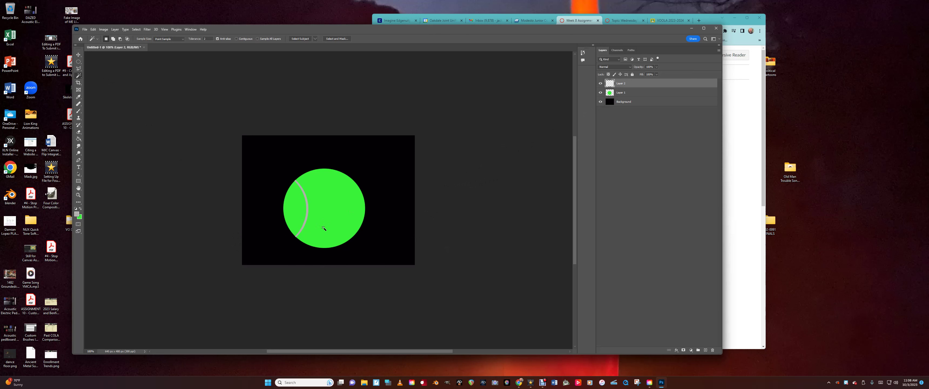
pyautogui.click(308, 212)
pyautogui.hotkey('ctrl', 'd')
# Step: Duplicate the gray arc's layer within the same document, keeping the default copy name
pyautogui.rightClick(621, 82)
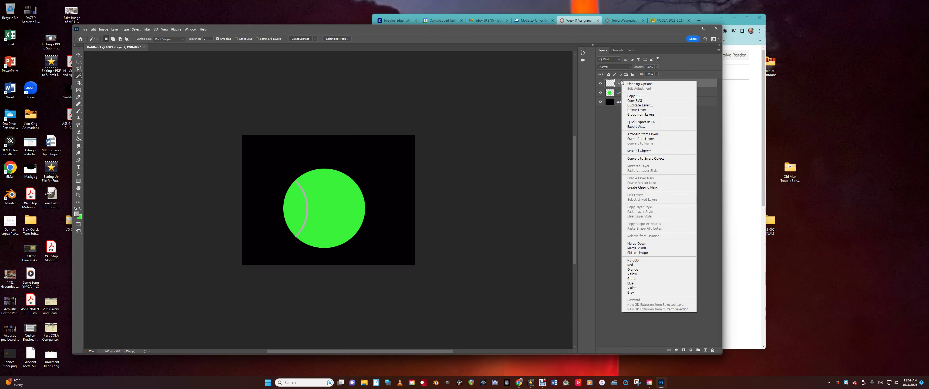
pyautogui.click(638, 106)
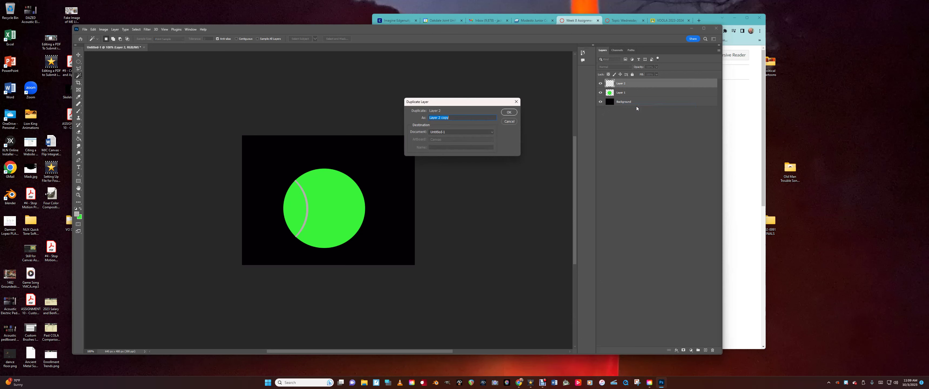
pyautogui.click(509, 112)
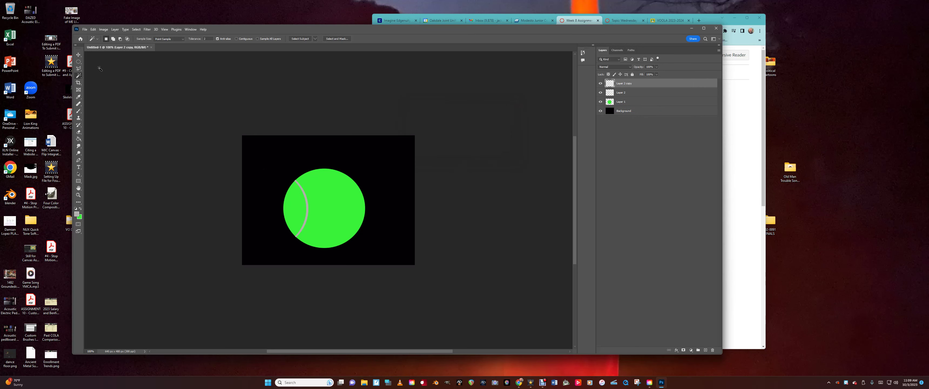
# Step: Move the copied gray arc to the ball's right side, rotate it 180°, and position it as the mirrored seam
pyautogui.click(79, 54)
pyautogui.moveTo(309, 206); pyautogui.dragTo(365, 207)
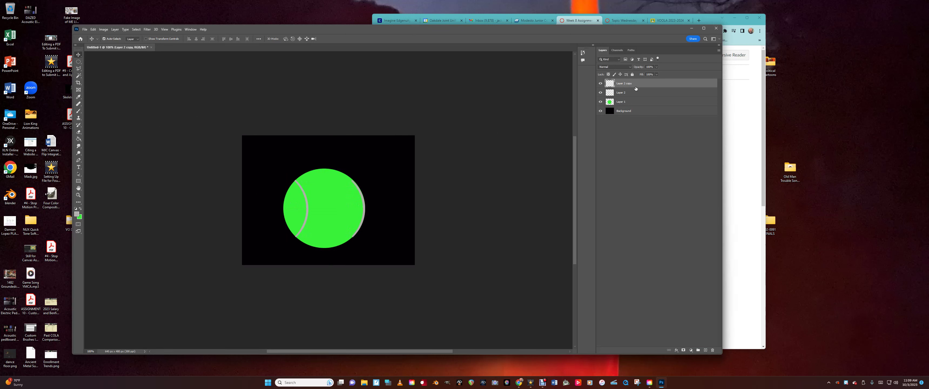
pyautogui.click(93, 30)
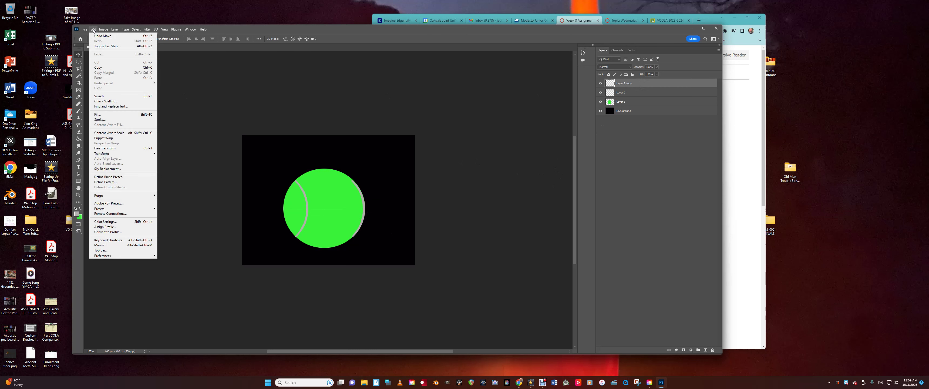
pyautogui.moveTo(126, 155)
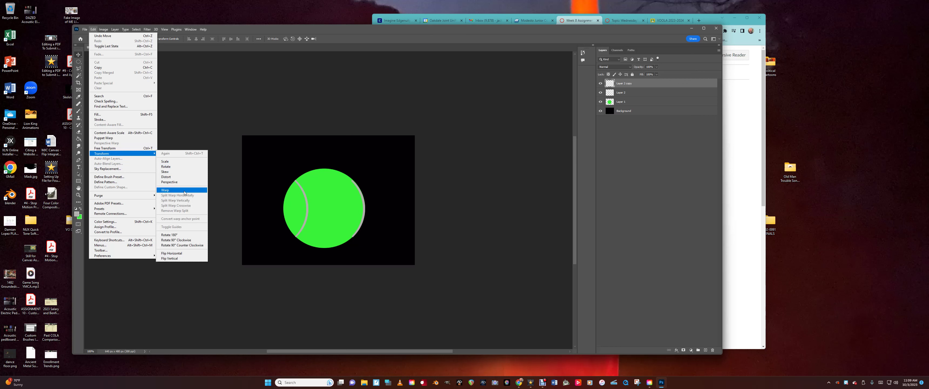
pyautogui.click(176, 236)
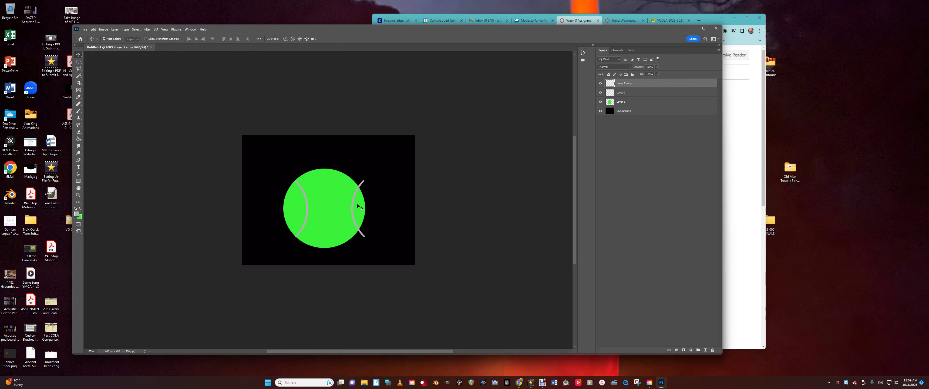
pyautogui.moveTo(355, 203); pyautogui.dragTo(343, 200)
pyautogui.click(442, 234)
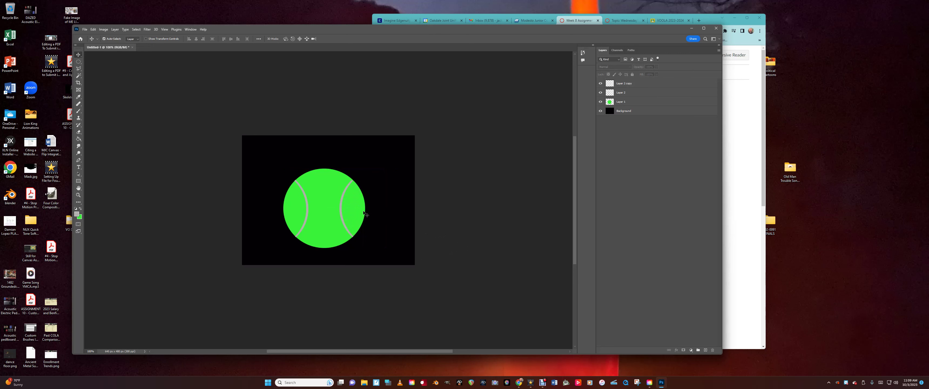
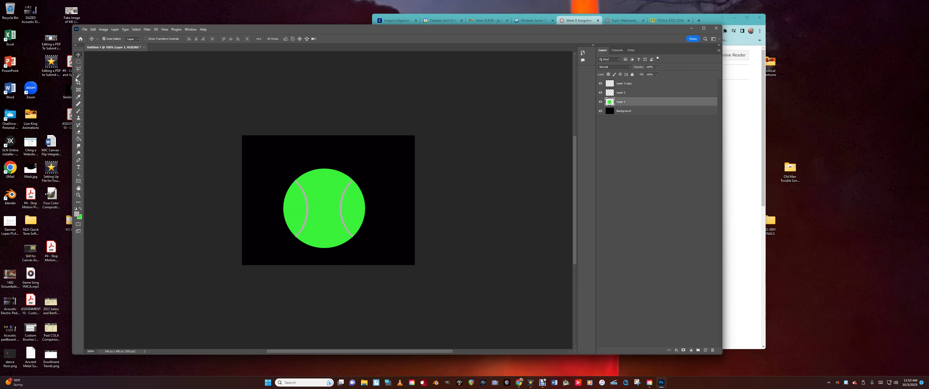
# Step: Darken the green circle on Layer 1 and shift its hue slightly toward yellow using Hue/Saturation
pyautogui.click(93, 30)
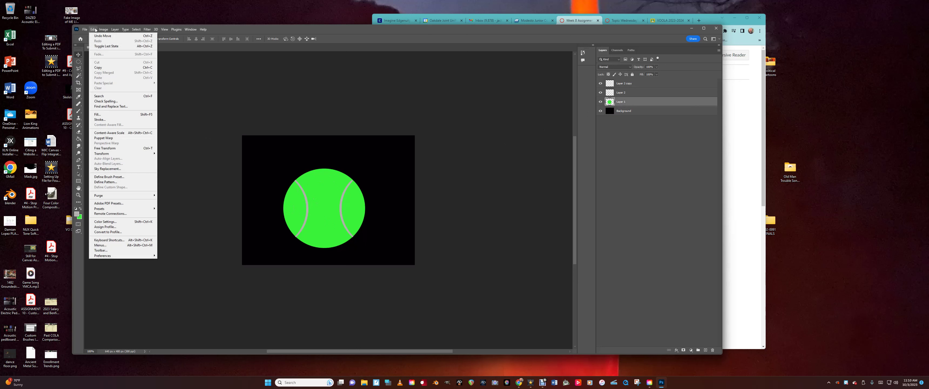
pyautogui.moveTo(103, 30)
pyautogui.moveTo(110, 44)
pyautogui.click(175, 73)
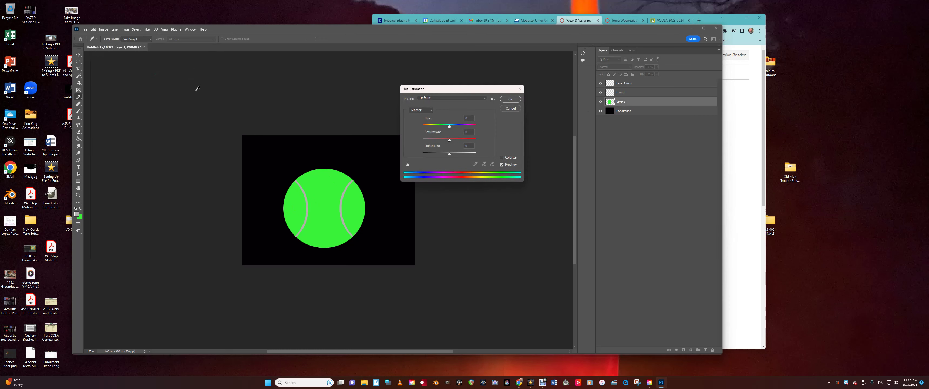
pyautogui.moveTo(449, 152); pyautogui.dragTo(443, 153)
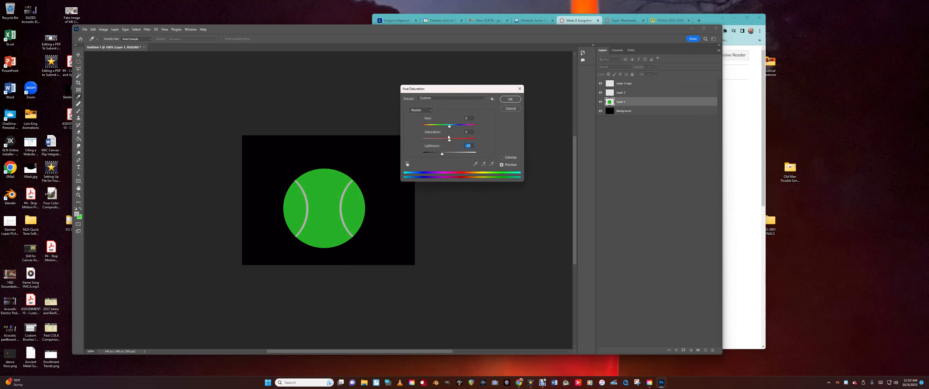
pyautogui.moveTo(449, 125); pyautogui.dragTo(442, 125)
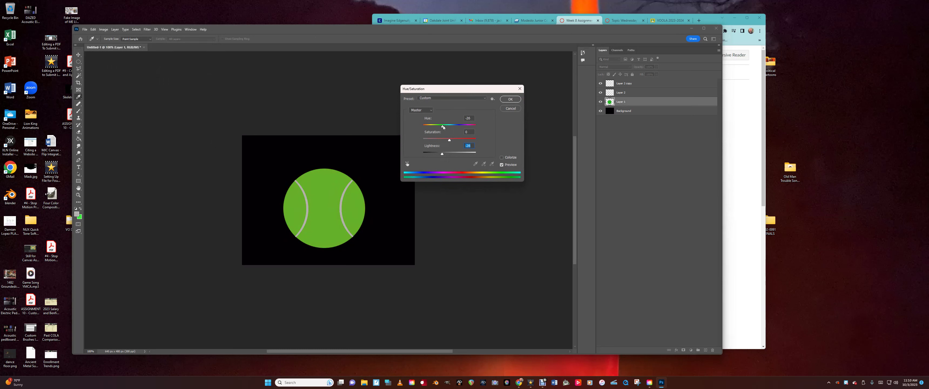
pyautogui.moveTo(442, 126); pyautogui.dragTo(450, 126)
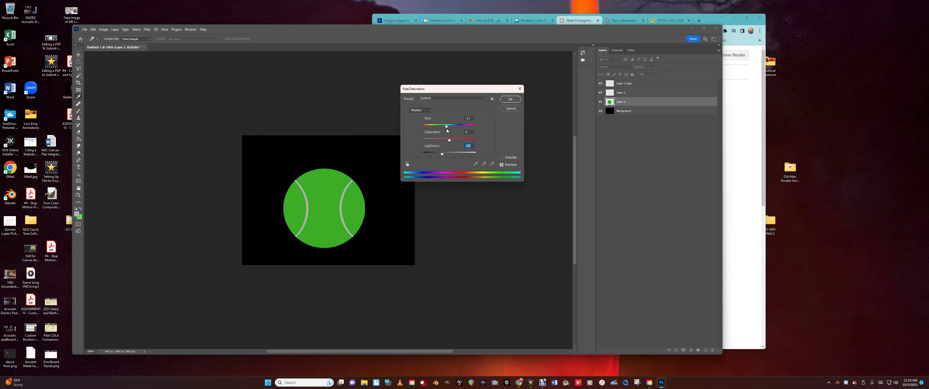
pyautogui.click(511, 100)
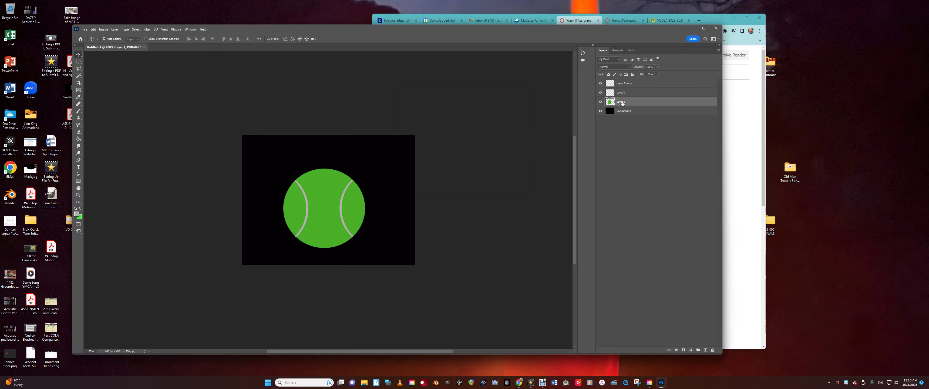
# Step: Choose Kyle's Supreme Spatter brush from the Special Effects Brushes for the Brush tool
pyautogui.click(78, 111)
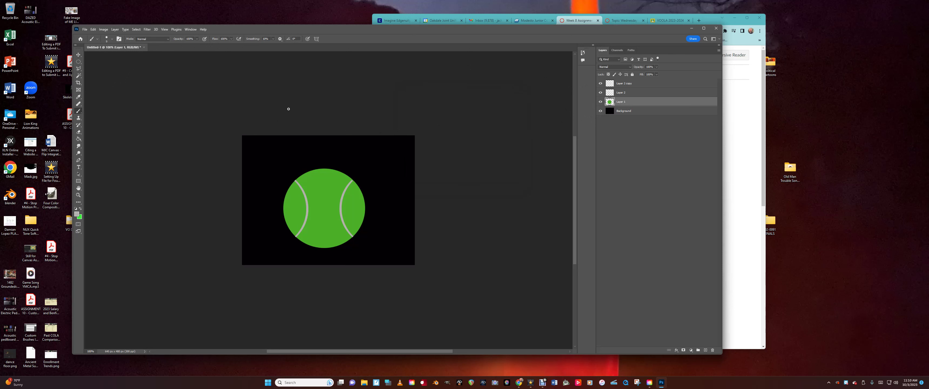
pyautogui.click(107, 39)
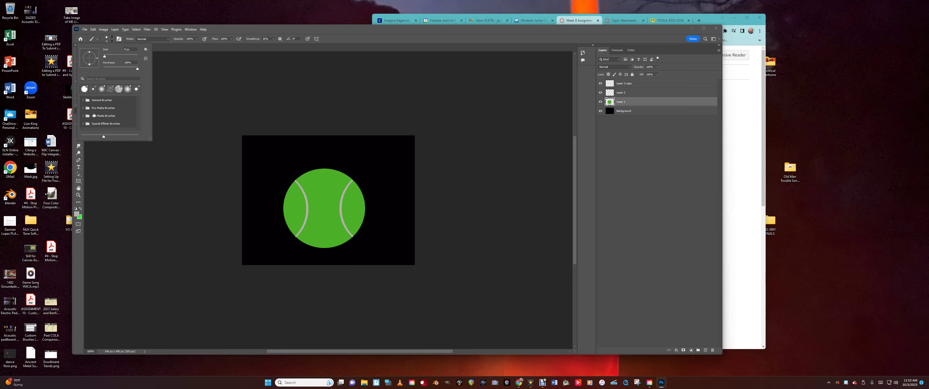
pyautogui.click(83, 100)
pyautogui.scroll(-4, 87, 107)
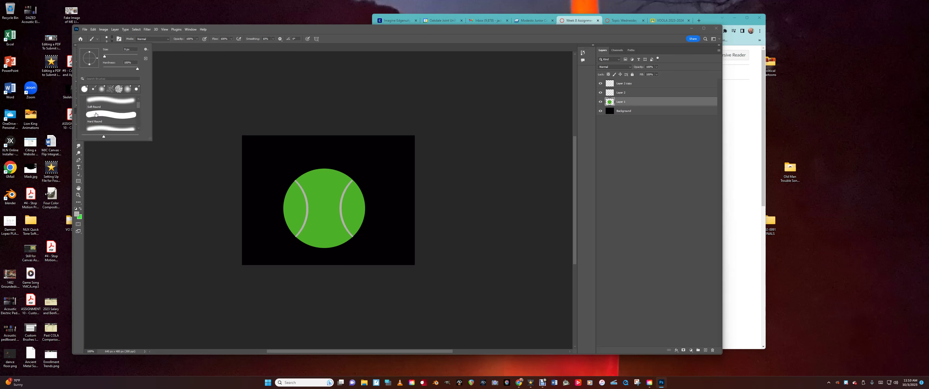
pyautogui.scroll(-2, 90, 119)
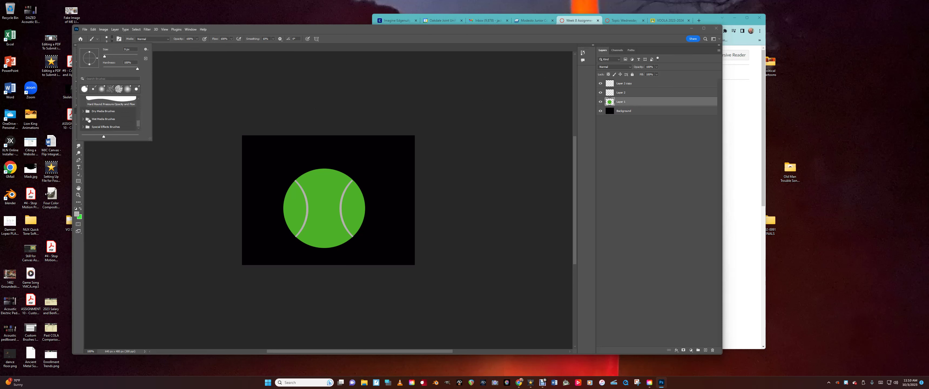
pyautogui.scroll(6, 88, 119)
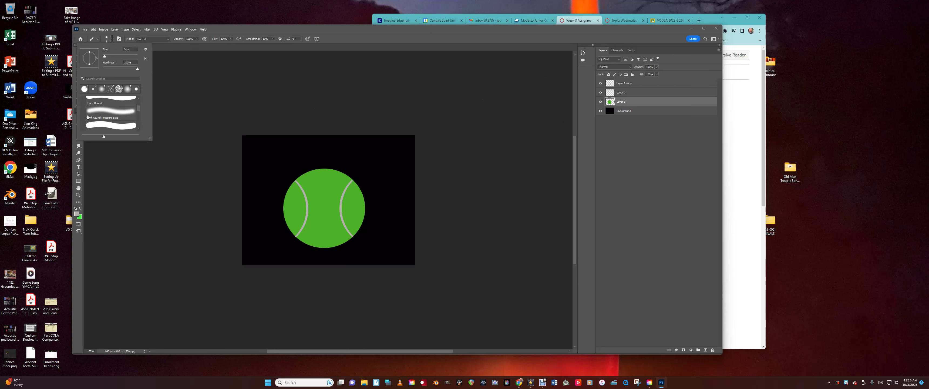
pyautogui.scroll(1, 86, 116)
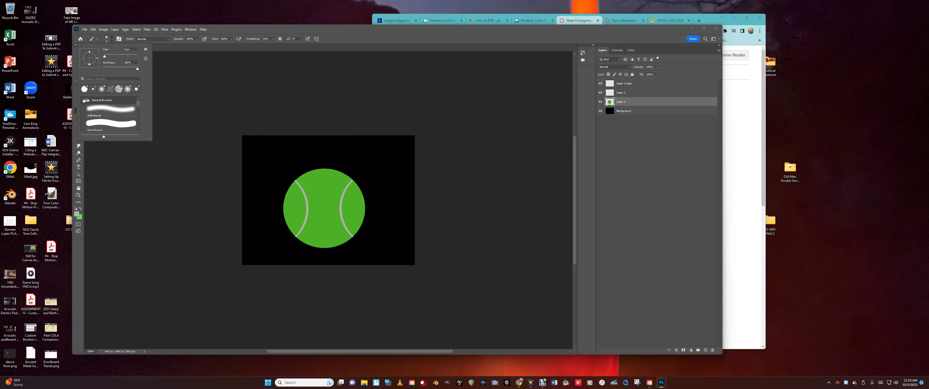
pyautogui.click(84, 101)
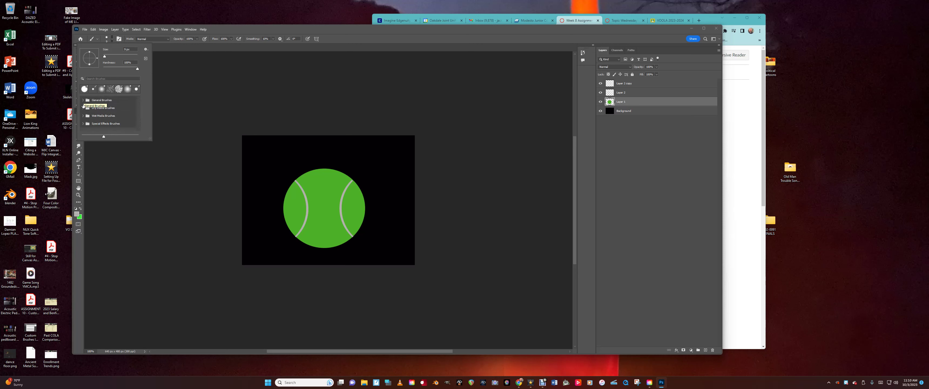
pyautogui.click(84, 124)
pyautogui.scroll(-2, 88, 125)
pyautogui.scroll(-1, 91, 124)
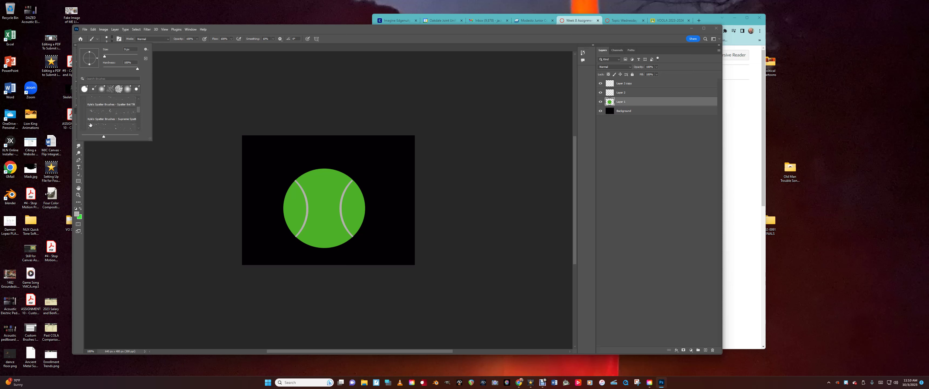
pyautogui.click(116, 119)
pyautogui.moveTo(312, 194); pyautogui.dragTo(314, 260)
pyautogui.hotkey('ctrl', 'z')
pyautogui.hotkey('ctrl', 'z')
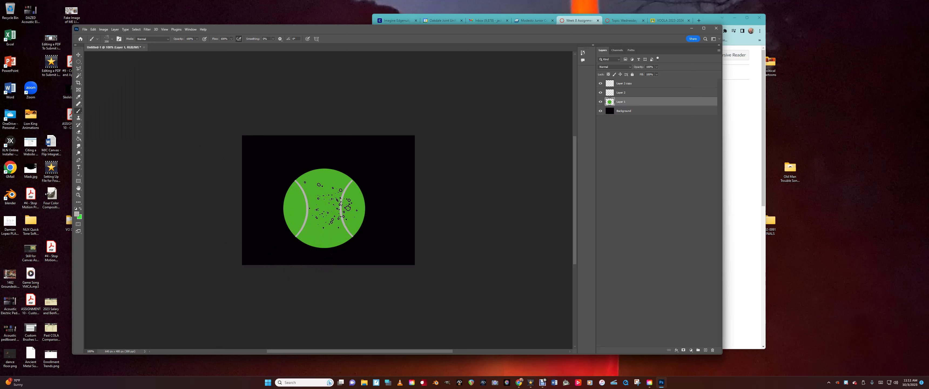
# Step: Reduce the spatter brush size and set the foreground color to a darker green, RGB 30, 164, 30
pyautogui.press('[')
pyautogui.click(76, 215)
pyautogui.click(449, 123)
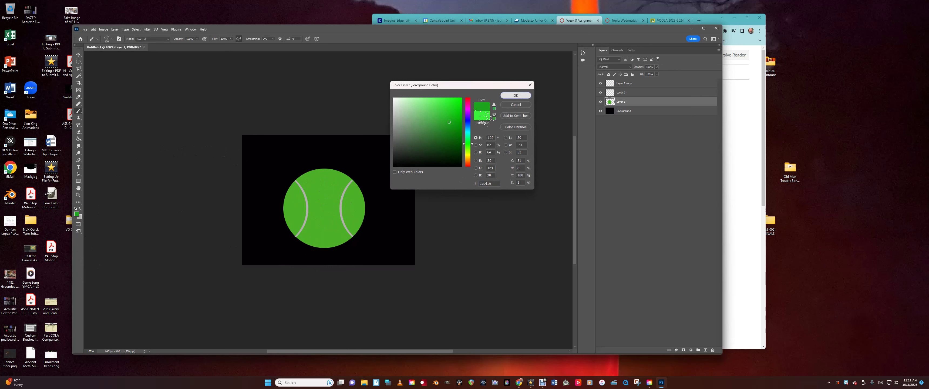
pyautogui.click(516, 96)
# Step: Paint dark green spatter down the ball's middle on Layer 1, and shrink the brush further
pyautogui.moveTo(329, 183)
pyautogui.mouseDown()
pyautogui.moveTo(330, 210)
pyautogui.moveTo(325, 183)
pyautogui.moveTo(310, 190)
pyautogui.moveTo(332, 194)
pyautogui.moveTo(332, 229)
pyautogui.moveTo(313, 225)
pyautogui.moveTo(327, 204)
pyautogui.mouseUp()
pyautogui.press('[')
pyautogui.press('[')
pyautogui.press('[')
pyautogui.press('[')
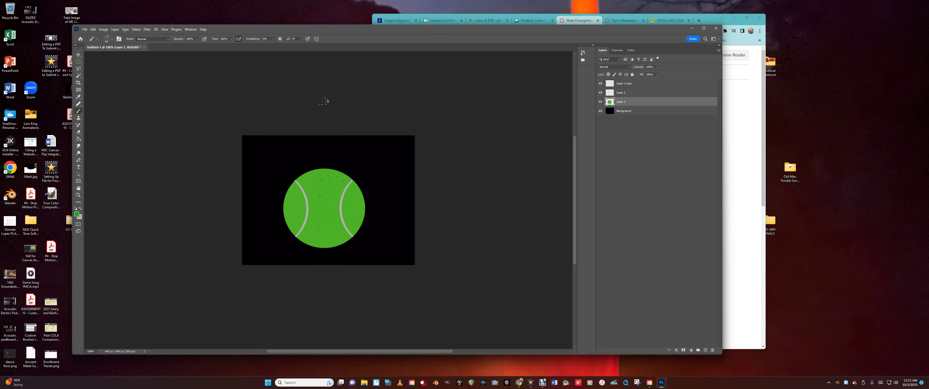
# Step: Select the ball's green area on Layer 1 with the Magic Wand and return to the Brush tool
pyautogui.click(79, 75)
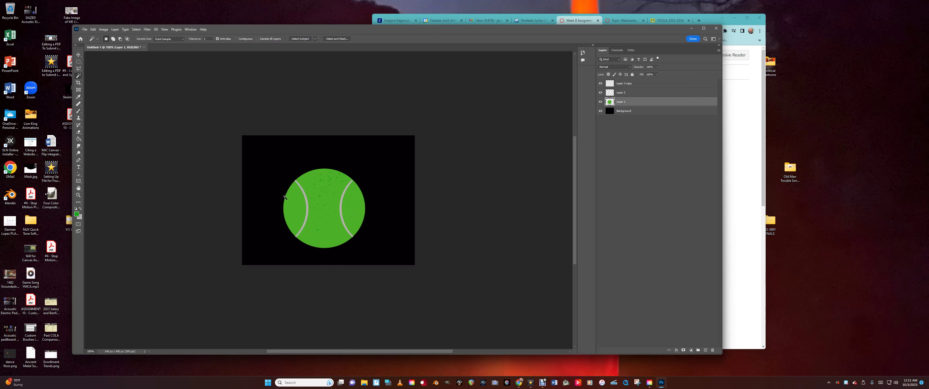
pyautogui.click(324, 214)
pyautogui.click(78, 111)
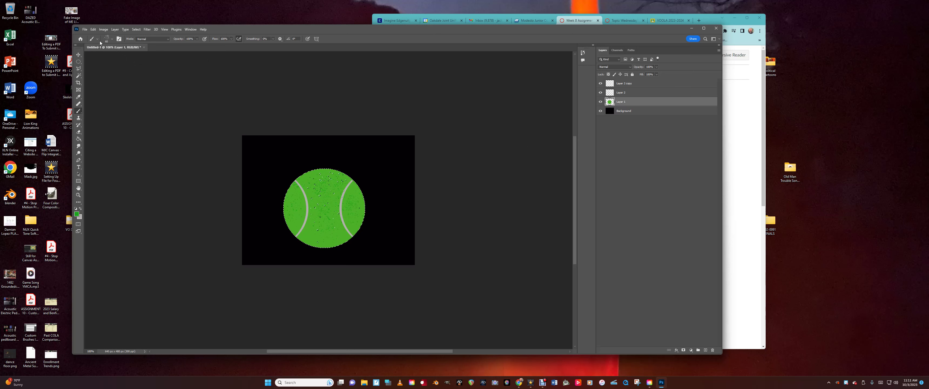
# Step: Lower the spatter brush's spacing close to its minimum, speckle the selected green area densely with dark green, and deselect
pyautogui.click(119, 39)
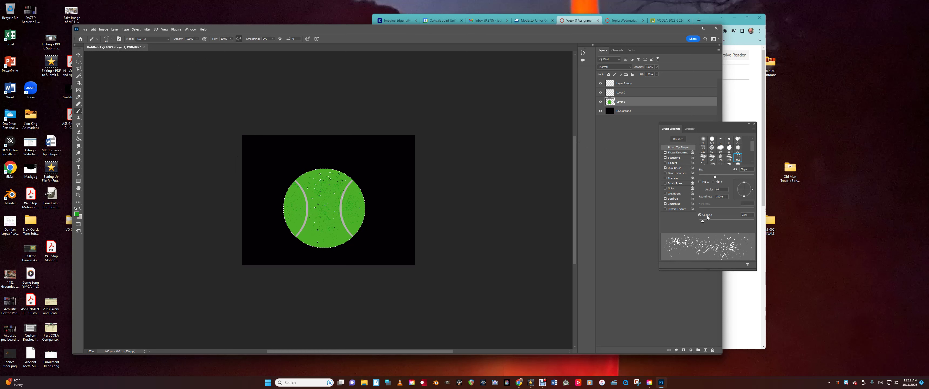
pyautogui.moveTo(703, 222); pyautogui.dragTo(696, 224)
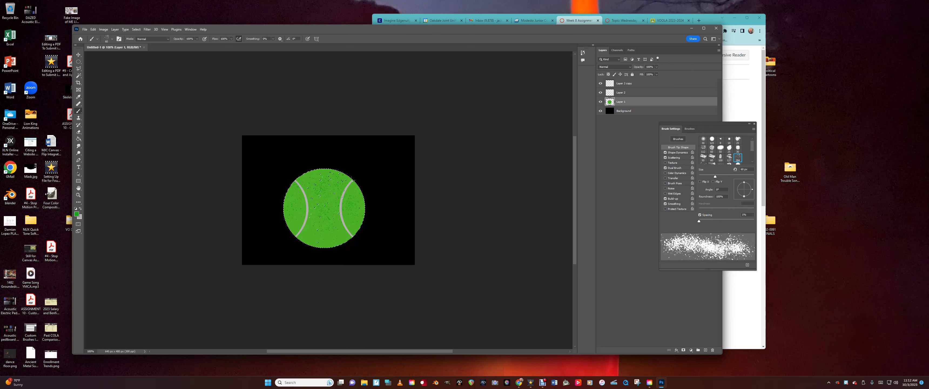
pyautogui.click(754, 124)
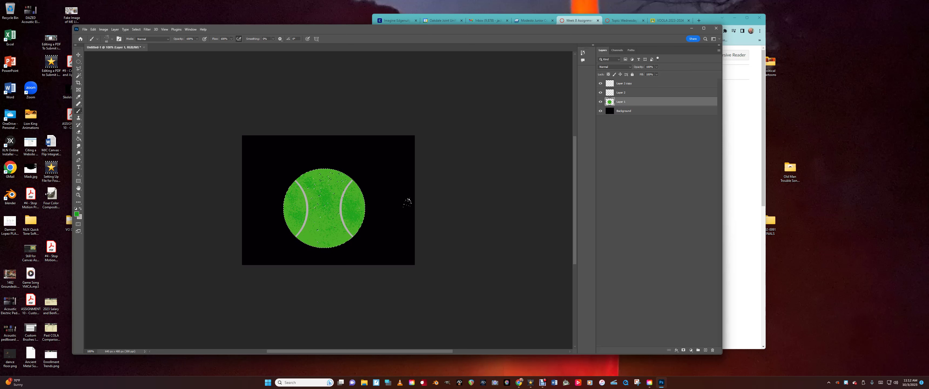
pyautogui.hotkey('ctrl', 'd')
pyautogui.click(112, 39)
pyautogui.click(112, 38)
pyautogui.click(79, 133)
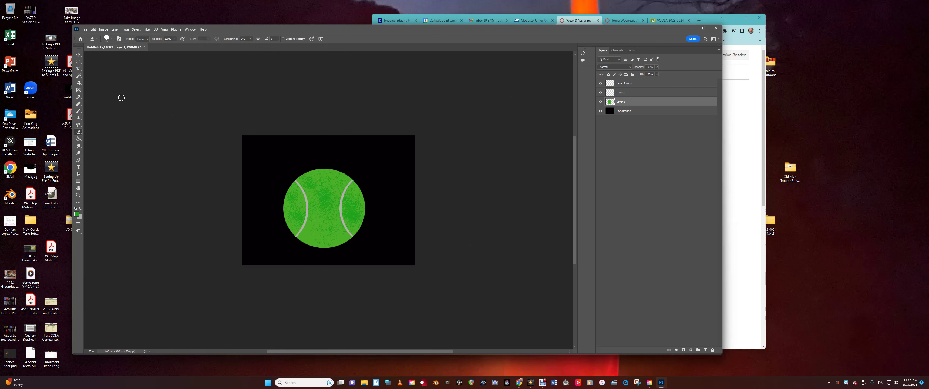
pyautogui.click(79, 111)
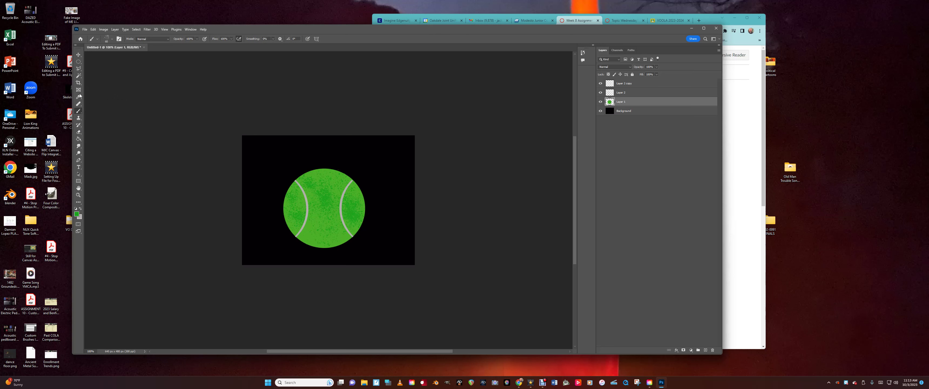
pyautogui.click(110, 39)
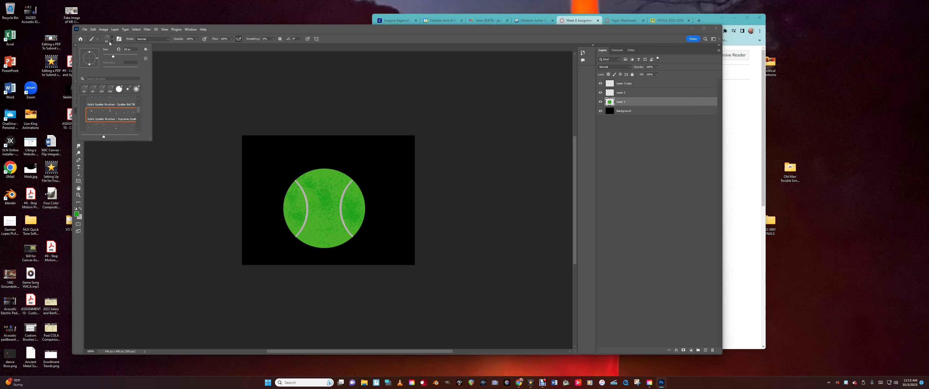
pyautogui.click(106, 39)
pyautogui.click(106, 39)
# Step: Switch the brush tip to a large hard round one in the Brush Settings
pyautogui.click(120, 39)
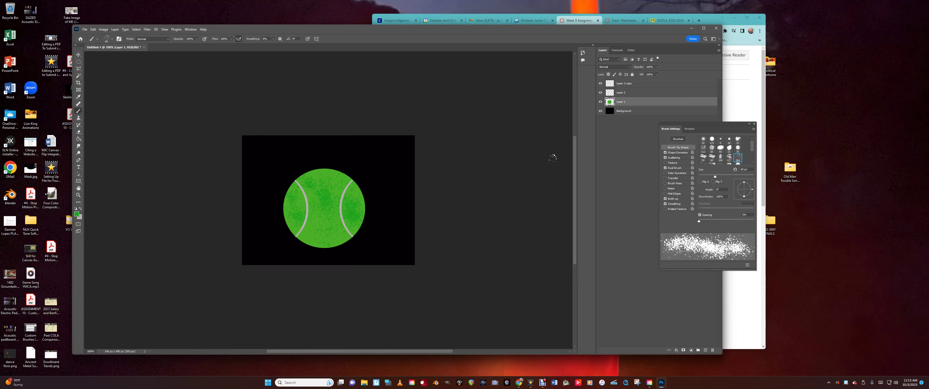
pyautogui.moveTo(754, 151); pyautogui.dragTo(750, 154)
pyautogui.scroll(1, 750, 152)
pyautogui.click(712, 140)
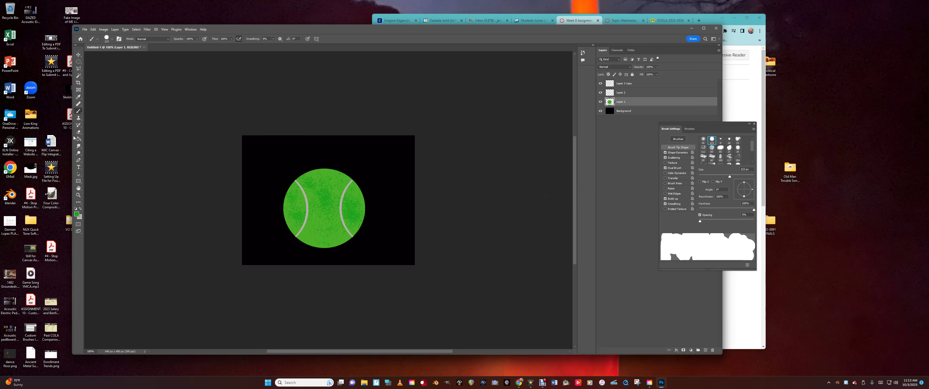
# Step: Sample the background's black as the foreground color and return to the Brush tool
pyautogui.click(78, 97)
pyautogui.click(309, 154)
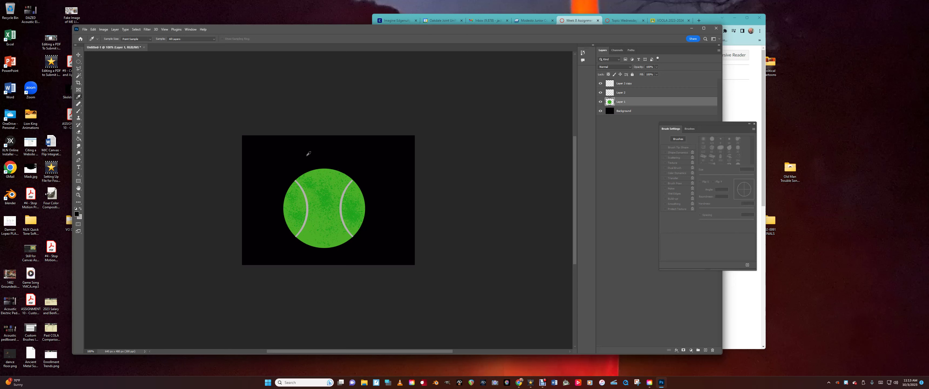
pyautogui.click(79, 111)
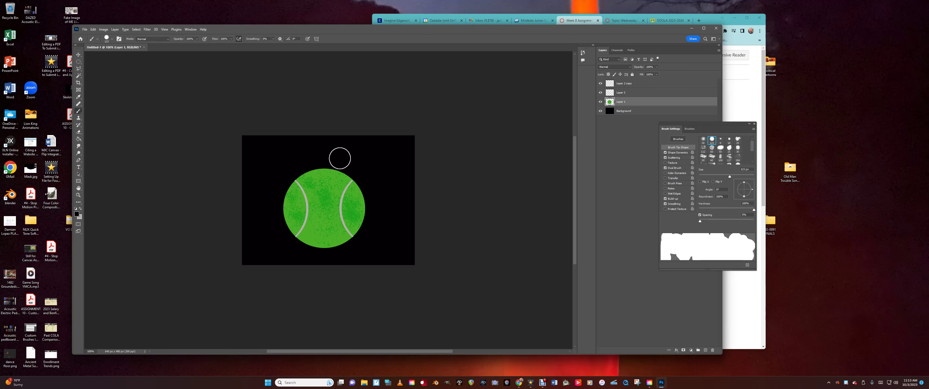
# Step: Undo the test stroke beside the ball and choose the Hard Round tip from the General Brushes
pyautogui.moveTo(340, 158); pyautogui.dragTo(355, 156)
pyautogui.hotkey('ctrl', 'z')
pyautogui.moveTo(752, 147)
pyautogui.mouseDown()
pyautogui.moveTo(751, 160)
pyautogui.moveTo(754, 137)
pyautogui.mouseUp()
pyautogui.click(690, 128)
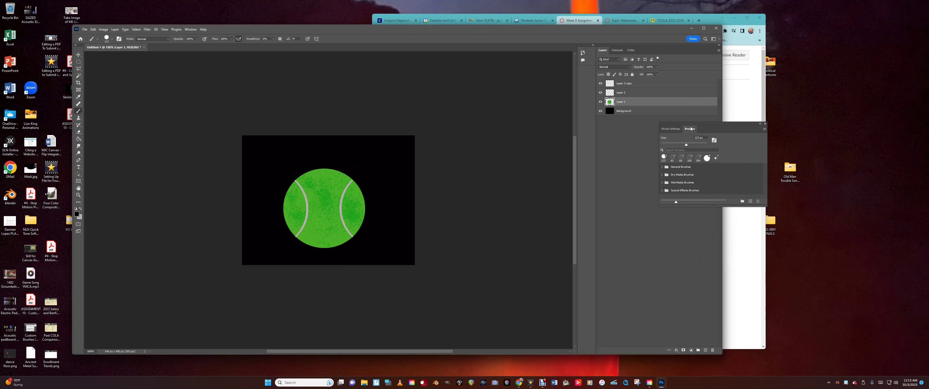
pyautogui.click(685, 150)
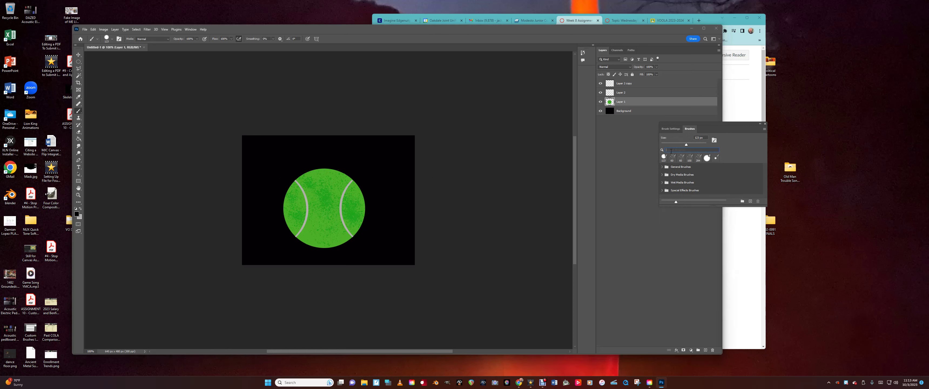
pyautogui.click(662, 167)
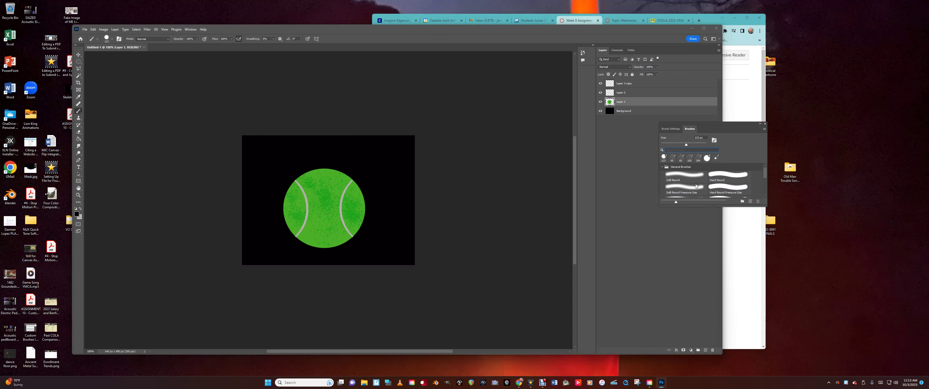
pyautogui.click(723, 178)
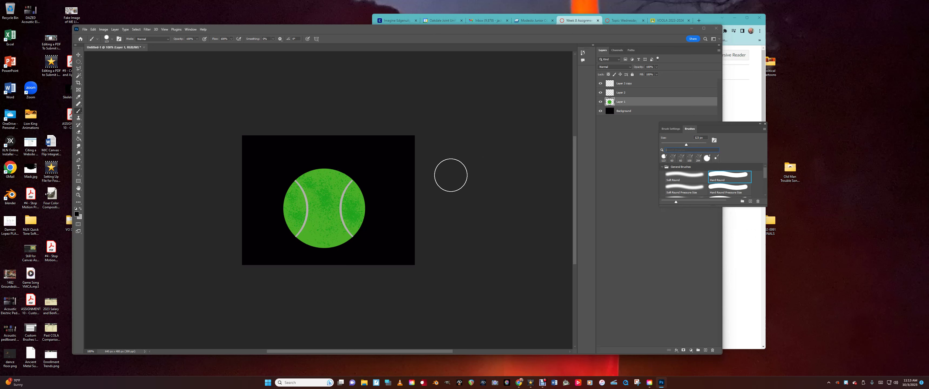
# Step: Reduce the Hard Round brush to a small size
pyautogui.write(']]]]]]')
pyautogui.press('[')
pyautogui.press('[')
pyautogui.press('[')
pyautogui.press('[')
pyautogui.press('[')
pyautogui.press('[')
pyautogui.press('[')
pyautogui.press('[')
pyautogui.press('[')
pyautogui.press('[')
pyautogui.press('[')
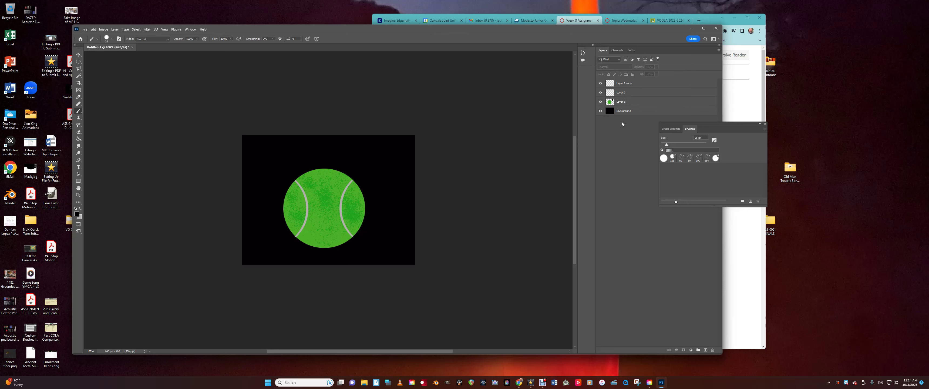
# Step: Hide the Background layer and make Layer 1 the active layer
pyautogui.click(605, 112)
pyautogui.click(601, 111)
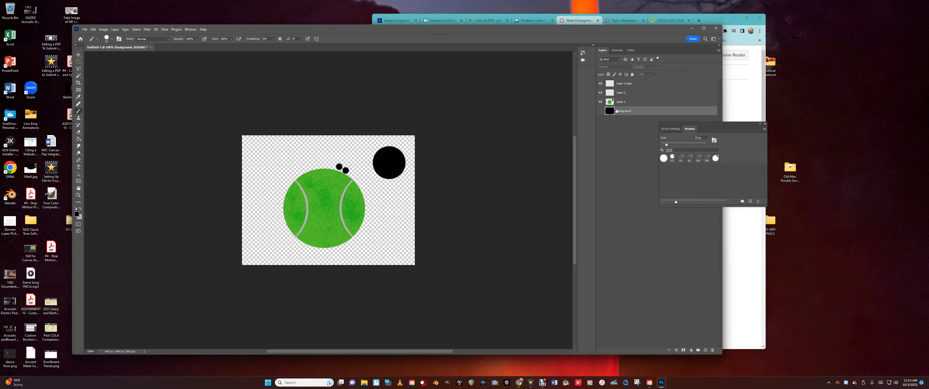
pyautogui.click(629, 104)
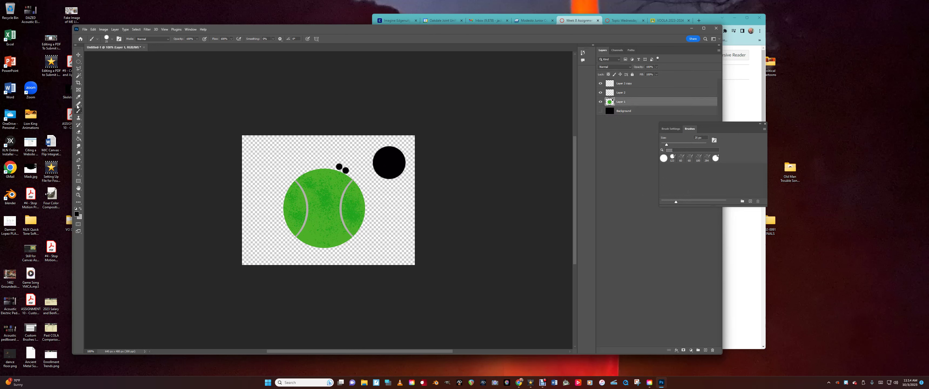
# Step: Erase the stray black spots beside the ball on Layer 1 with an enlarged Eraser and close the brush settings
pyautogui.click(78, 133)
pyautogui.moveTo(377, 146)
pyautogui.mouseDown()
pyautogui.moveTo(415, 156)
pyautogui.moveTo(379, 155)
pyautogui.mouseUp()
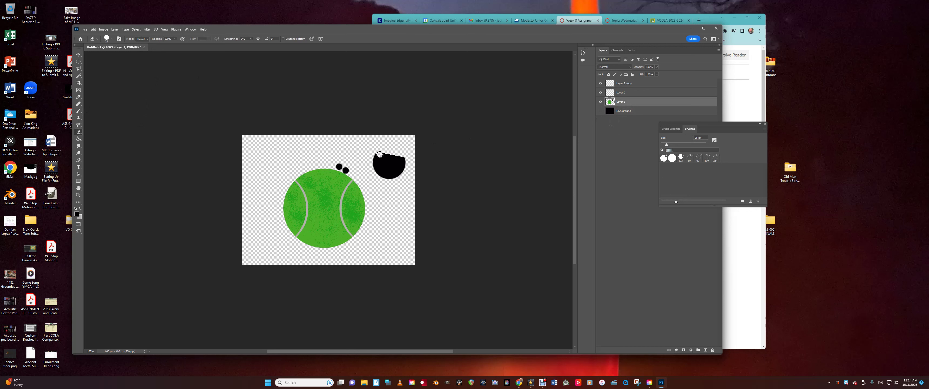
pyautogui.press(']')
pyautogui.press(']')
pyautogui.press(']')
pyautogui.press(']')
pyautogui.moveTo(378, 151)
pyautogui.mouseDown()
pyautogui.moveTo(400, 156)
pyautogui.moveTo(400, 171)
pyautogui.moveTo(379, 160)
pyautogui.moveTo(378, 172)
pyautogui.moveTo(340, 160)
pyautogui.moveTo(347, 165)
pyautogui.mouseUp()
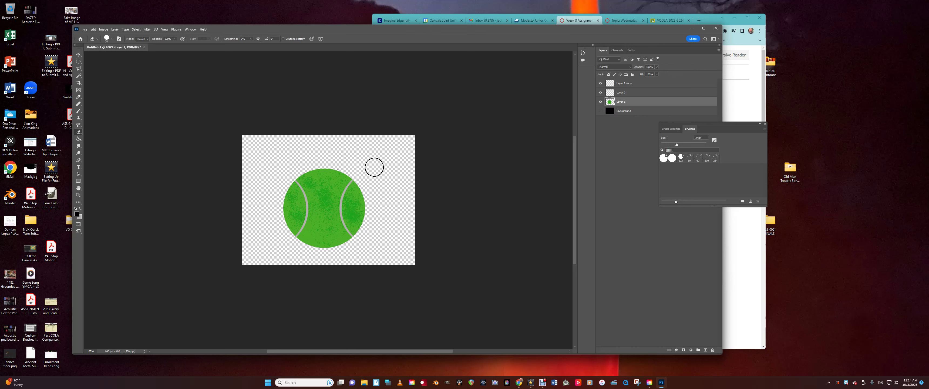
pyautogui.click(765, 124)
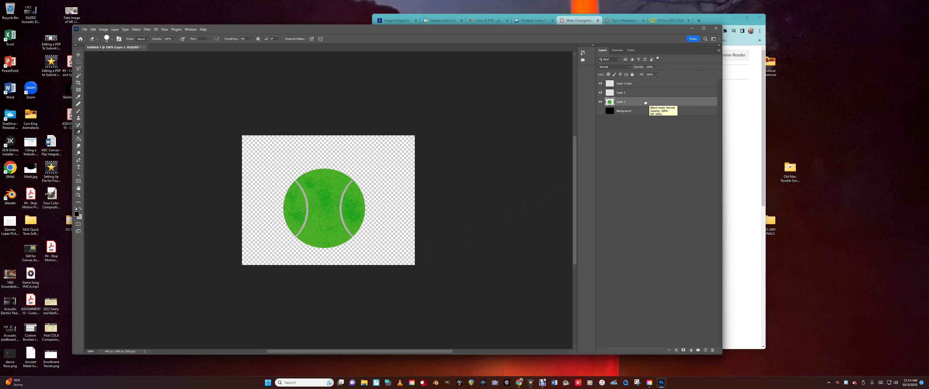
# Step: Merge all visible ball layers into one with the topmost layer active, then toggle the merged layer's visibility off and on
pyautogui.rightClick(635, 102)
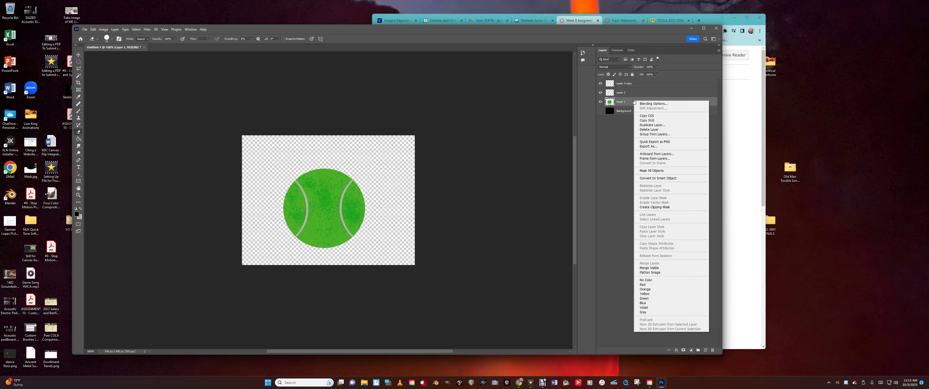
pyautogui.click(621, 127)
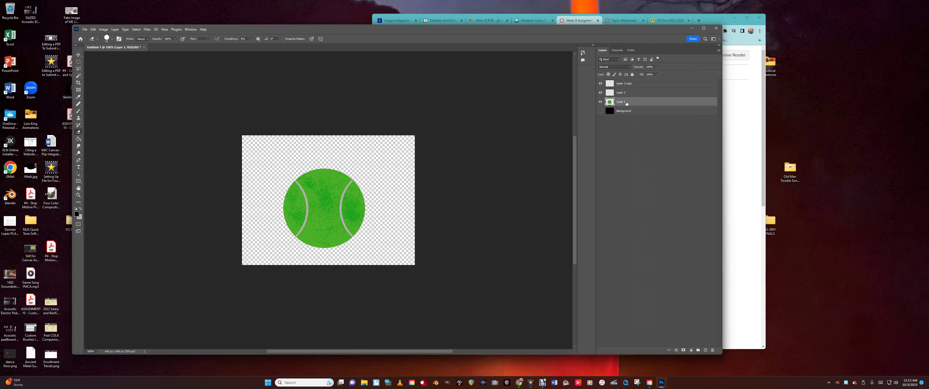
pyautogui.click(630, 84)
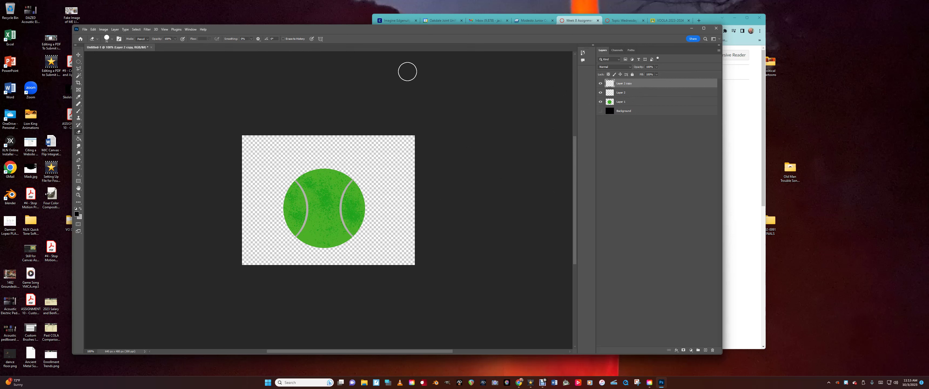
pyautogui.click(114, 30)
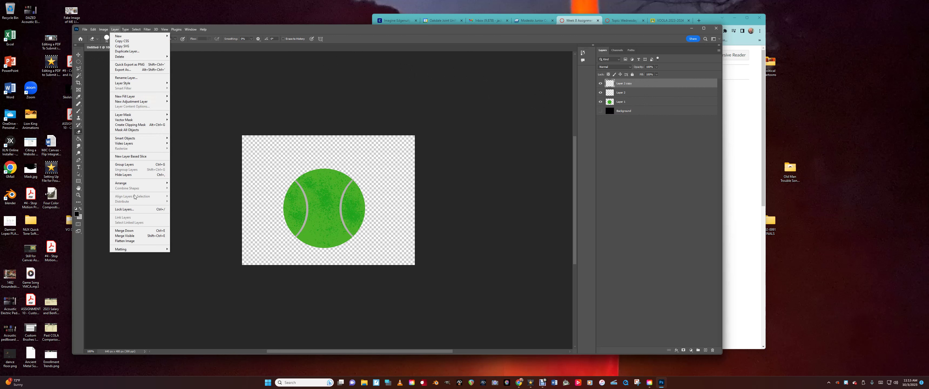
pyautogui.click(132, 236)
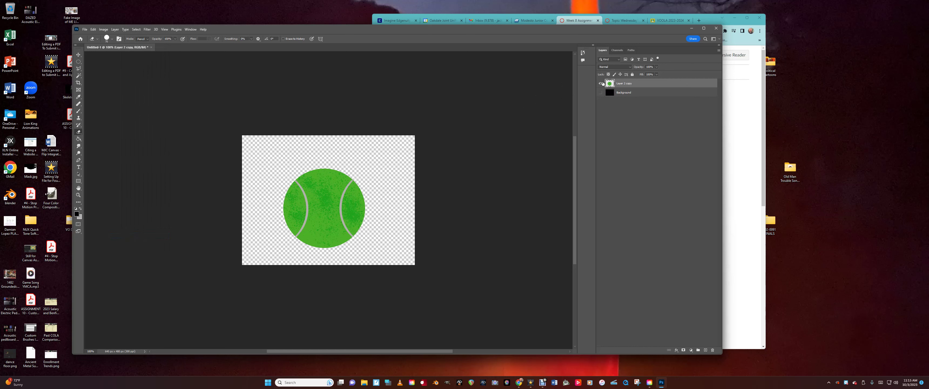
pyautogui.click(601, 84)
pyautogui.click(601, 83)
# Step: Quick-export the merged ball layer to the Desktop as a PNG named Tennis Ball
pyautogui.rightClick(662, 85)
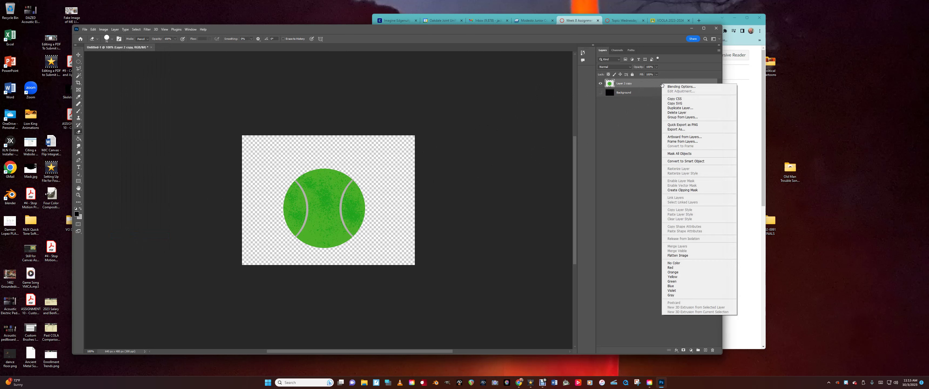
pyautogui.click(691, 126)
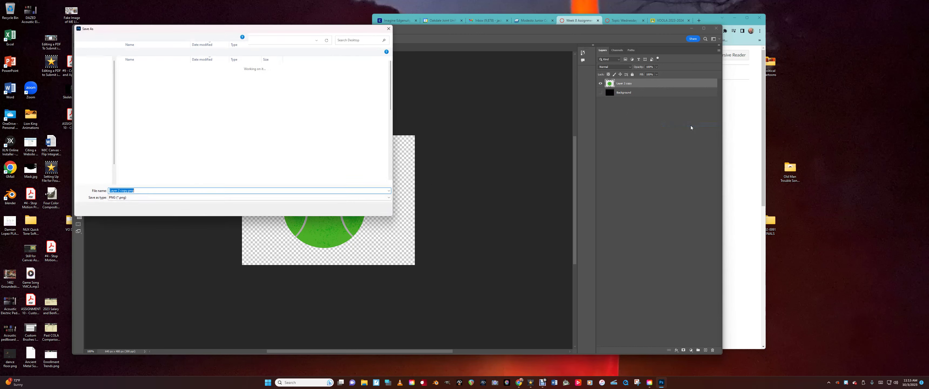
pyautogui.write('Tennis Bal')
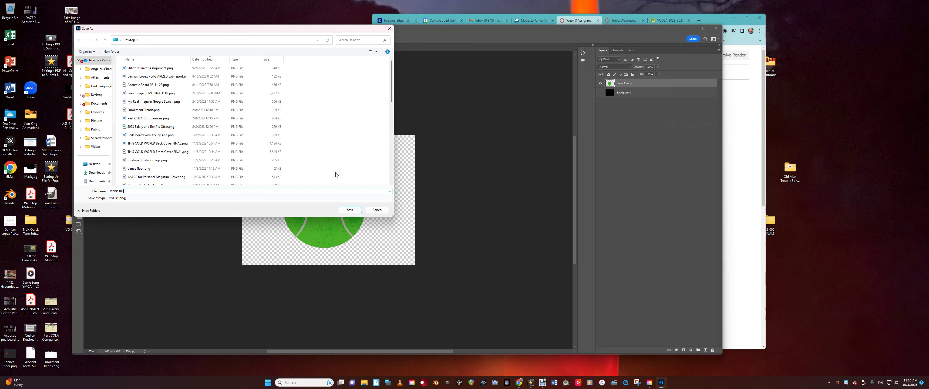
pyautogui.press('Tab')
pyautogui.click(98, 166)
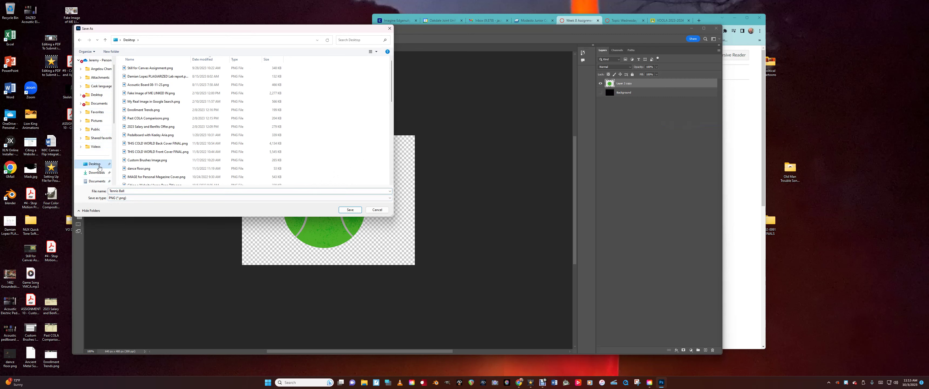
pyautogui.click(350, 210)
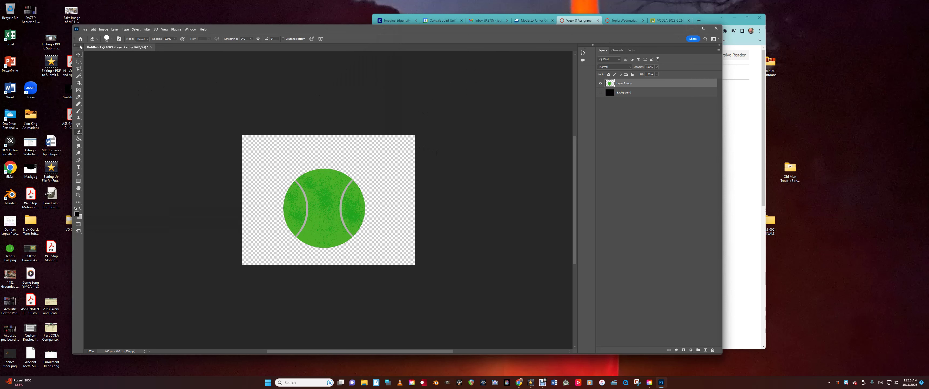
# Step: Save the document to the Desktop as Tennis Ball.psd and accept the Photoshop format options
pyautogui.click(84, 30)
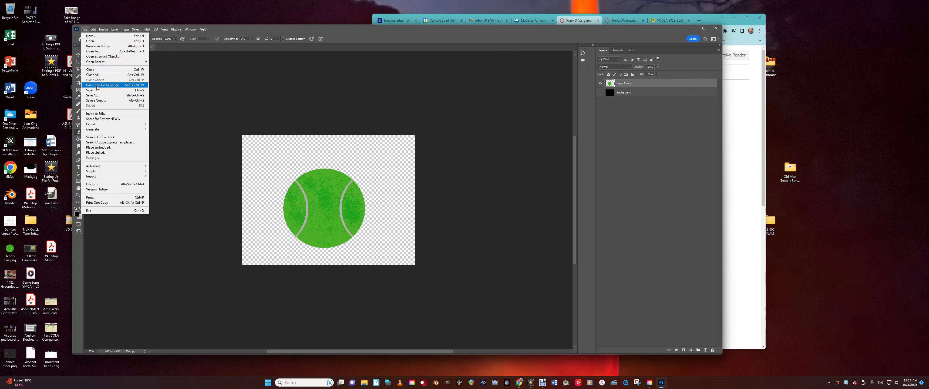
pyautogui.click(101, 94)
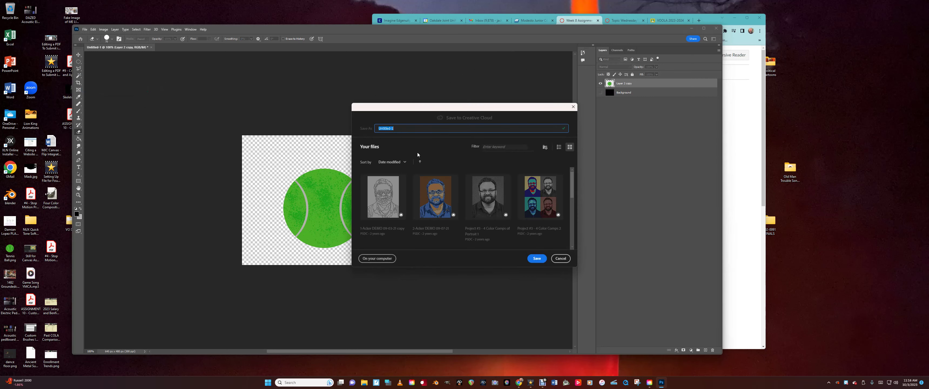
pyautogui.write('Tennis Ball')
pyautogui.click(371, 259)
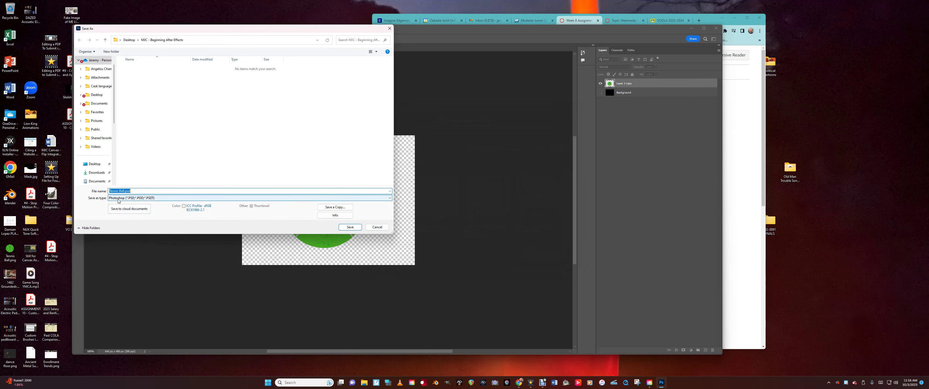
pyautogui.click(94, 164)
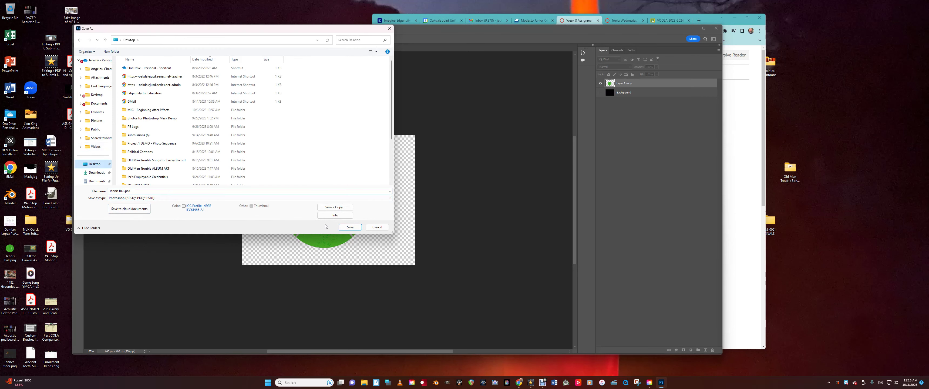
pyautogui.click(350, 227)
pyautogui.click(525, 114)
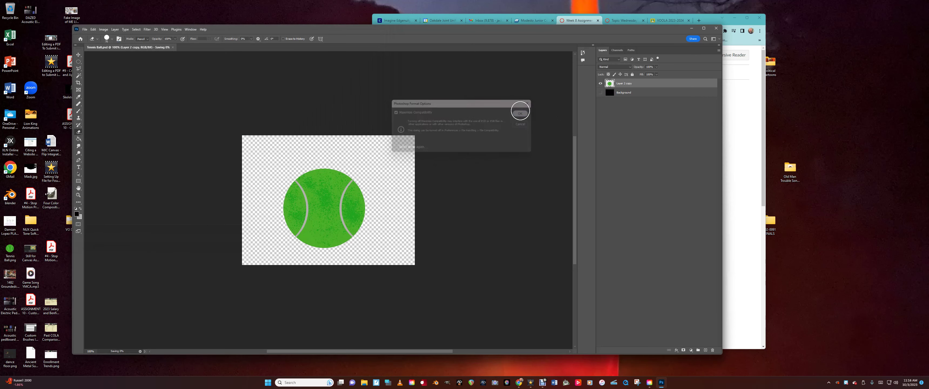
# Step: Close Photoshop and move Tennis Ball.png to another place on the desktop
pyautogui.click(716, 30)
pyautogui.moveTo(2, 258); pyautogui.dragTo(270, 46)
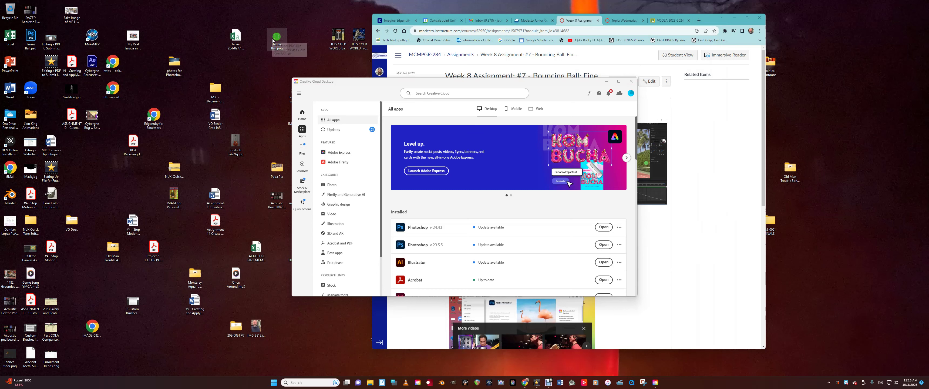
pyautogui.doubleClick(277, 38)
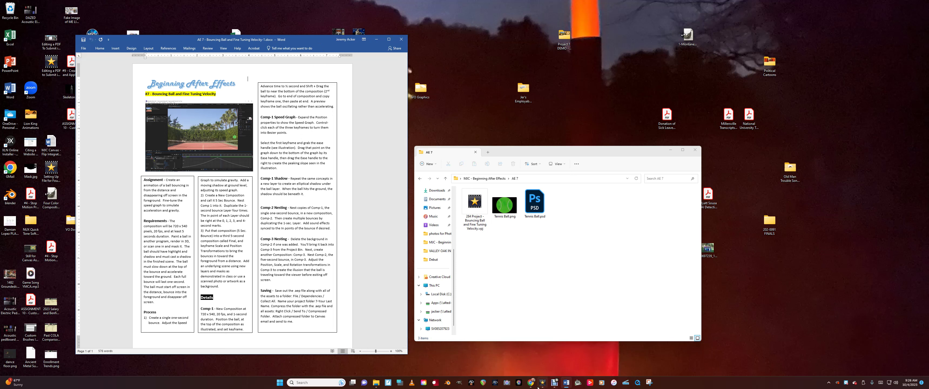
# Step: Launch After Effects 2023 from the Creative Cloud app list and start a new project, dismissing the disk cache warning
pyautogui.click(424, 383)
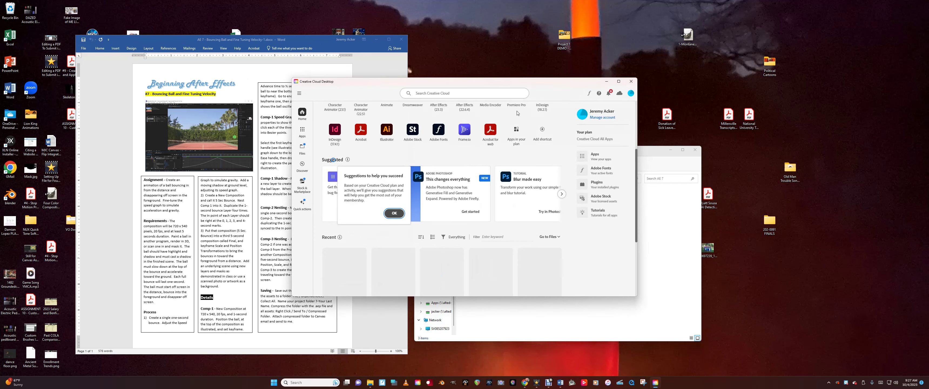
pyautogui.click(596, 155)
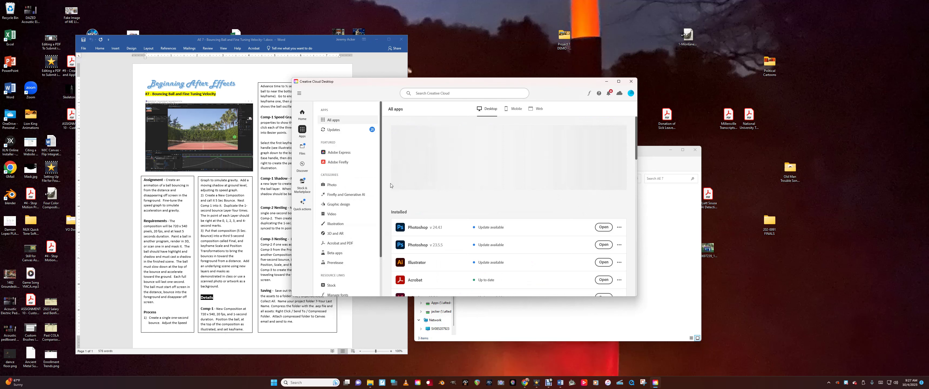
pyautogui.scroll(-3, 430, 250)
pyautogui.scroll(-1, 432, 252)
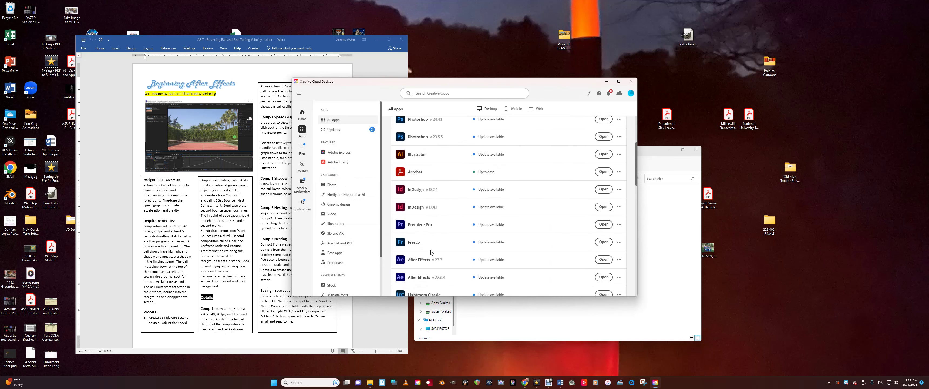
pyautogui.click(424, 259)
pyautogui.click(507, 211)
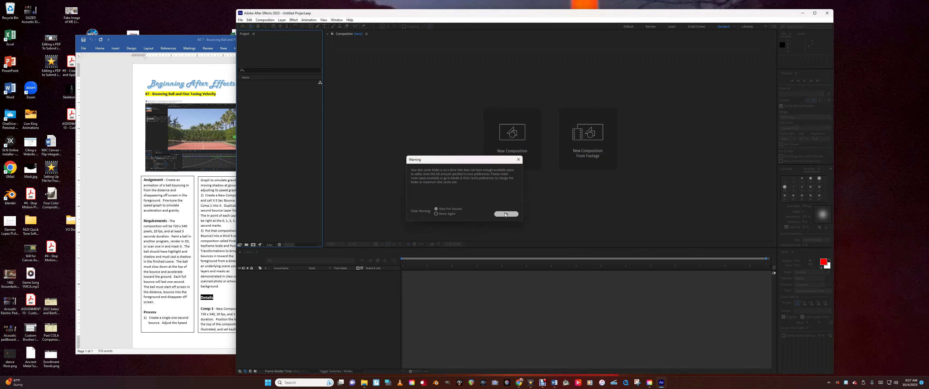
pyautogui.click(505, 213)
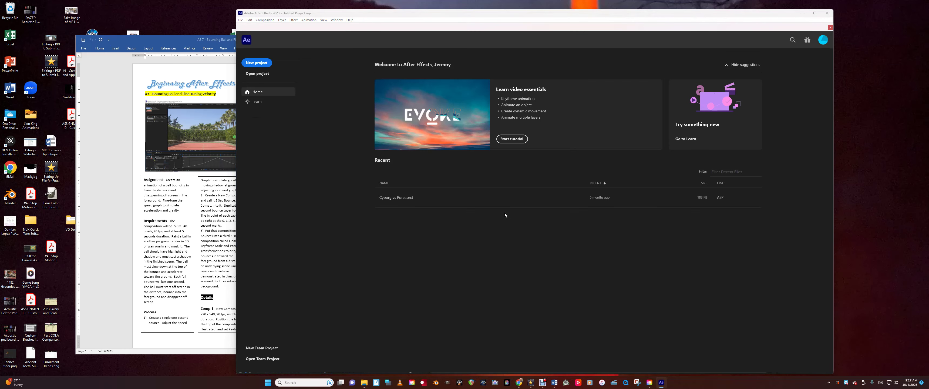
pyautogui.click(257, 63)
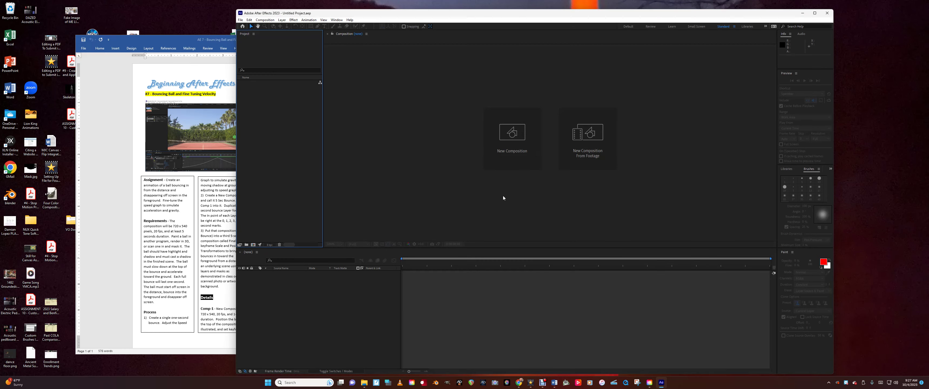
# Step: Create a five-second composition at 720 x 540 pixels and 20 frames per second
pyautogui.click(511, 141)
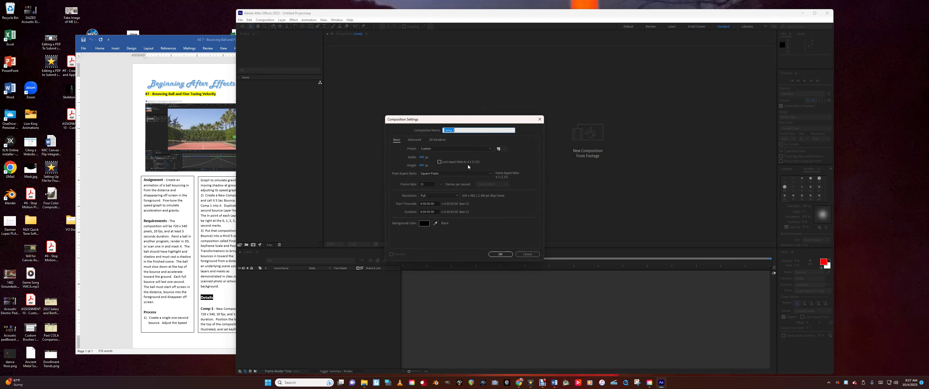
pyautogui.click(423, 157)
pyautogui.doubleClick(423, 157)
pyautogui.write('720')
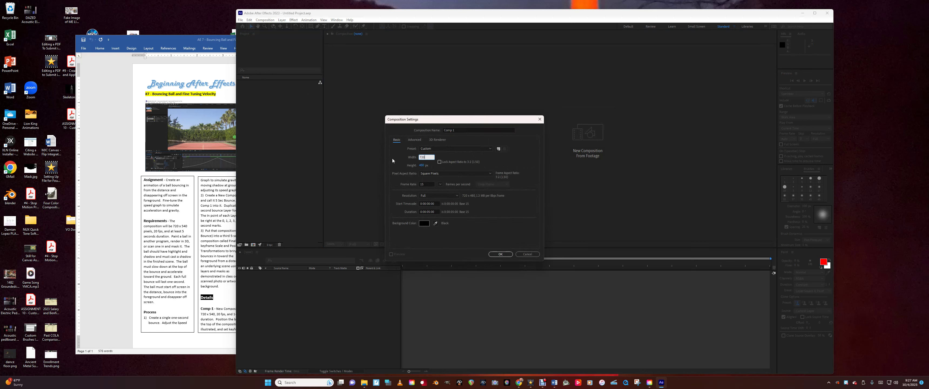
pyautogui.click(425, 166)
pyautogui.write('5')
pyautogui.click(427, 184)
pyautogui.click(521, 223)
pyautogui.click(506, 255)
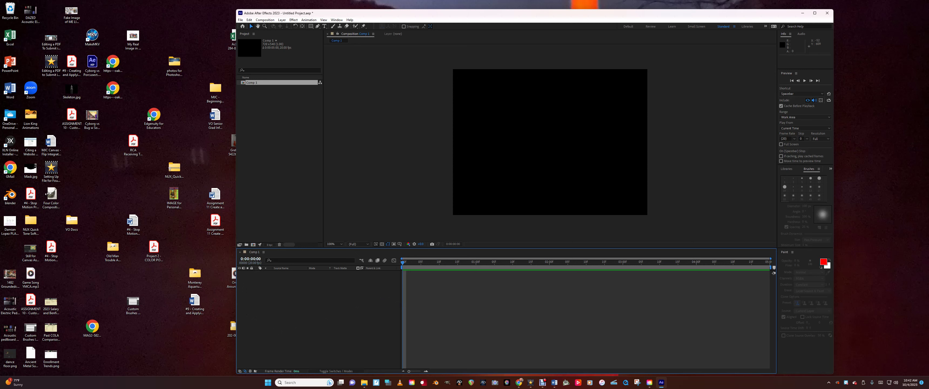
# Step: Rename the new composition as Final Video
pyautogui.click(254, 253)
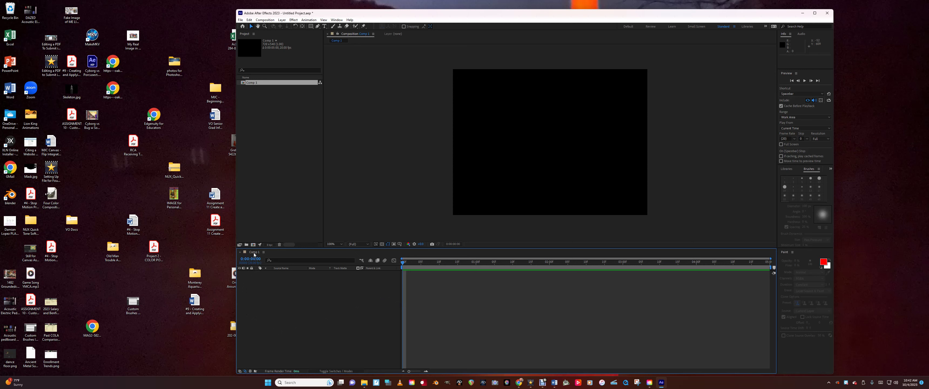
pyautogui.rightClick(252, 84)
pyautogui.click(281, 172)
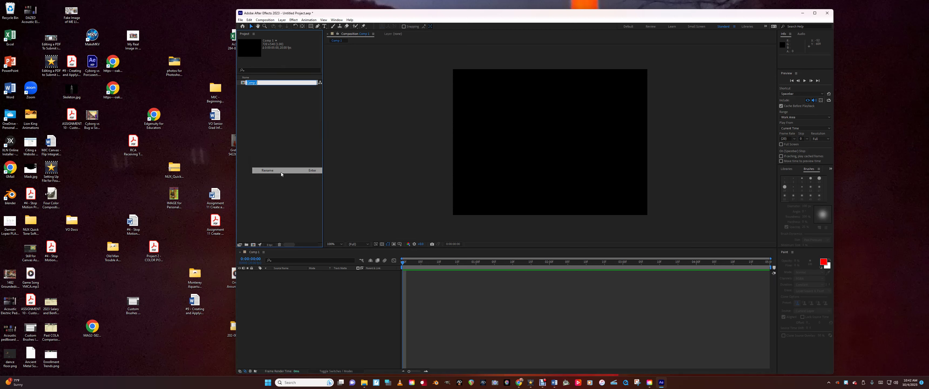
pyautogui.write('Final Video')
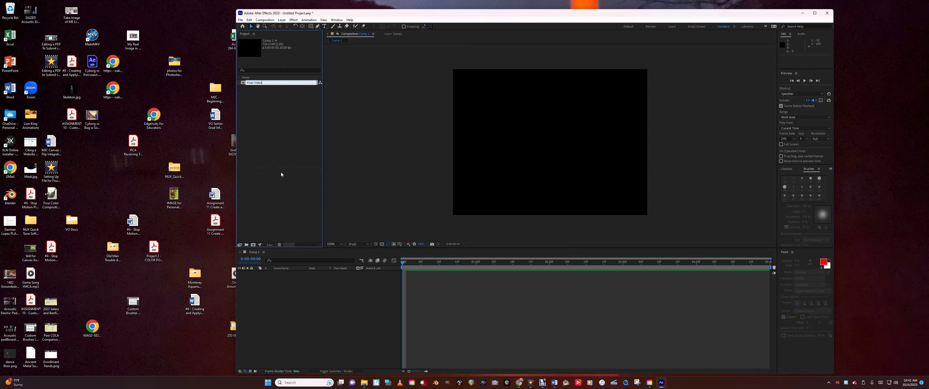
pyautogui.press('Return')
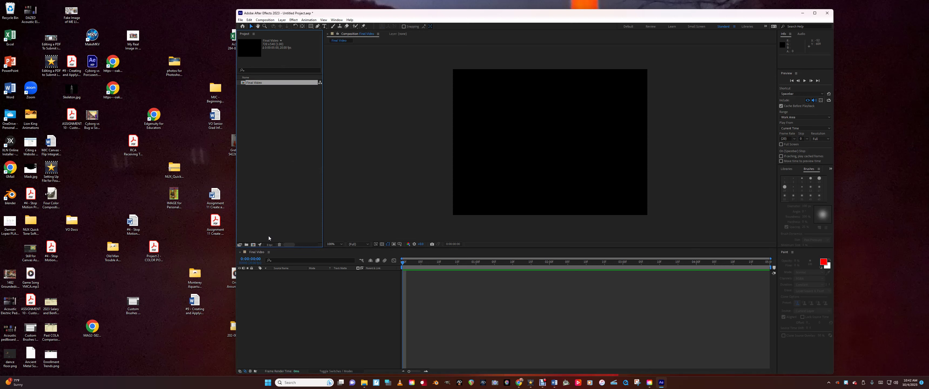
# Step: Create a second composition named 1 Sec Bounce with a duration of one second
pyautogui.click(264, 290)
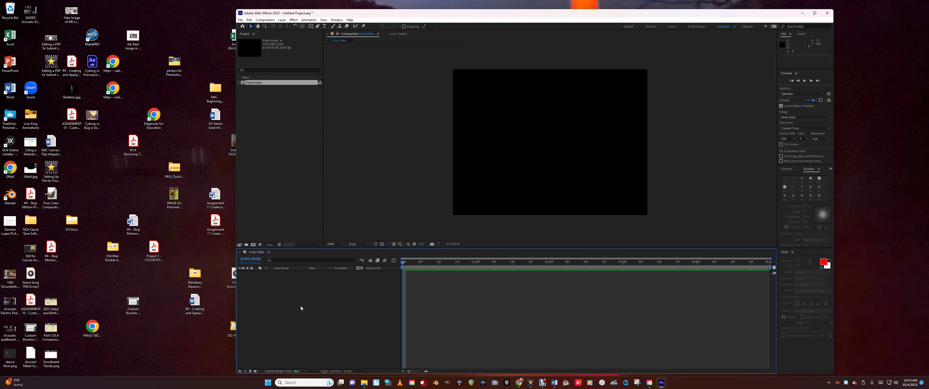
pyautogui.click(265, 19)
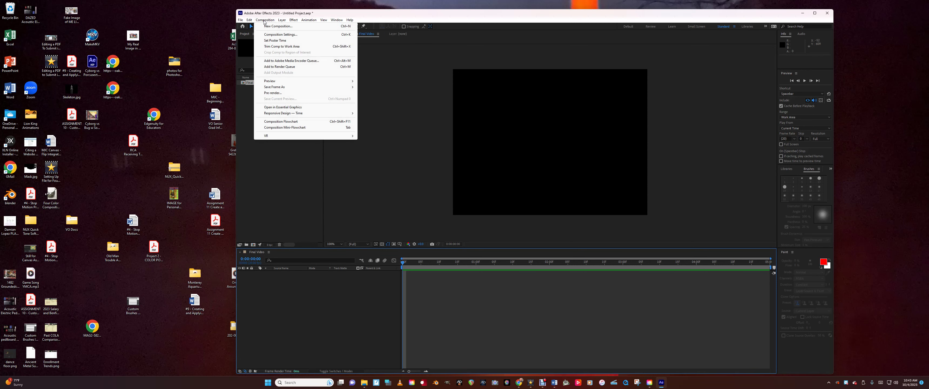
pyautogui.click(269, 28)
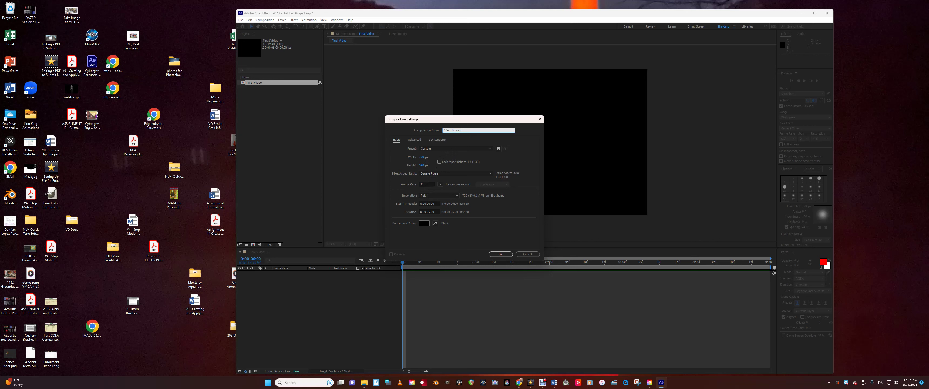
pyautogui.click(429, 212)
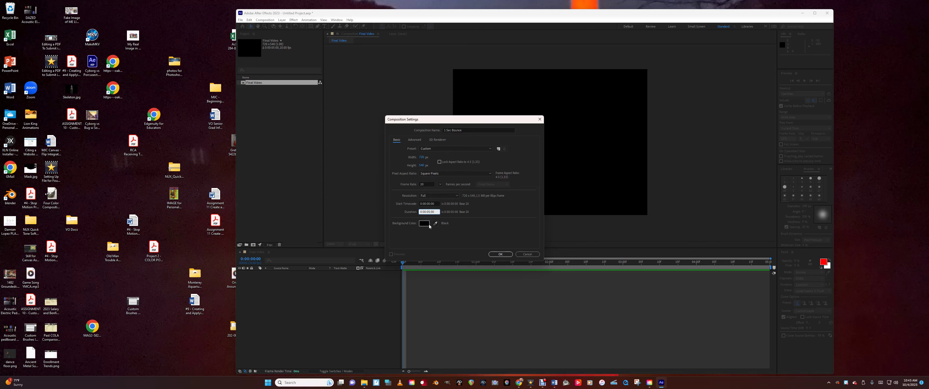
pyautogui.click(498, 214)
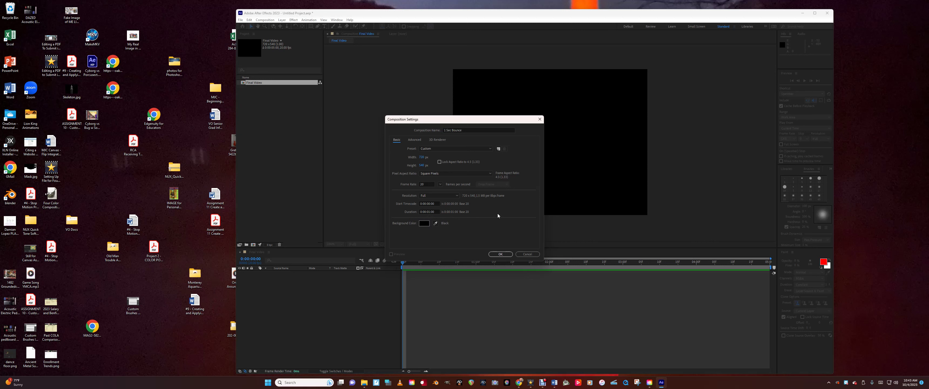
pyautogui.click(501, 256)
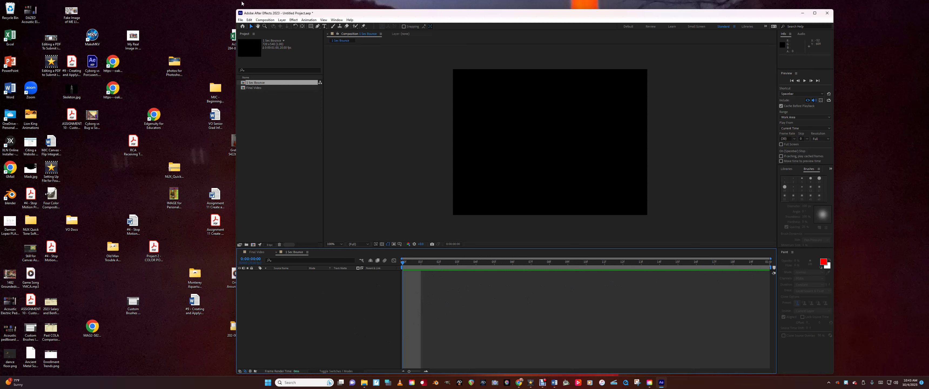
# Step: Import Tennis Ball.png as footage and add it as a layer in the 1 Sec Bounce composition
pyautogui.click(240, 20)
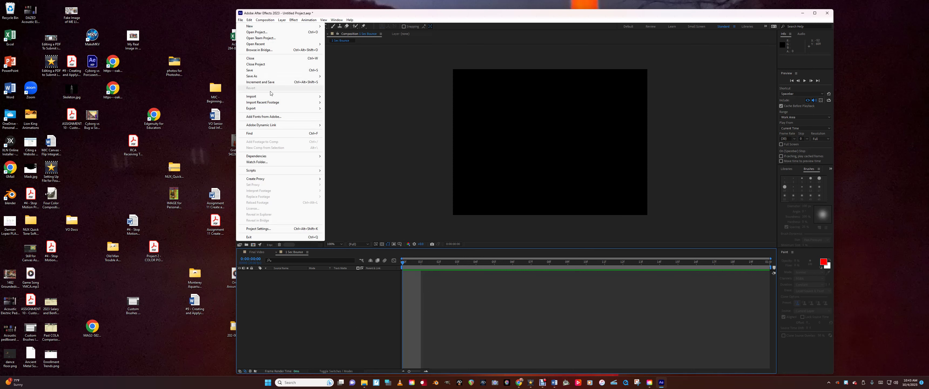
pyautogui.click(335, 96)
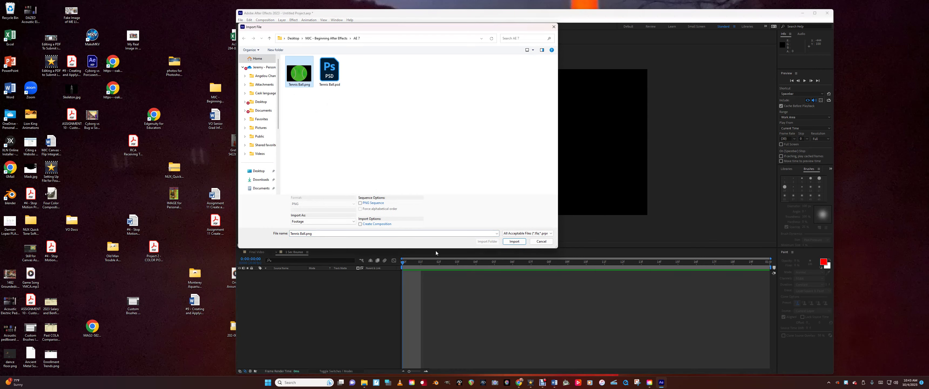
pyautogui.click(507, 243)
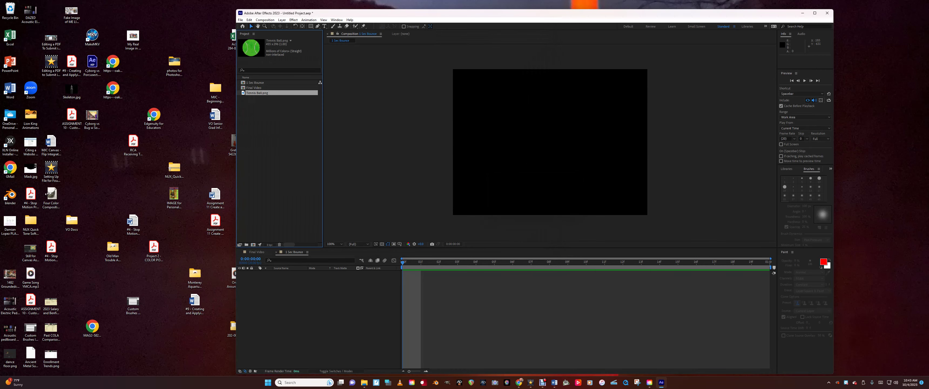
pyautogui.moveTo(257, 96); pyautogui.dragTo(296, 284)
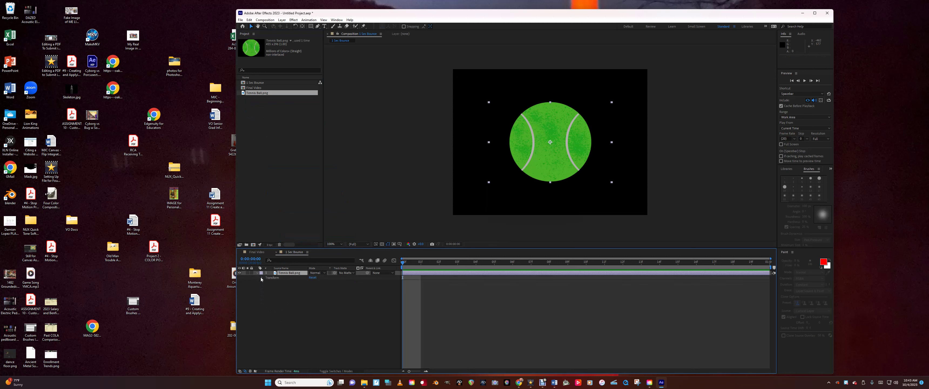
# Step: Scale the tennis ball layer down to about 11% and move it straight up to the top of the frame
pyautogui.click(262, 278)
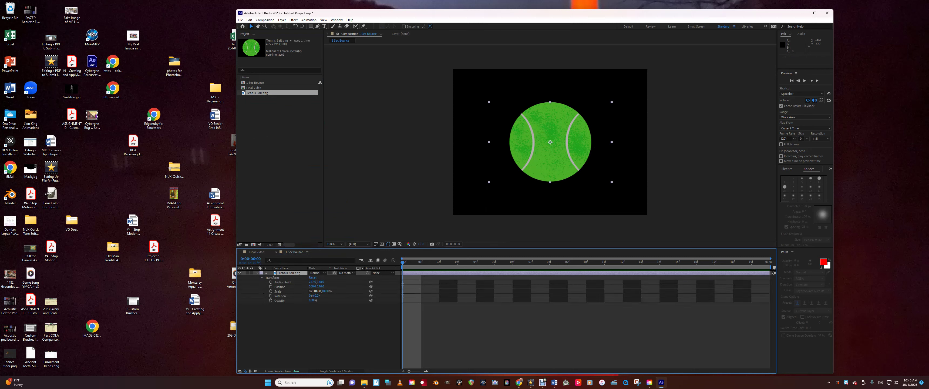
pyautogui.moveTo(316, 291); pyautogui.dragTo(286, 291)
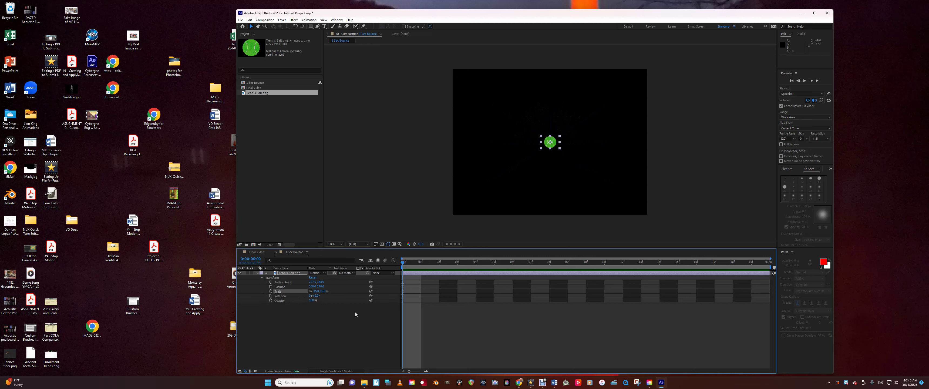
pyautogui.moveTo(325, 288); pyautogui.dragTo(299, 287)
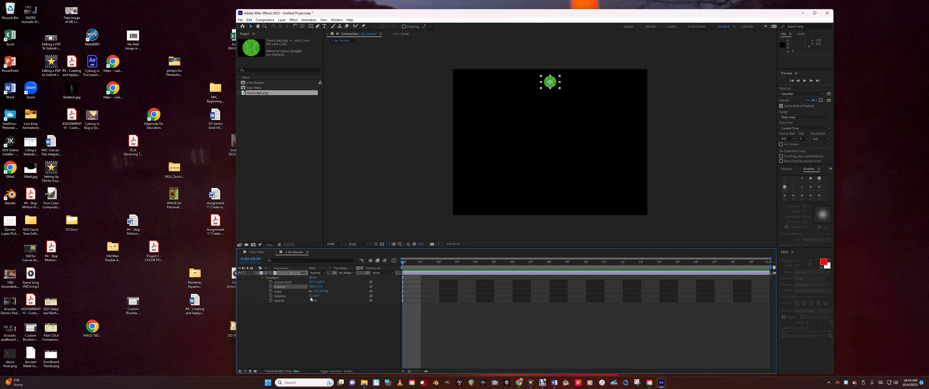
pyautogui.moveTo(317, 291); pyautogui.dragTo(311, 291)
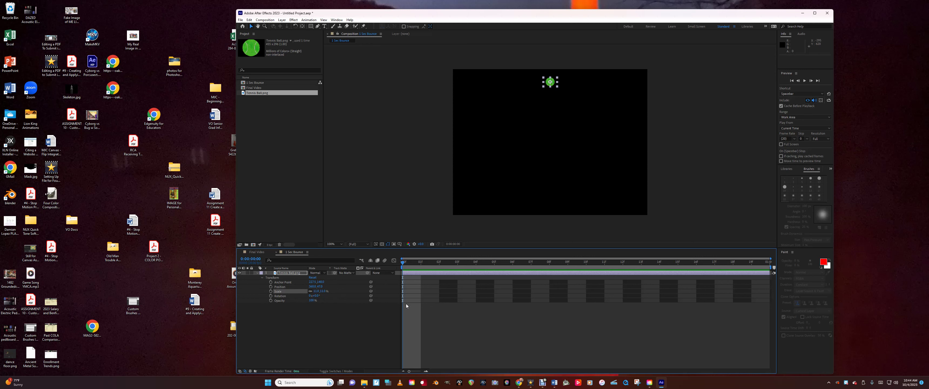
# Step: Keyframe the ball's position at the top of the frame on frame 0 and at the bottom on frame 10
pyautogui.click(271, 291)
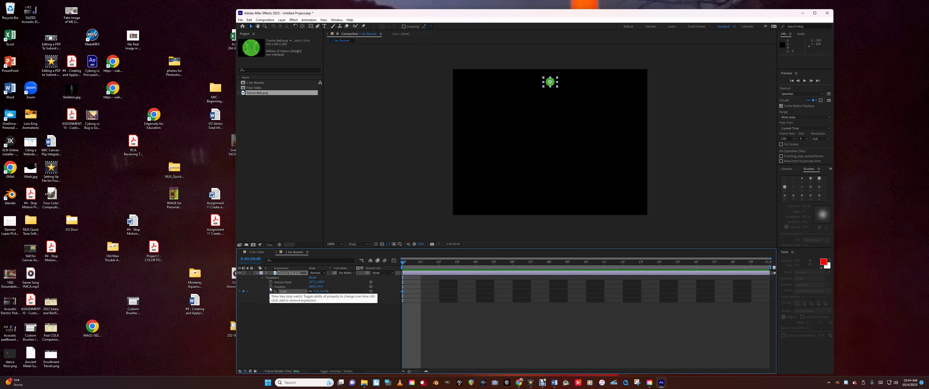
pyautogui.click(271, 291)
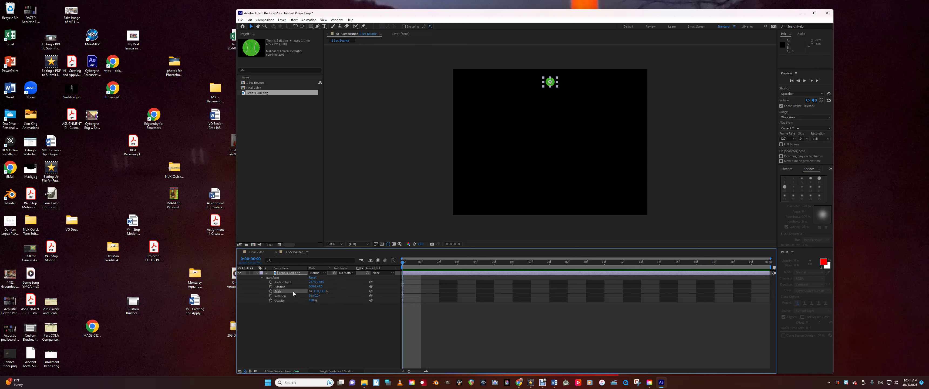
pyautogui.click(271, 286)
pyautogui.moveTo(432, 264); pyautogui.dragTo(582, 264)
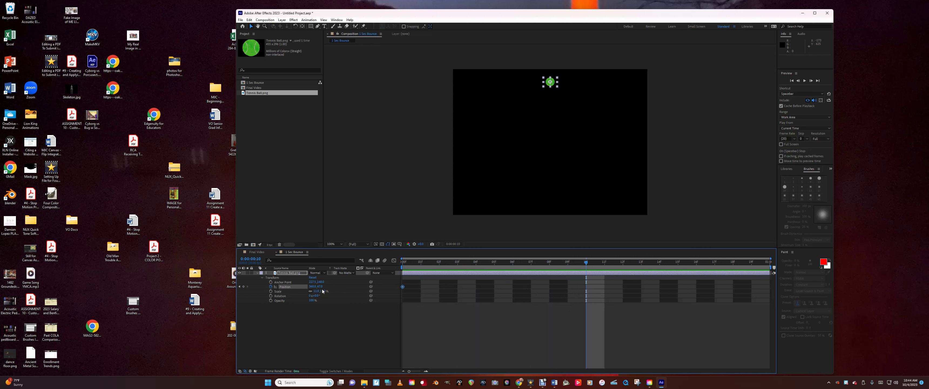
pyautogui.moveTo(550, 82); pyautogui.dragTo(550, 206)
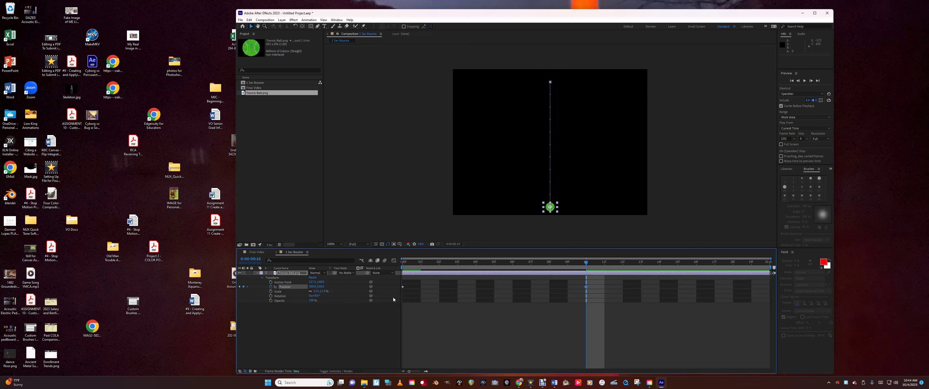
# Step: Copy the ball's first position keyframe to frame 19 and preview the bounce
pyautogui.press('space')
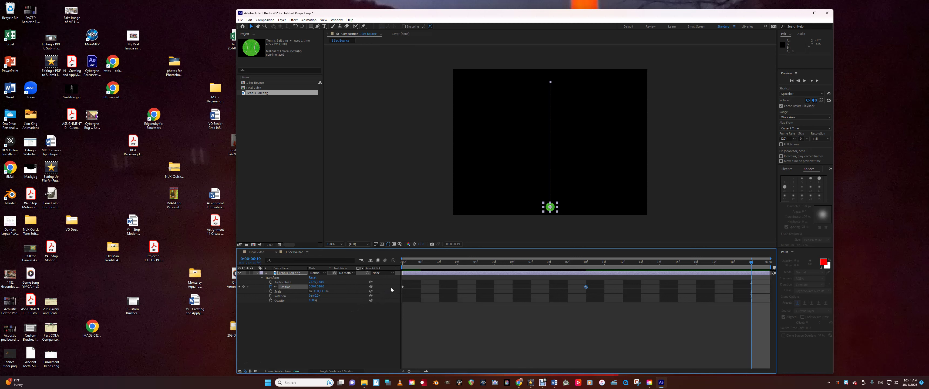
pyautogui.moveTo(403, 289)
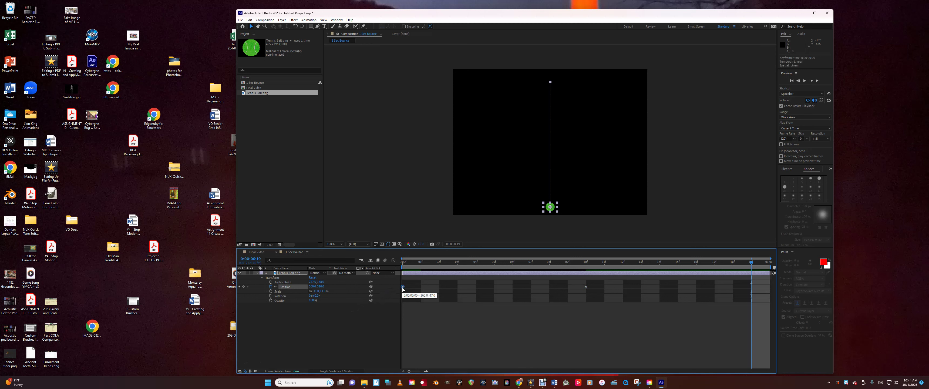
pyautogui.hotkey('ctrl', 'c')
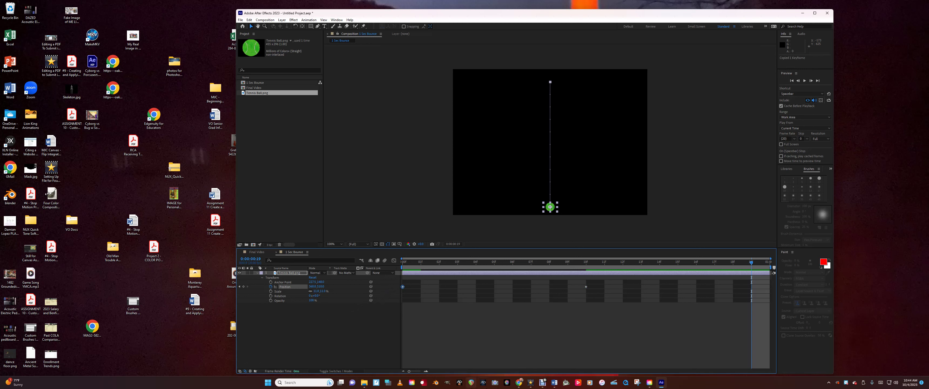
pyautogui.hotkey('ctrl', 'v')
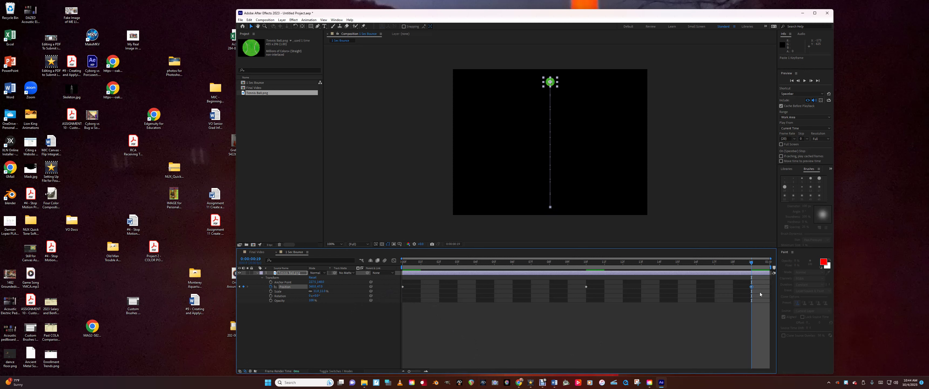
pyautogui.press('space')
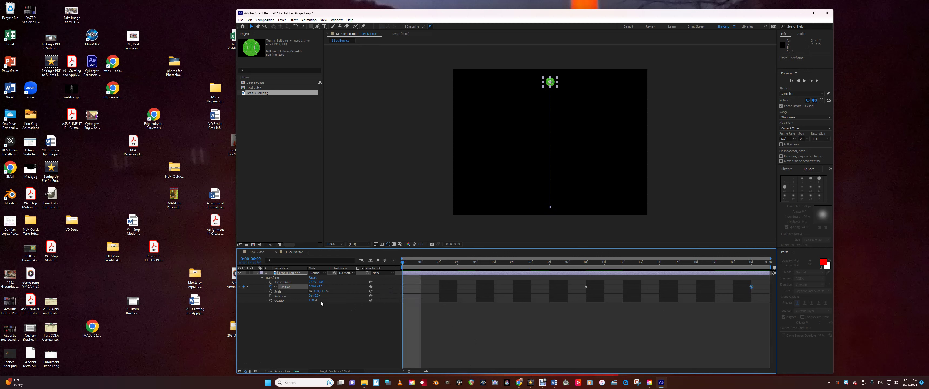
pyautogui.press('space')
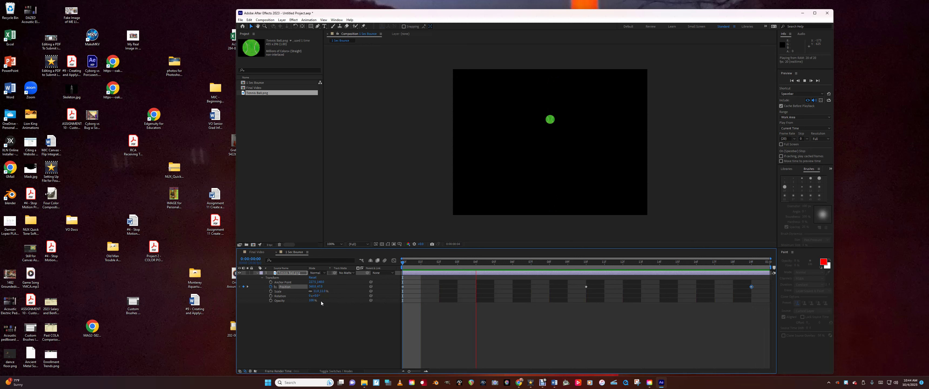
pyautogui.press('space')
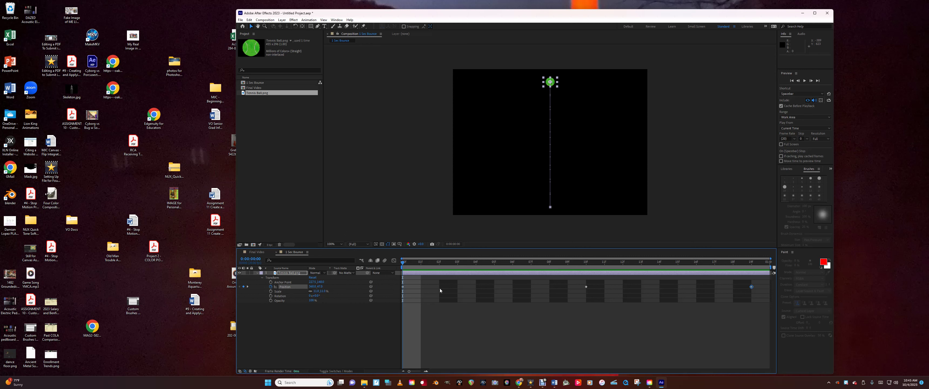
# Step: Open the ball's Position in the Graph Editor and display it as a speed graph
pyautogui.click(395, 261)
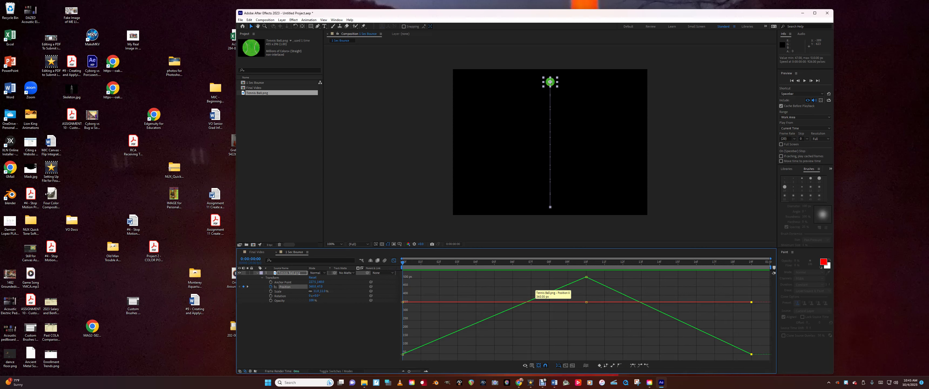
pyautogui.moveTo(531, 383)
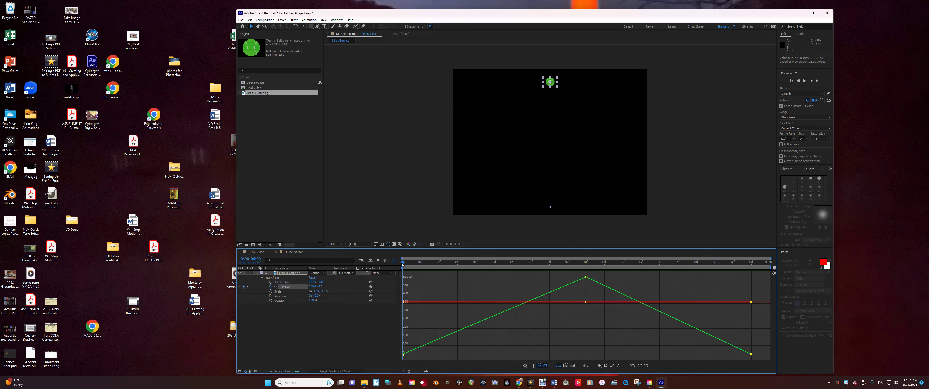
pyautogui.moveTo(408, 264); pyautogui.dragTo(398, 301)
pyautogui.moveTo(402, 264); pyautogui.dragTo(688, 294)
pyautogui.press('space')
pyautogui.click(531, 366)
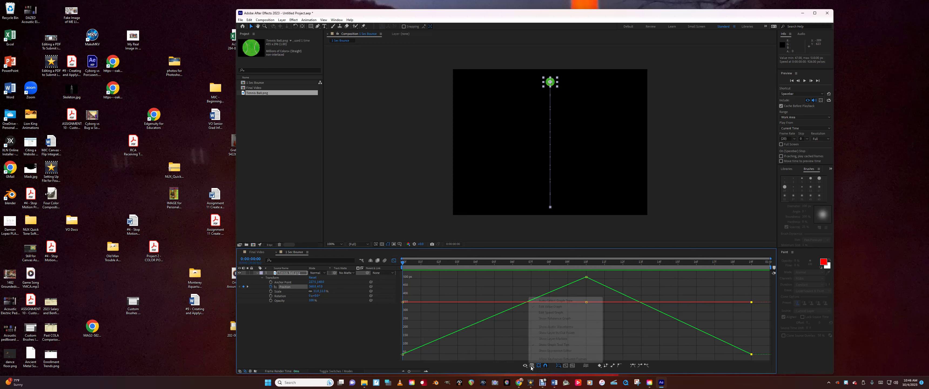
pyautogui.click(552, 313)
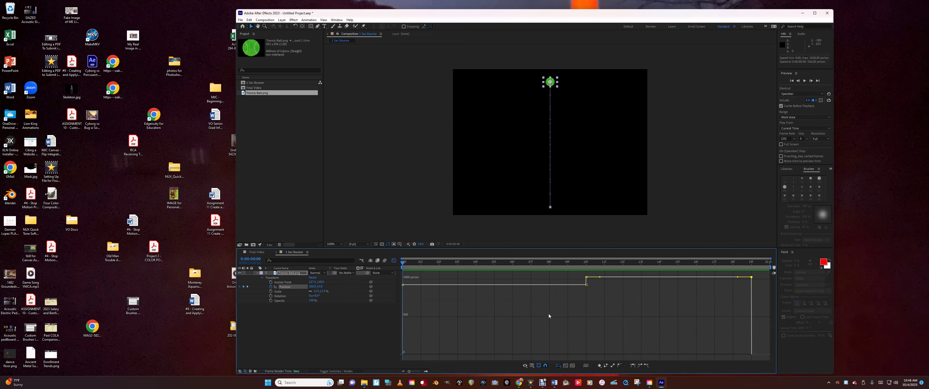
pyautogui.click(619, 367)
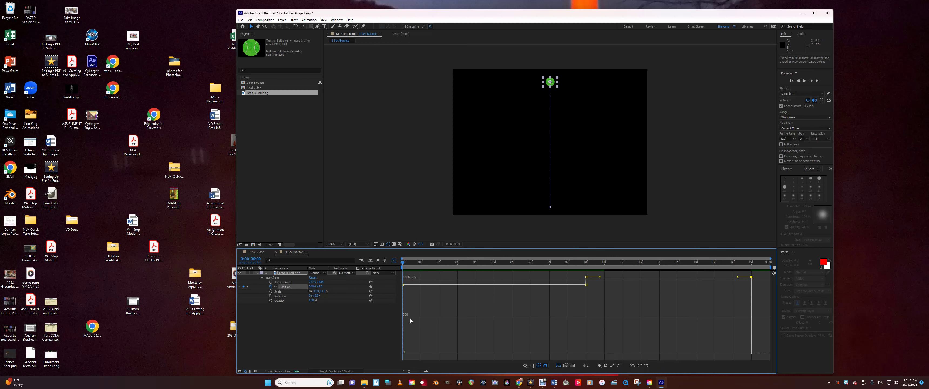
# Step: Lower the ball's speed to zero at the first and last position keyframes, moving the last keyframe to the composition's end
pyautogui.moveTo(403, 285)
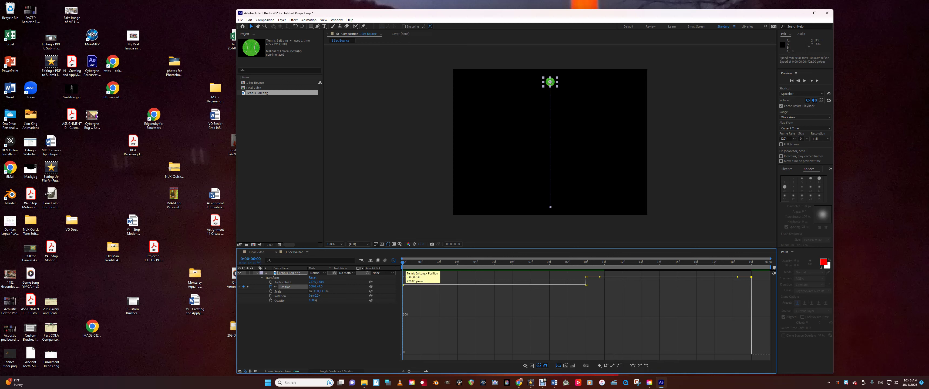
pyautogui.moveTo(403, 285); pyautogui.dragTo(411, 355)
pyautogui.moveTo(754, 284); pyautogui.dragTo(765, 355)
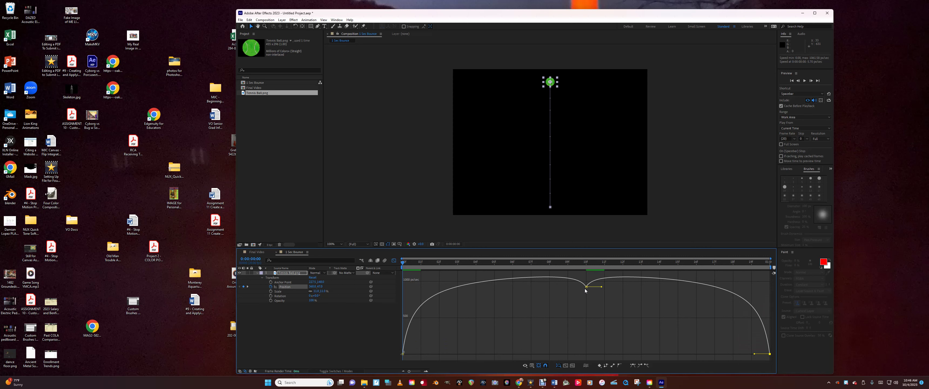
# Step: Lower the incoming and outgoing speeds at the frame 10 keyframe into a dip and preview the bounce
pyautogui.moveTo(585, 291); pyautogui.dragTo(585, 334)
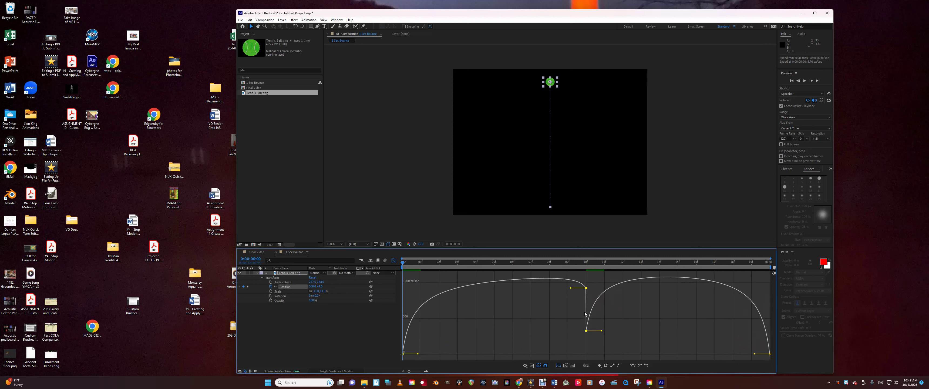
pyautogui.moveTo(586, 288); pyautogui.dragTo(583, 335)
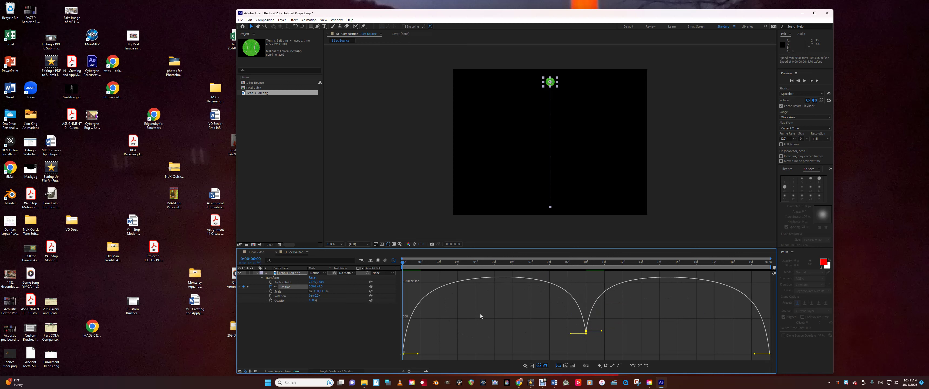
pyautogui.press('space')
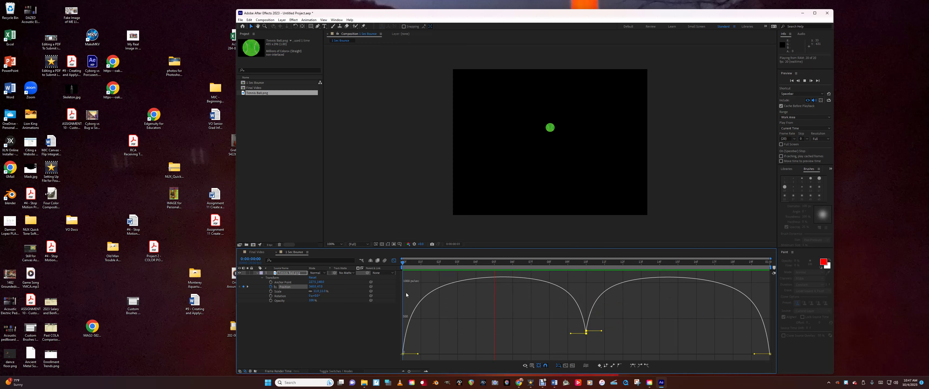
pyautogui.press('space')
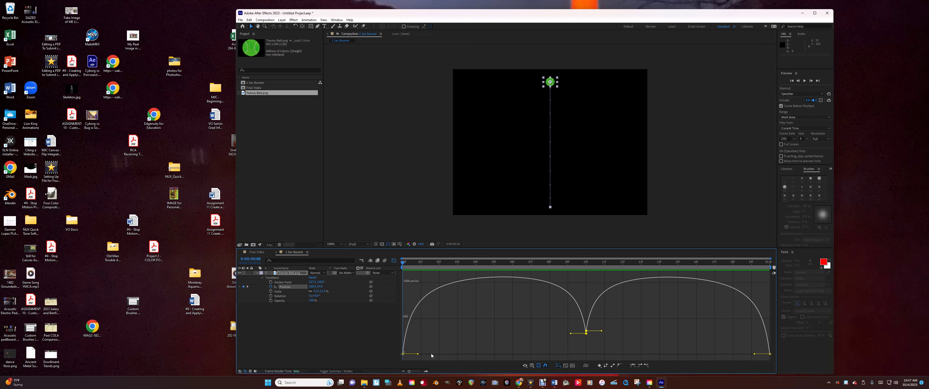
# Step: Lengthen the ease handles of the first and last position keyframes to about four frames each
pyautogui.moveTo(418, 354); pyautogui.dragTo(487, 369)
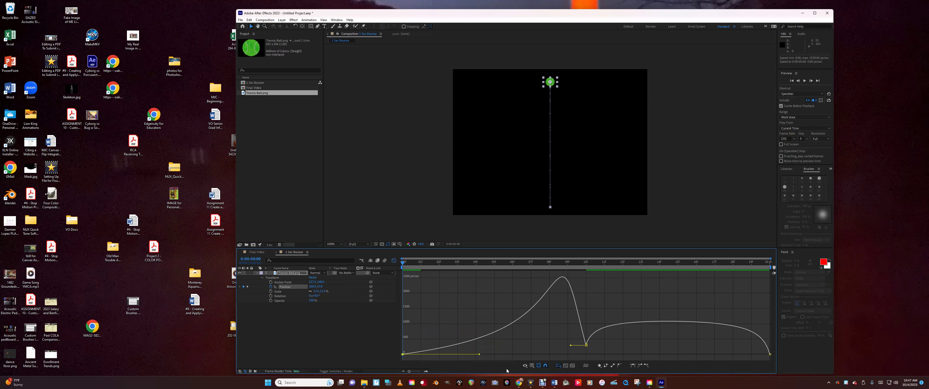
pyautogui.click(770, 355)
pyautogui.moveTo(754, 354); pyautogui.dragTo(690, 357)
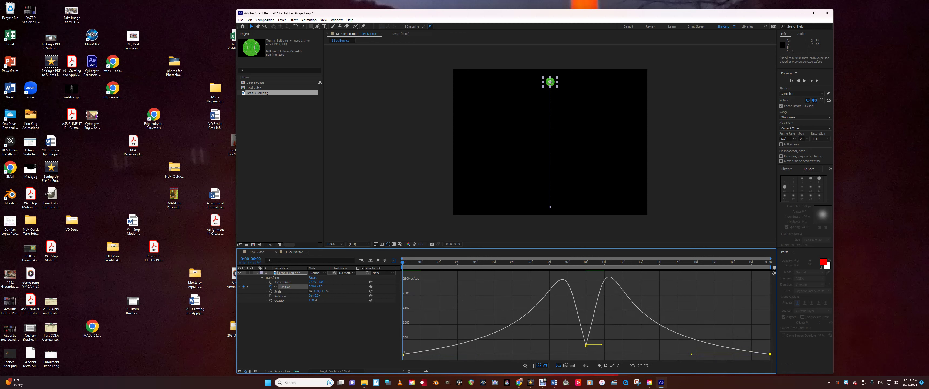
# Step: Raise both the incoming and outgoing speeds at the frame 10 keyframe so they meet near the curve's peak
pyautogui.moveTo(586, 345); pyautogui.dragTo(586, 275)
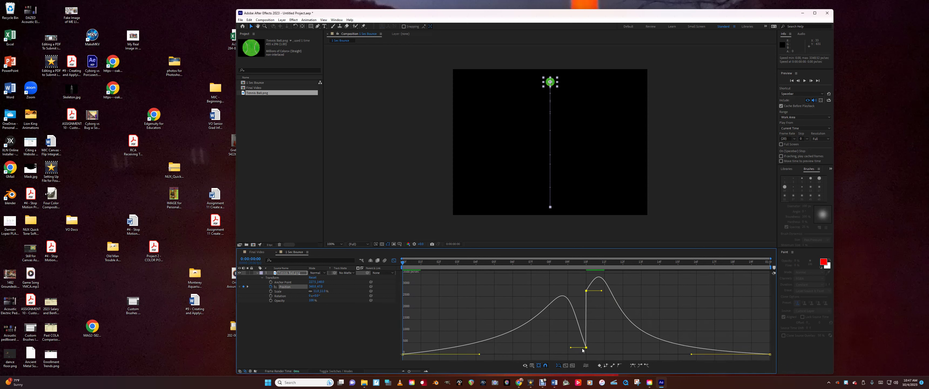
pyautogui.moveTo(587, 347); pyautogui.dragTo(600, 288)
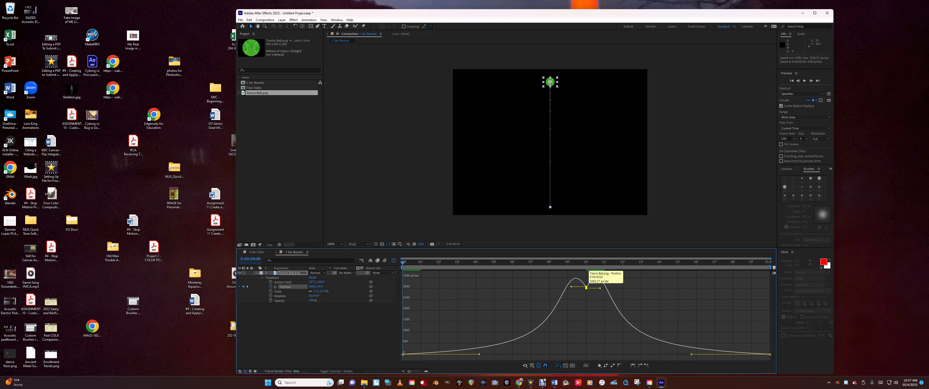
pyautogui.doubleClick(586, 289)
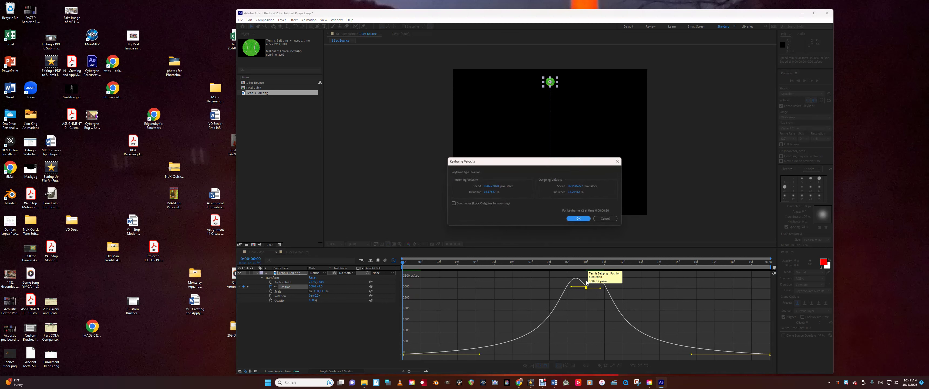
pyautogui.click(606, 218)
pyautogui.moveTo(586, 287); pyautogui.dragTo(587, 284)
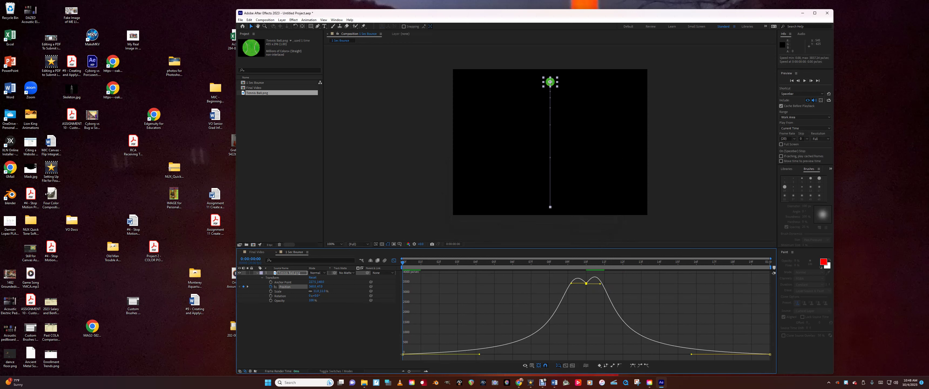
# Step: Slightly shorten the ease handles of the first and last keyframes to smooth the speed curve, and preview the bounce
pyautogui.moveTo(479, 354); pyautogui.dragTo(475, 354)
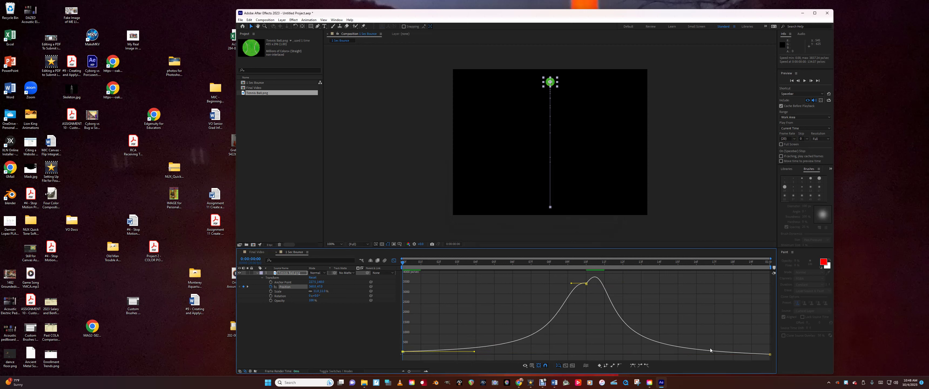
pyautogui.click(771, 354)
pyautogui.moveTo(691, 355); pyautogui.dragTo(701, 355)
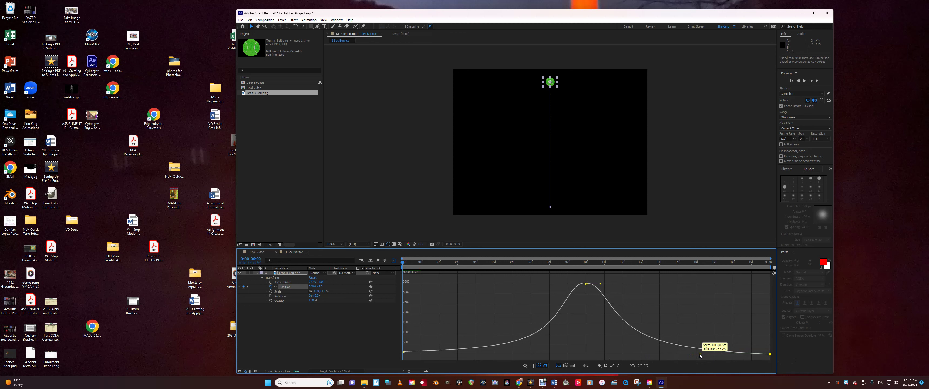
pyautogui.moveTo(700, 354); pyautogui.dragTo(700, 354)
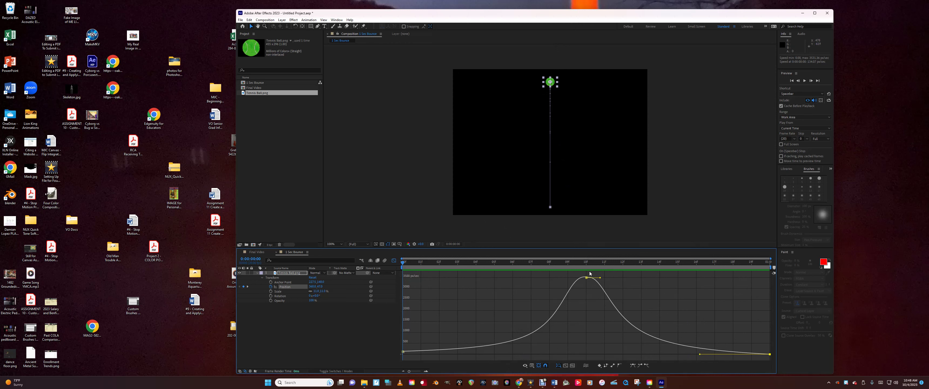
pyautogui.click(609, 291)
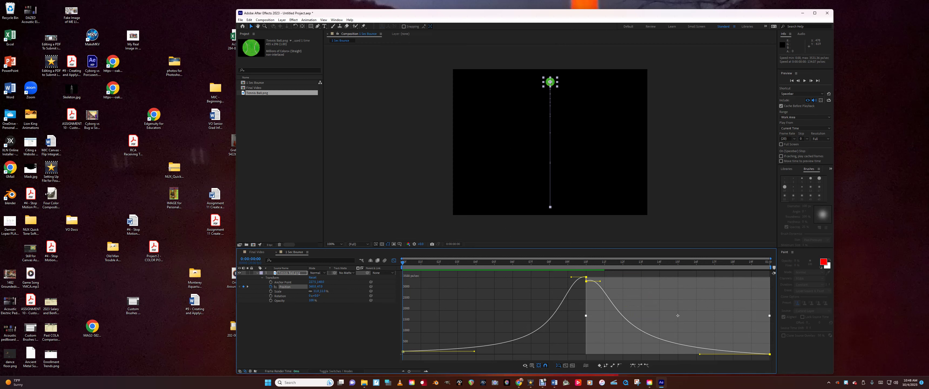
pyautogui.click(666, 341)
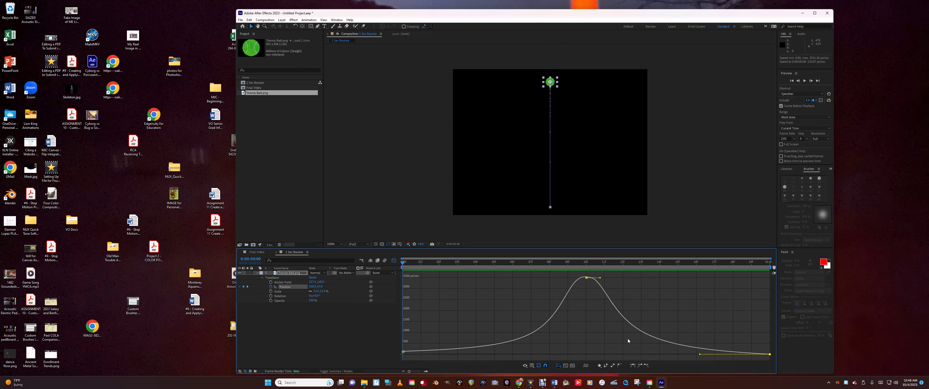
pyautogui.press('space')
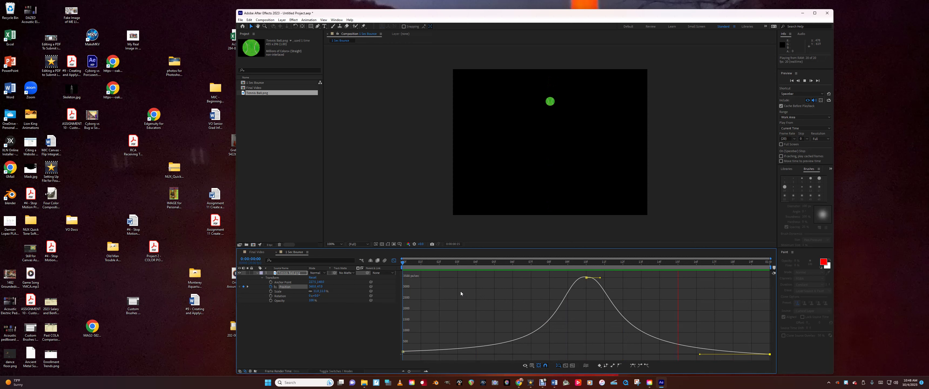
pyautogui.press('space')
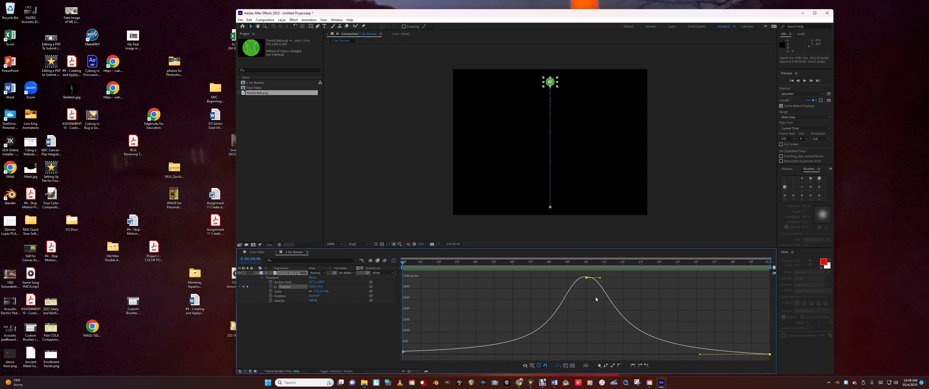
# Step: Shorten the outgoing ease handle of the frame 10 keyframe and preview the bounce
pyautogui.moveTo(601, 277)
pyautogui.mouseDown()
pyautogui.moveTo(612, 278)
pyautogui.moveTo(557, 277)
pyautogui.moveTo(587, 278)
pyautogui.mouseUp()
pyautogui.press('space')
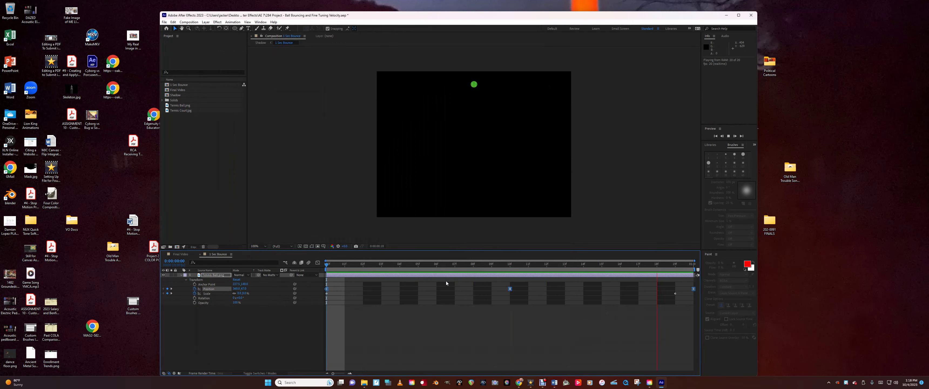
pyautogui.press('space')
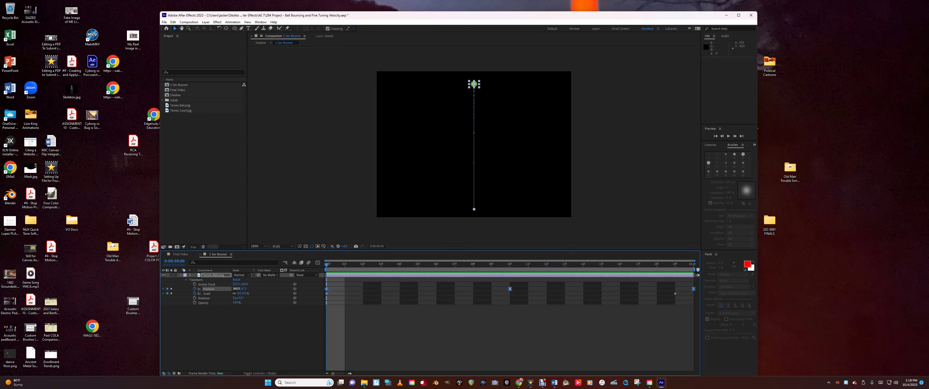
# Step: Shift the ball's entire bounce path horizontally to the right part of the frame and preview it
pyautogui.hotkey('shift', 'Right')
pyautogui.hotkey('shift', 'Right')
pyautogui.hotkey('shift', 'Right')
pyautogui.hotkey('shift', 'Right')
pyautogui.hotkey('shift', 'Right')
pyautogui.hotkey('shift', 'Right')
pyautogui.hotkey('shift', 'Right')
pyautogui.hotkey('shift', 'Right')
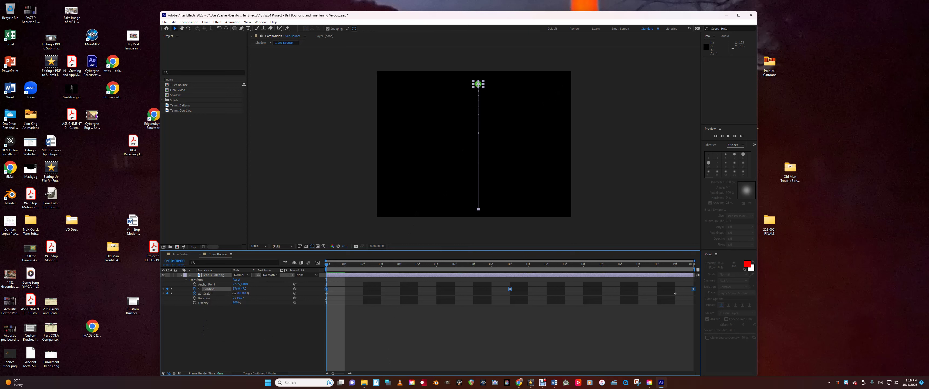
pyautogui.hotkey('shift', 'Right')
pyautogui.hotkey('shift', 'Right')
pyautogui.hotkey('shift', 'Right')
pyautogui.hotkey('shift', 'Right')
pyautogui.hotkey('shift', 'Right')
pyautogui.hotkey('shift', 'Right')
pyautogui.hotkey('shift', 'Right')
pyautogui.hotkey('shift', 'Right')
pyautogui.hotkey('shift', 'Right')
pyautogui.hotkey('shift', 'Right')
pyautogui.hotkey('shift', 'Right')
pyautogui.hotkey('shift', 'Left')
pyautogui.hotkey('shift', 'Left')
pyautogui.hotkey('shift', 'Left')
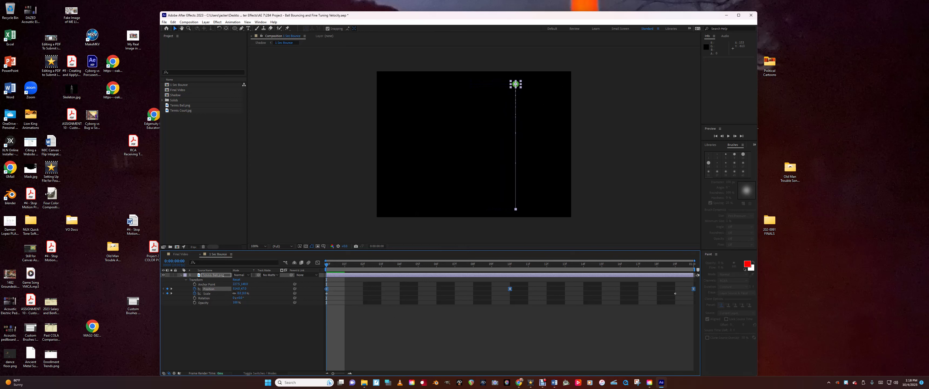
pyautogui.hotkey('shift', 'Right')
pyautogui.hotkey('shift', 'Right')
pyautogui.hotkey('shift', 'Right')
pyautogui.hotkey('shift', 'Right')
pyautogui.hotkey('shift', 'Right')
pyautogui.hotkey('shift', 'Right')
pyautogui.hotkey('shift', 'Right')
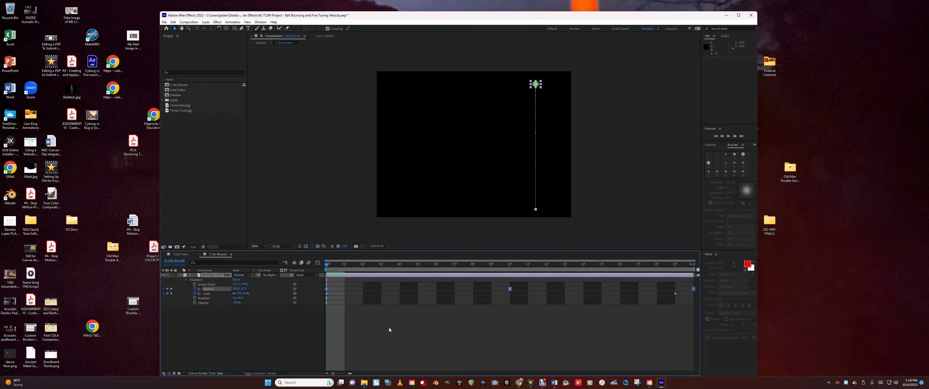
pyautogui.press('space')
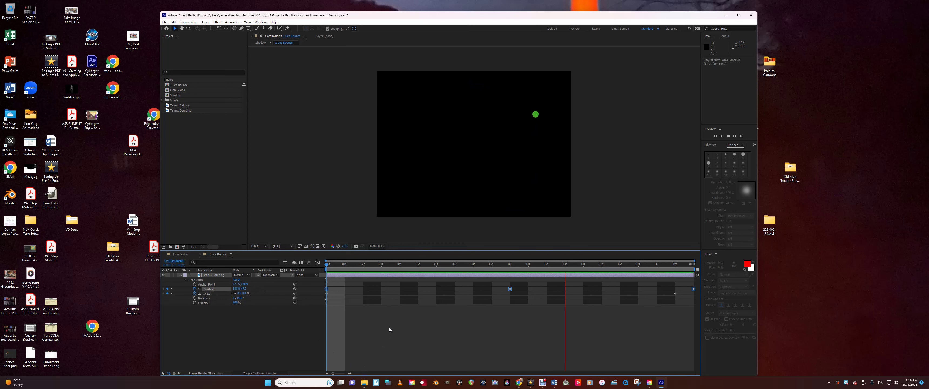
pyautogui.press('space')
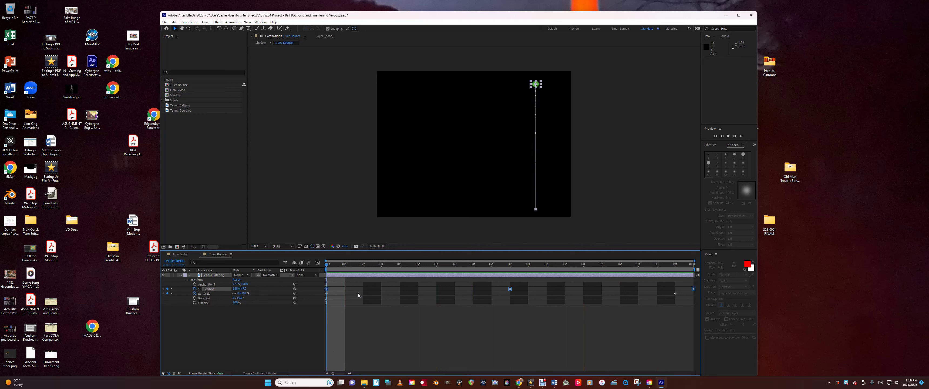
# Step: Collapse the ball layer's properties and add Tennis Court.jpg as a background layer beneath the ball
pyautogui.click(181, 276)
pyautogui.click(205, 284)
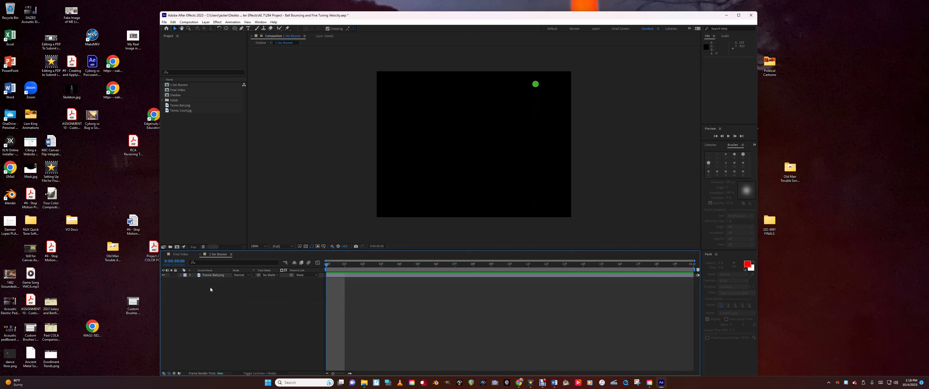
pyautogui.click(181, 111)
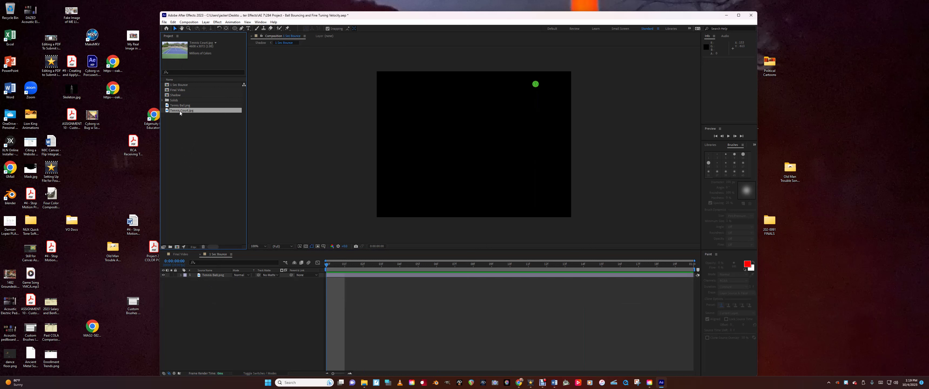
pyautogui.moveTo(180, 111); pyautogui.dragTo(217, 290)
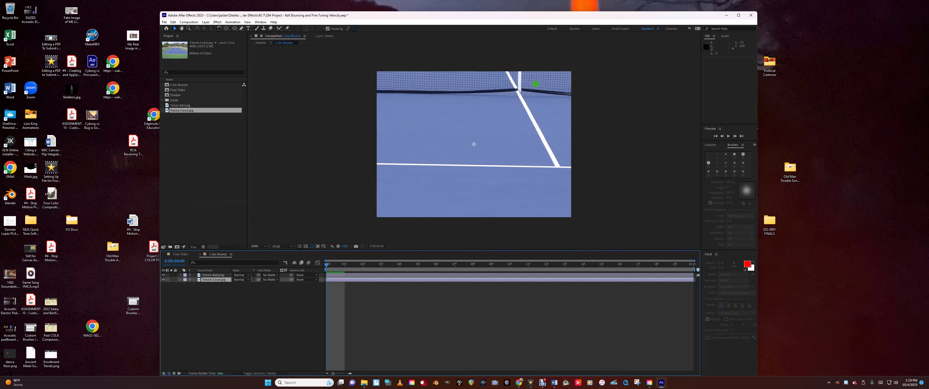
pyautogui.click(188, 28)
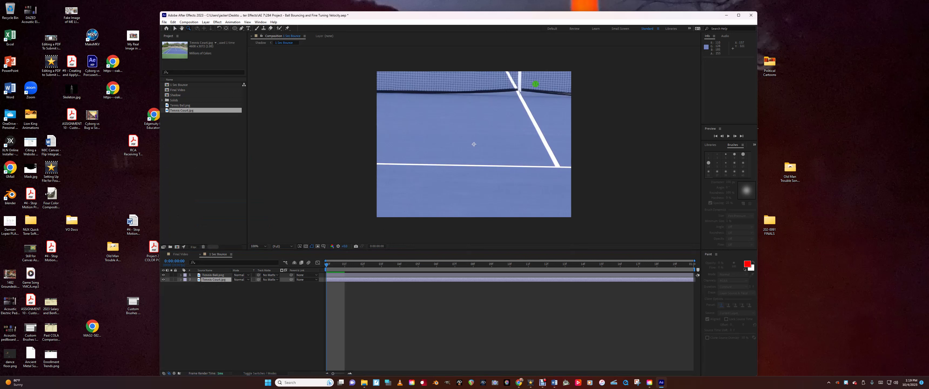
# Step: Scale down the Tennis Court.jpg layer until the court, net and back wall fit within the composition frame
pyautogui.press(',')
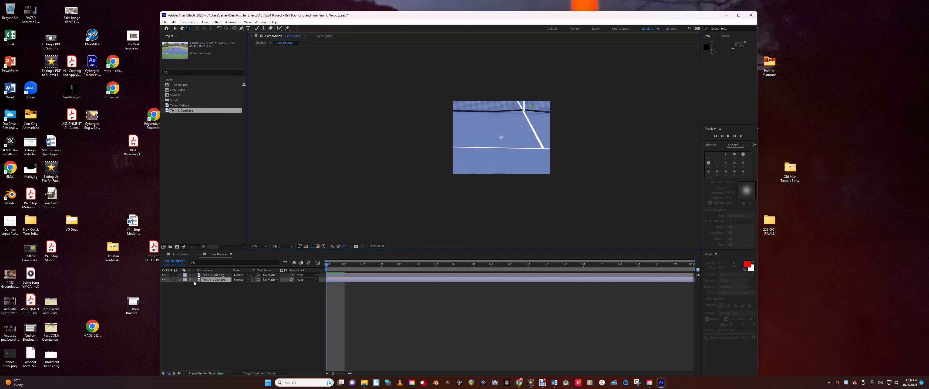
pyautogui.click(180, 280)
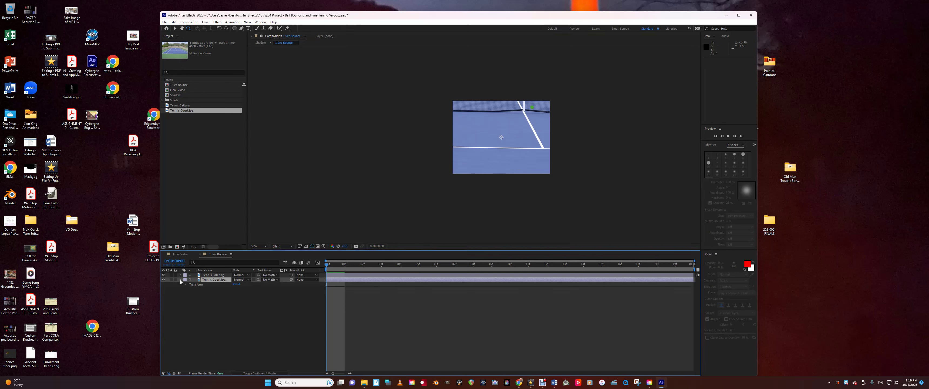
pyautogui.click(185, 285)
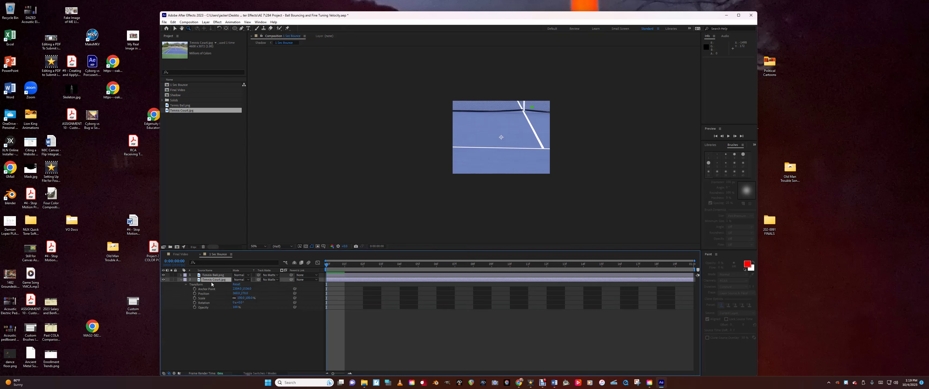
pyautogui.moveTo(241, 298); pyautogui.dragTo(215, 291)
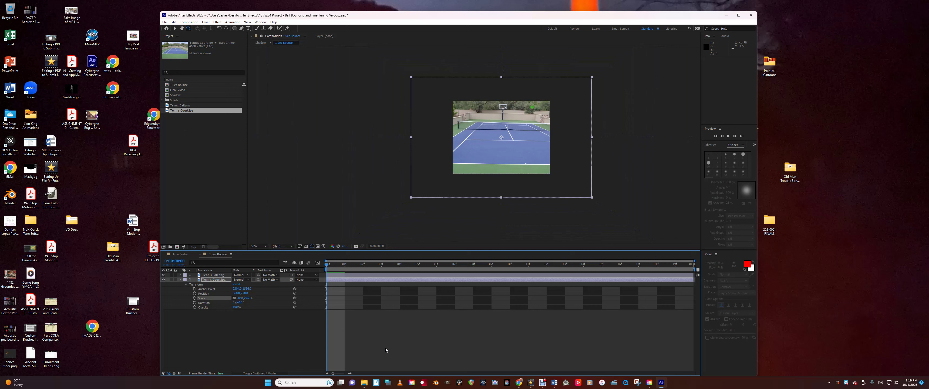
# Step: Preview the ball's bounce over the tennis court background
pyautogui.click(175, 28)
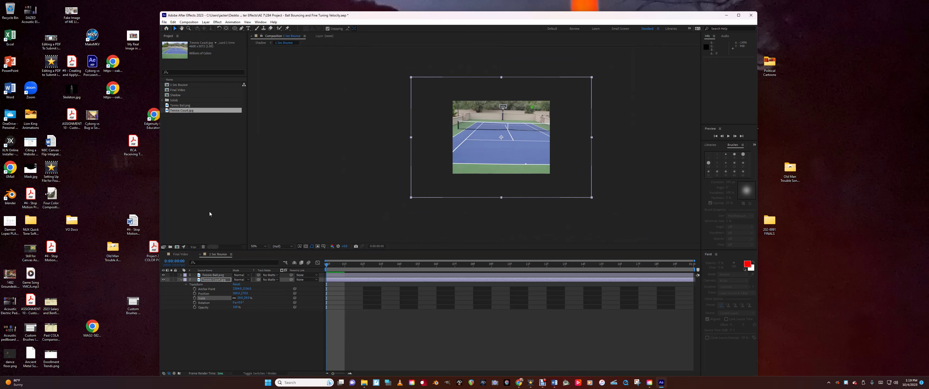
pyautogui.click(188, 28)
pyautogui.click(382, 216)
pyautogui.click(182, 28)
pyautogui.moveTo(543, 61); pyautogui.dragTo(432, 198)
pyautogui.moveTo(493, 150); pyautogui.dragTo(496, 153)
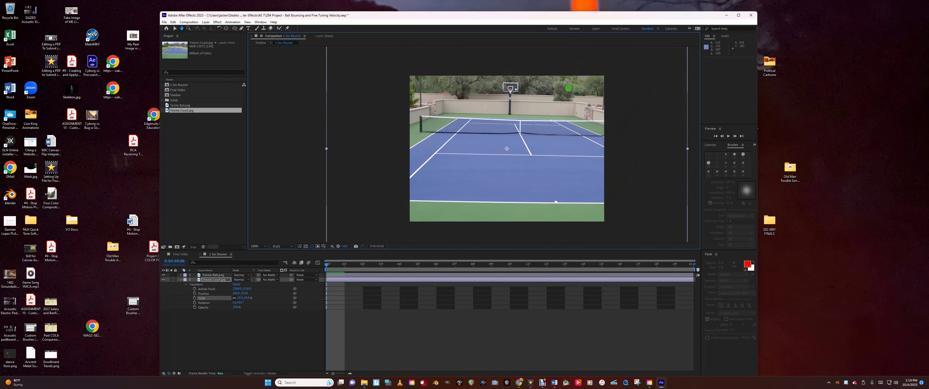
pyautogui.press('space')
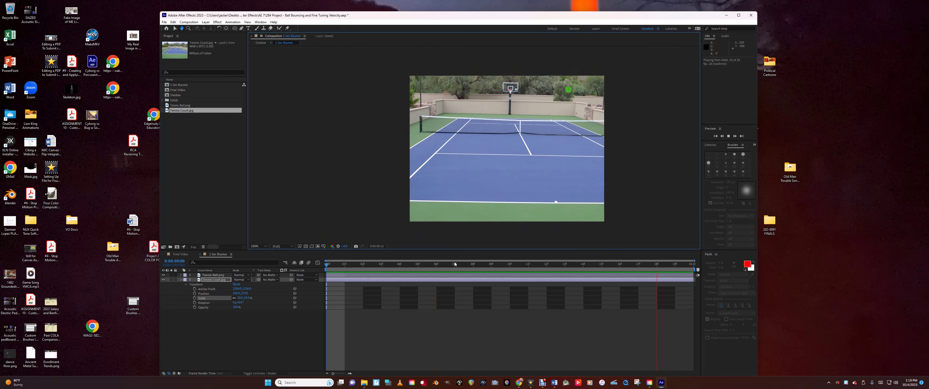
pyautogui.press('space')
pyautogui.press('space')
pyautogui.press('space')
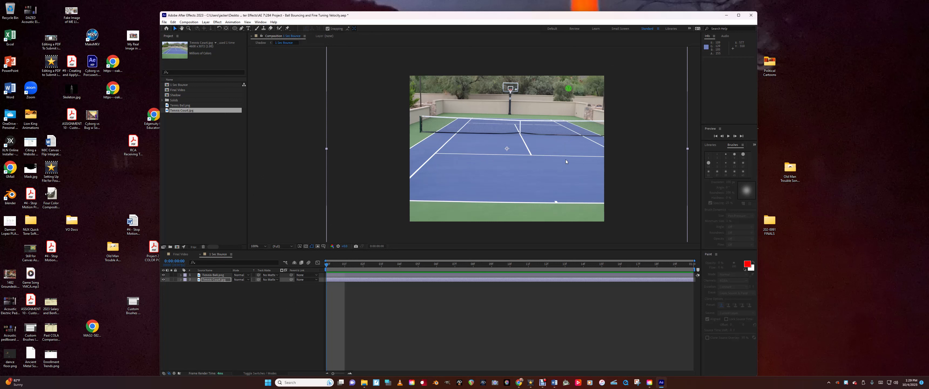
# Step: Create a black solid layer at the default composition size and place it between the ball and the tennis court layers
pyautogui.click(214, 304)
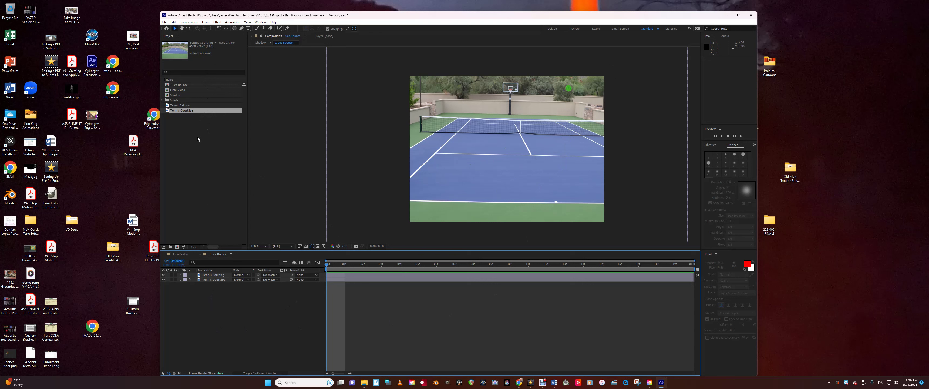
pyautogui.hotkey('ctrl', 'y')
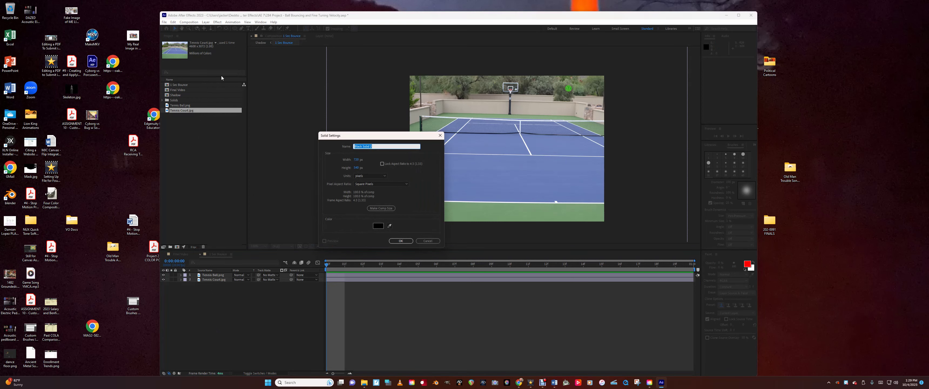
pyautogui.click(428, 240)
pyautogui.click(206, 22)
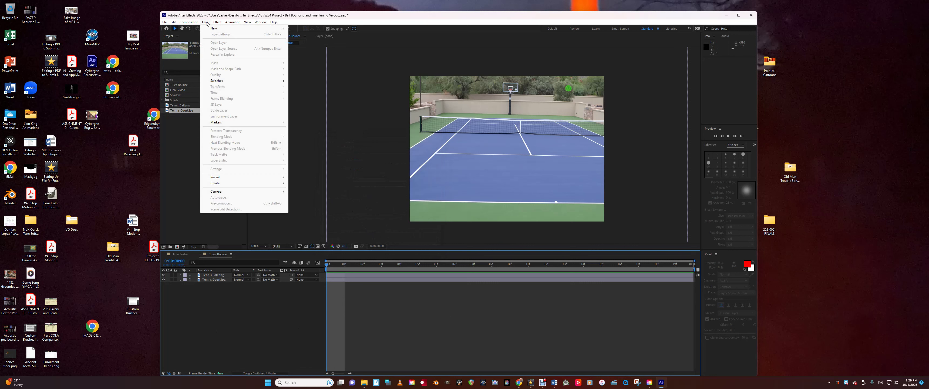
pyautogui.moveTo(216, 28)
pyautogui.click(305, 35)
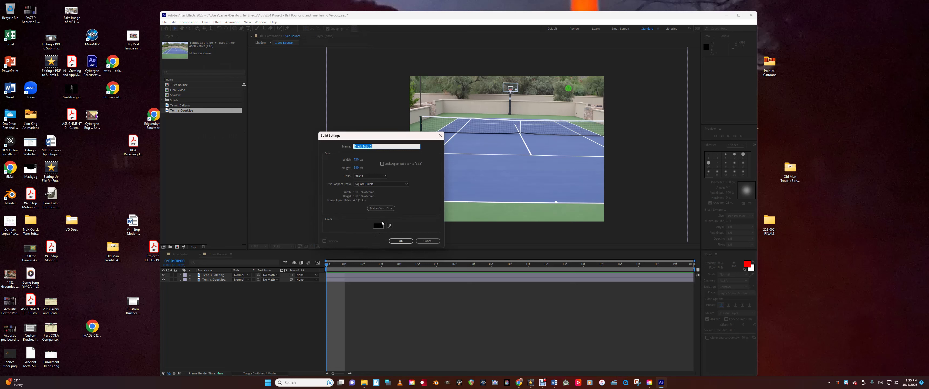
pyautogui.click(397, 242)
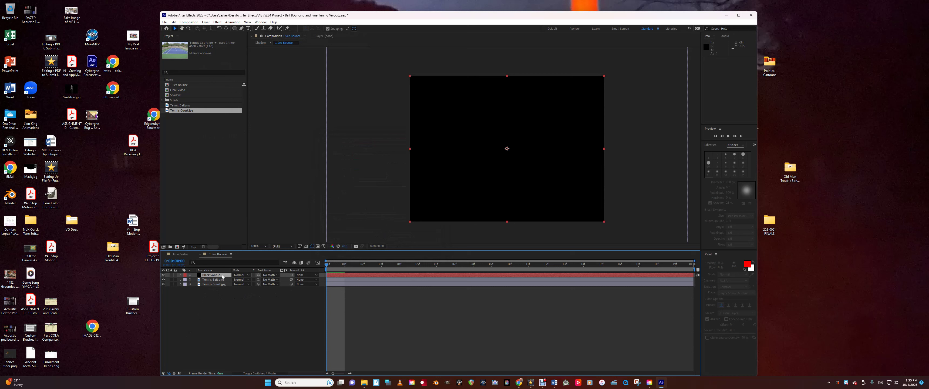
pyautogui.moveTo(222, 277); pyautogui.dragTo(221, 282)
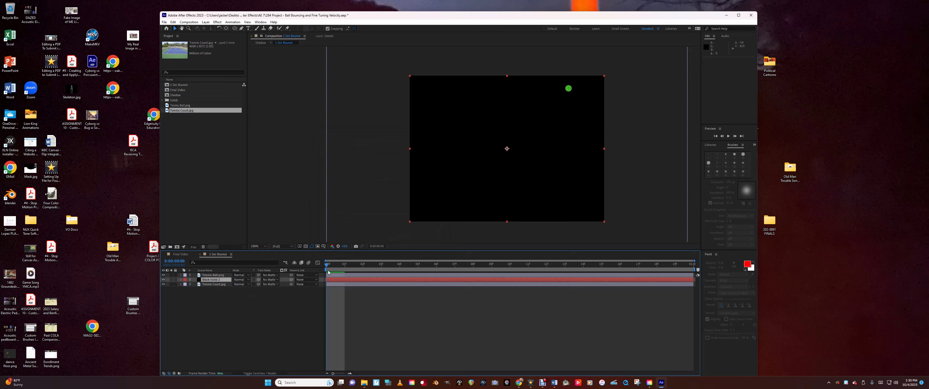
# Step: Draw a small, roughly circular ellipse mask on the black solid near the court's back wall
pyautogui.moveTo(328, 266)
pyautogui.mouseDown()
pyautogui.moveTo(458, 272)
pyautogui.moveTo(327, 268)
pyautogui.mouseUp()
pyautogui.click(214, 286)
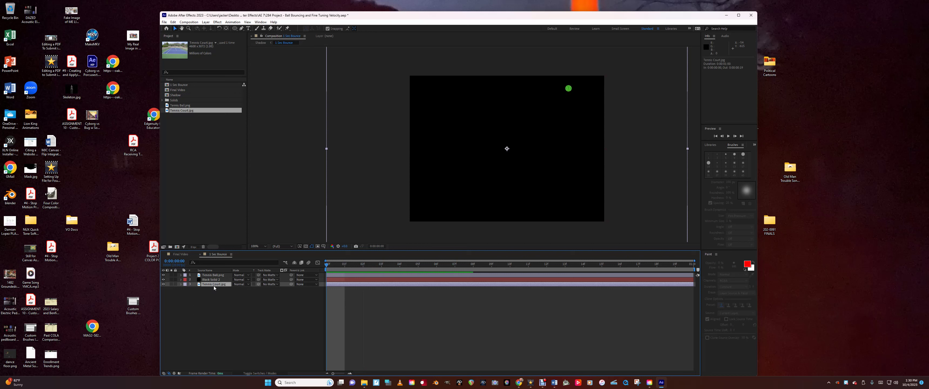
pyautogui.click(213, 280)
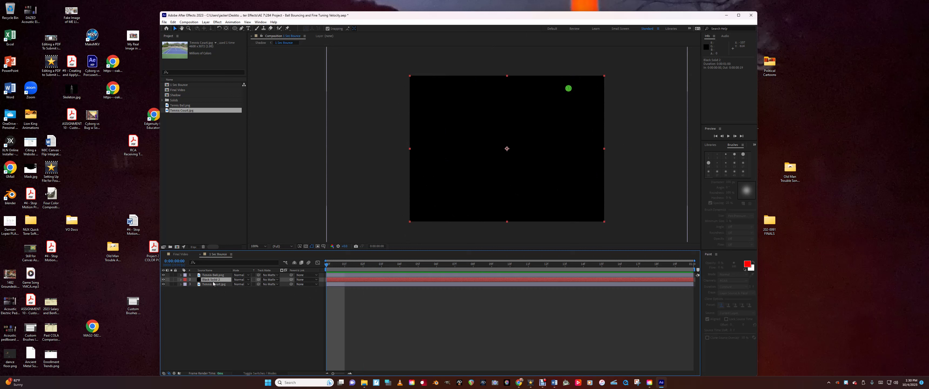
pyautogui.click(237, 32)
pyautogui.moveTo(461, 109); pyautogui.dragTo(471, 119)
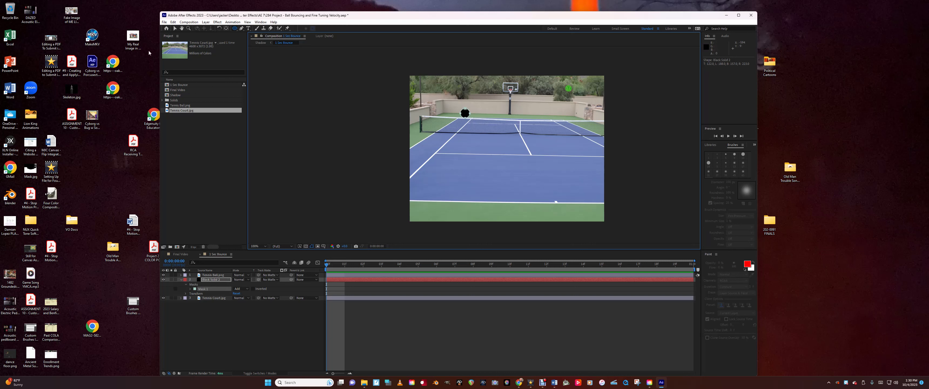
# Step: Move the masked black circle up beside the ball at the first frame to compare their sizes
pyautogui.click(175, 28)
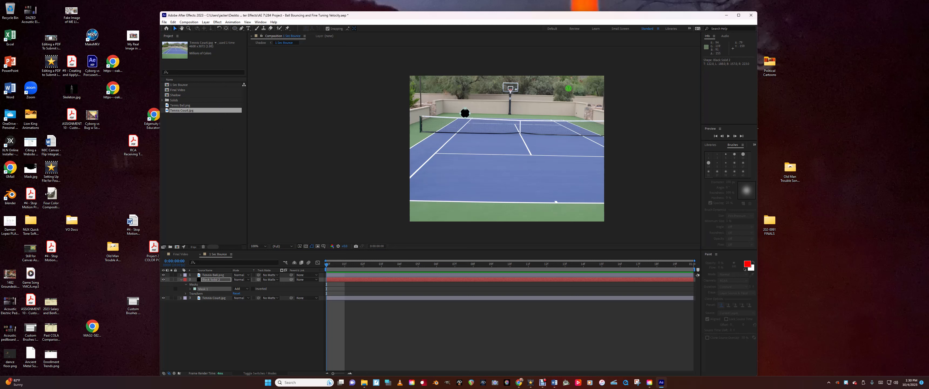
pyautogui.moveTo(466, 112); pyautogui.dragTo(474, 126)
pyautogui.moveTo(514, 162); pyautogui.dragTo(593, 129)
pyautogui.moveTo(557, 94); pyautogui.dragTo(563, 87)
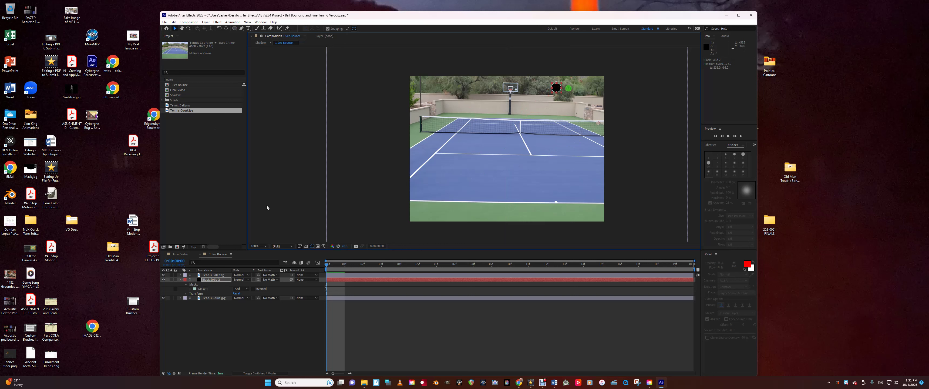
# Step: Slightly reduce the black circle's scale, centre its anchor point on it, and move the circle back beside the ball
pyautogui.click(186, 294)
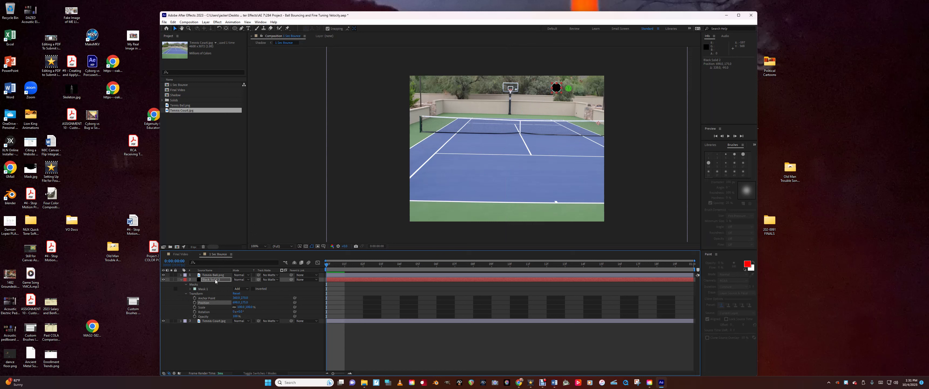
pyautogui.click(186, 285)
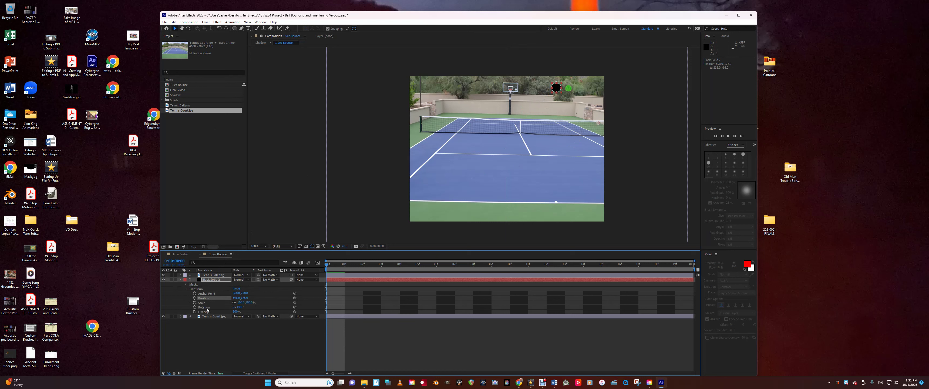
pyautogui.moveTo(239, 303); pyautogui.dragTo(239, 303)
pyautogui.moveTo(237, 293); pyautogui.dragTo(215, 293)
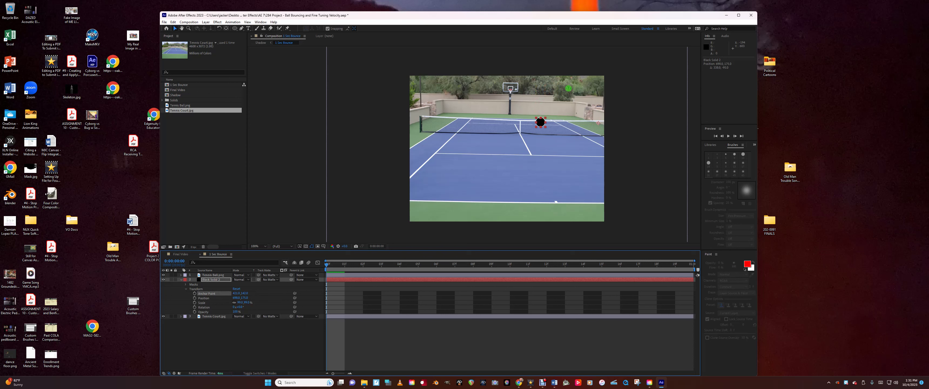
pyautogui.moveTo(235, 293); pyautogui.dragTo(183, 293)
pyautogui.click(215, 298)
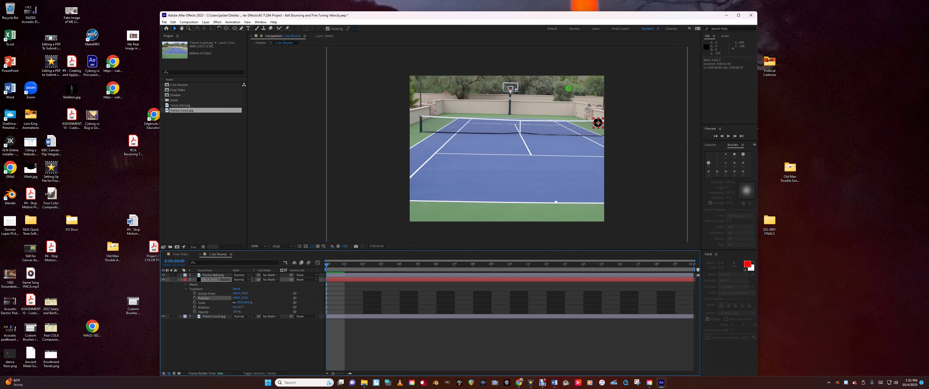
pyautogui.moveTo(597, 124); pyautogui.dragTo(555, 89)
# Step: Unlink the scale of the black circle and reduce its height to flatten it into a shadow-shaped ellipse
pyautogui.moveTo(238, 305); pyautogui.dragTo(232, 304)
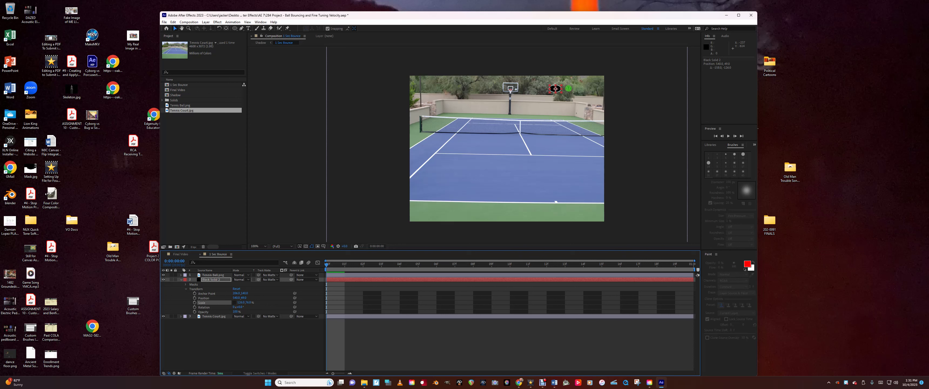
pyautogui.moveTo(241, 298); pyautogui.dragTo(242, 299)
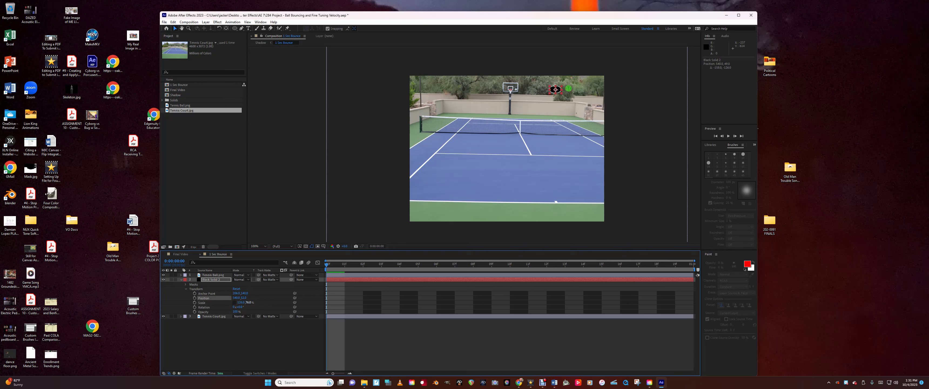
pyautogui.moveTo(248, 302); pyautogui.dragTo(246, 302)
# Step: At frame 10, move the flattened black ellipse down to the ground beneath the ball's landing point
pyautogui.moveTo(343, 267); pyautogui.dragTo(503, 291)
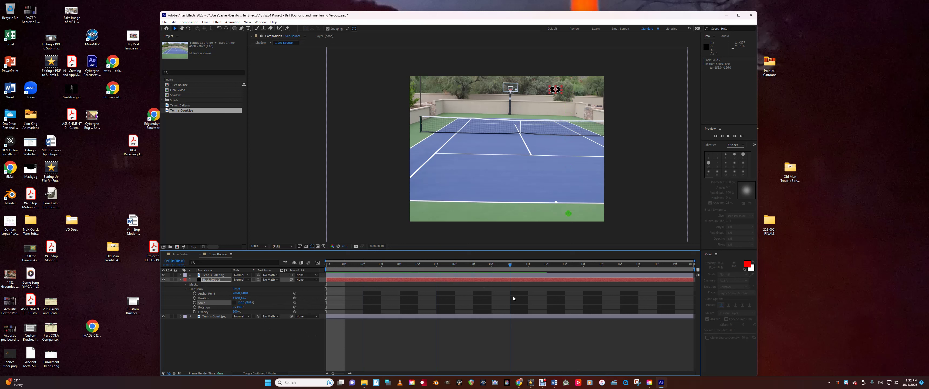
pyautogui.moveTo(556, 93); pyautogui.dragTo(540, 126)
pyautogui.hotkey('ctrl', 'z')
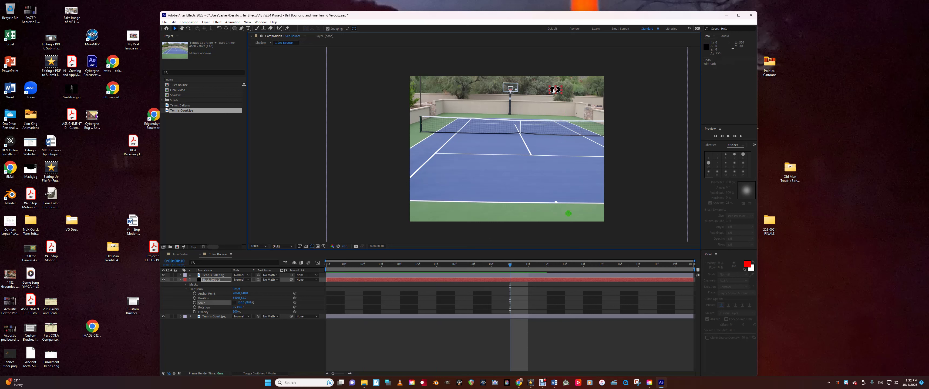
pyautogui.moveTo(555, 89); pyautogui.dragTo(562, 216)
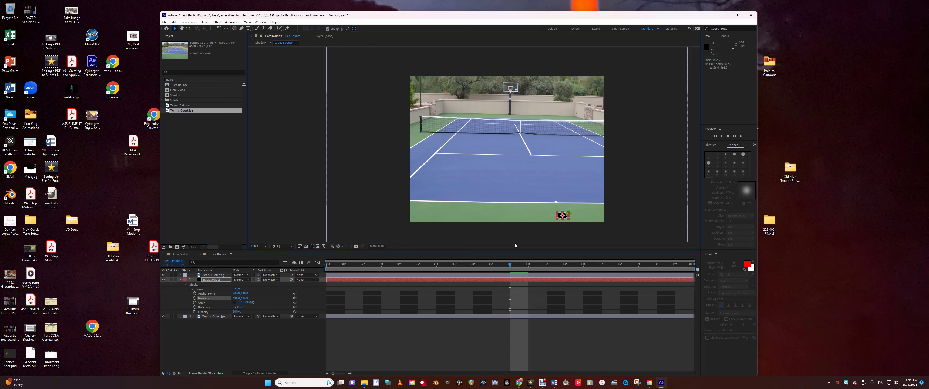
# Step: At frame 0, shift the black ellipse horizontally to the left part of the court and set a Position keyframe
pyautogui.moveTo(509, 264); pyautogui.dragTo(324, 272)
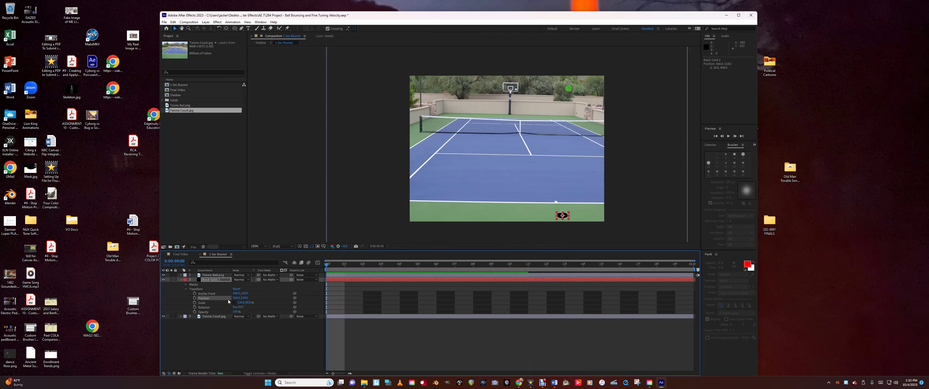
pyautogui.moveTo(236, 298); pyautogui.dragTo(170, 297)
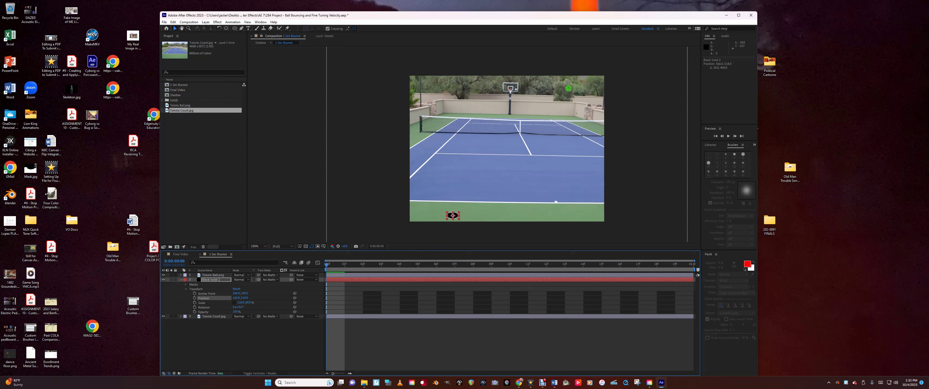
pyautogui.click(194, 298)
# Step: Rename the black solid layer as Shadow
pyautogui.click(212, 280)
pyautogui.rightClick(213, 281)
pyautogui.click(224, 279)
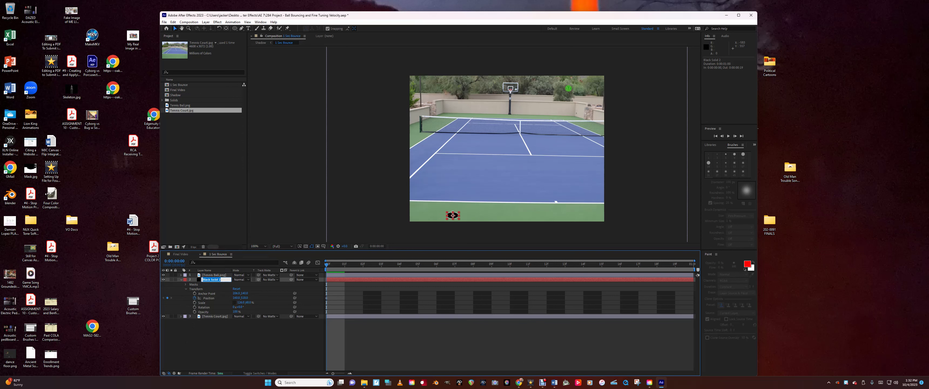
pyautogui.write('Shadow')
pyautogui.press('Return')
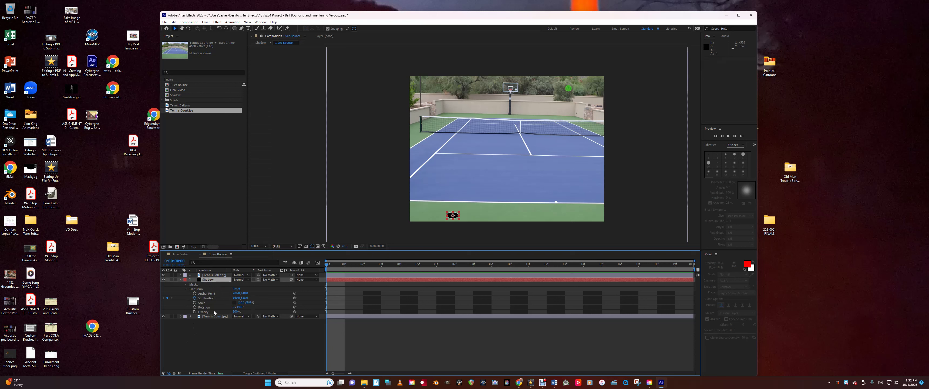
# Step: At frame 10, move the shadow horizontally to beneath the landed ball to add a second Position keyframe
pyautogui.click(327, 298)
pyautogui.click(334, 305)
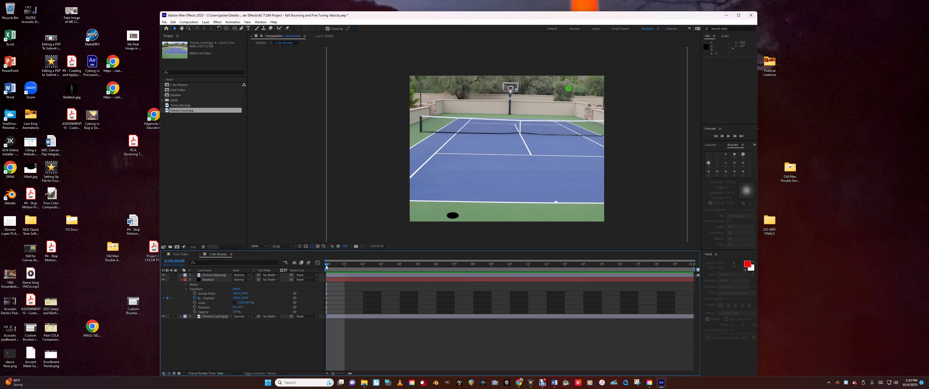
pyautogui.moveTo(341, 267); pyautogui.dragTo(511, 277)
pyautogui.click(511, 275)
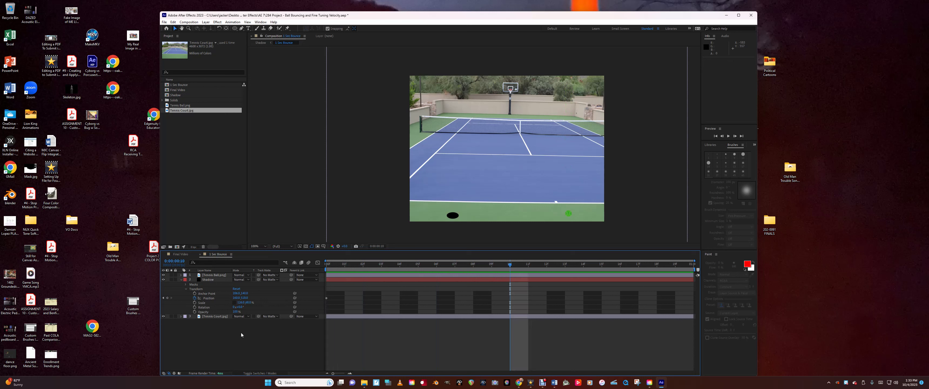
pyautogui.click(236, 298)
pyautogui.moveTo(452, 215); pyautogui.dragTo(563, 215)
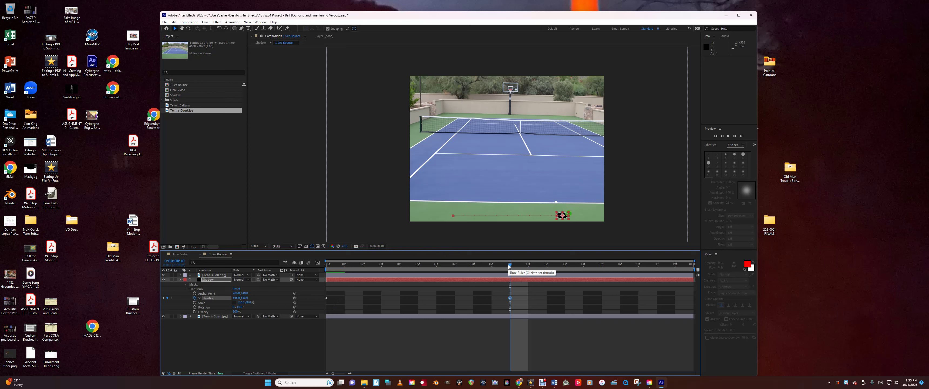
# Step: Copy the shadow's first Position keyframe to the final frame, frame 19, and preview the bounce from the start
pyautogui.press('End')
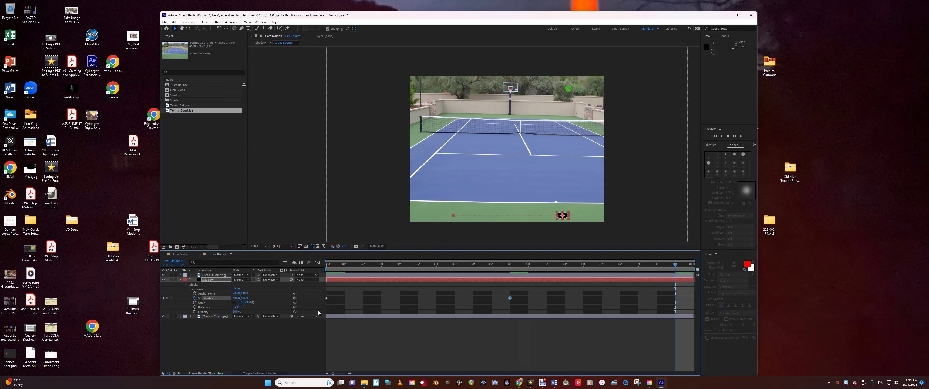
pyautogui.click(326, 299)
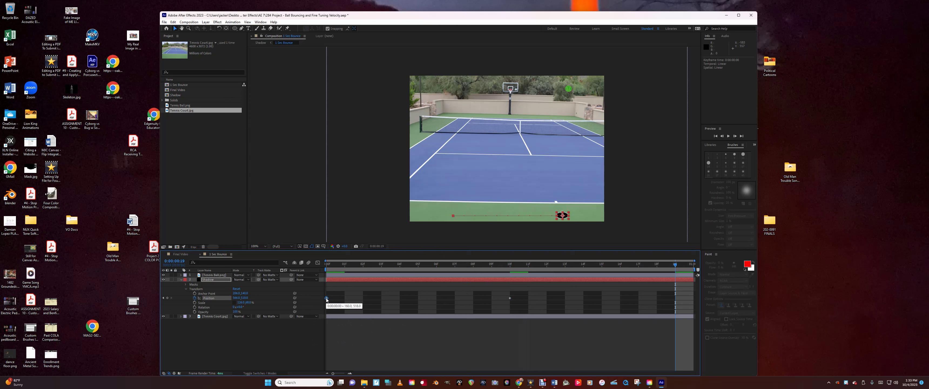
pyautogui.hotkey('ctrl', 'c')
pyautogui.hotkey('ctrl', 'v')
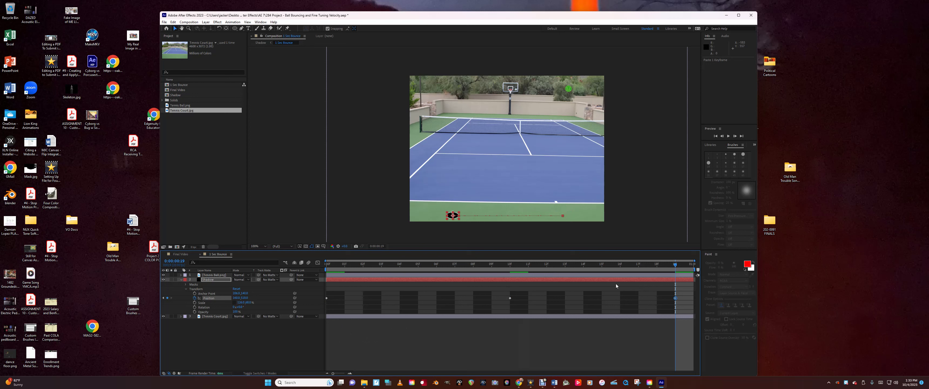
pyautogui.press('Home')
pyautogui.click(218, 276)
pyautogui.press('space')
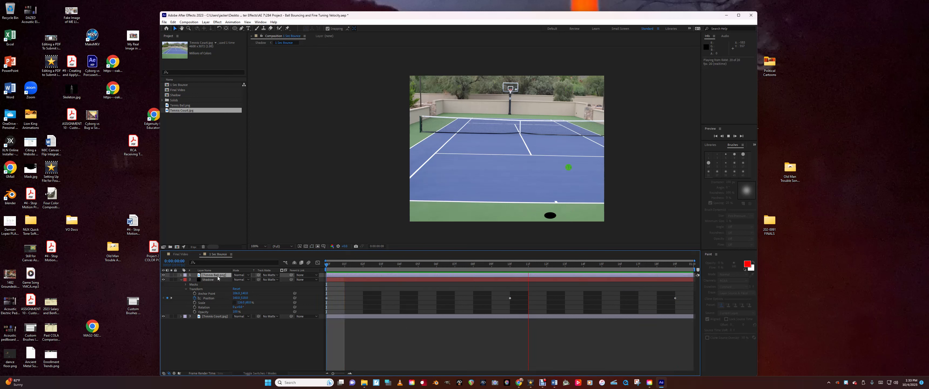
pyautogui.press('space')
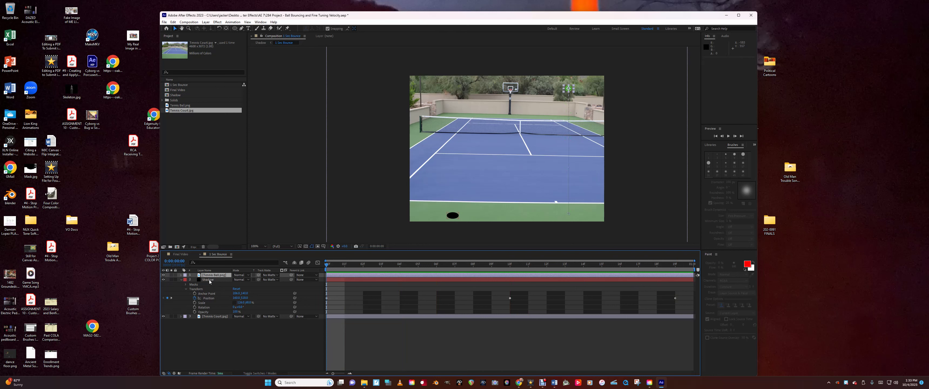
# Step: Constrain the shadow's Scale proportions, reduce its size slightly, and preview how it meets the ball
pyautogui.click(210, 280)
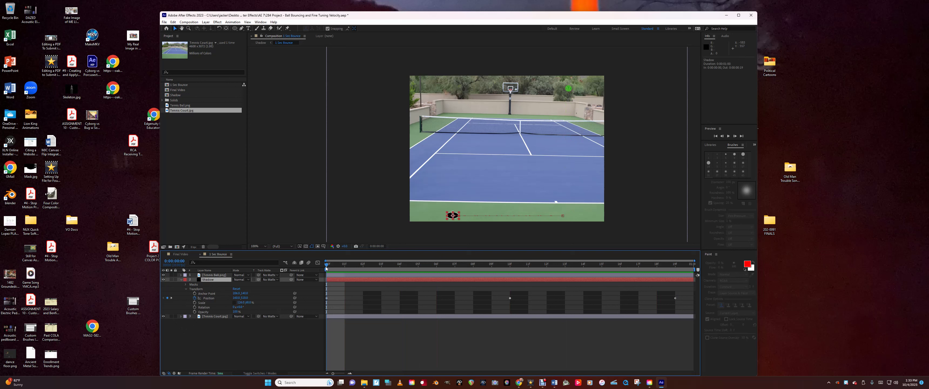
pyautogui.click(234, 303)
pyautogui.click(240, 302)
pyautogui.click(255, 309)
pyautogui.click(202, 303)
pyautogui.press('Return')
pyautogui.press('Return')
pyautogui.press('space')
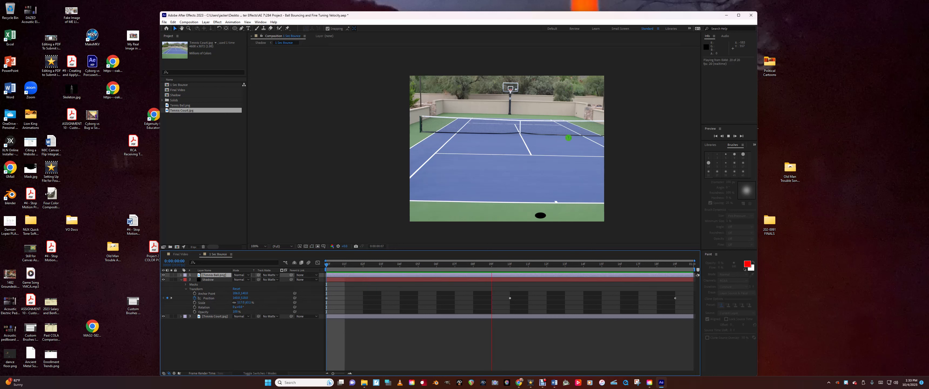
pyautogui.press('space')
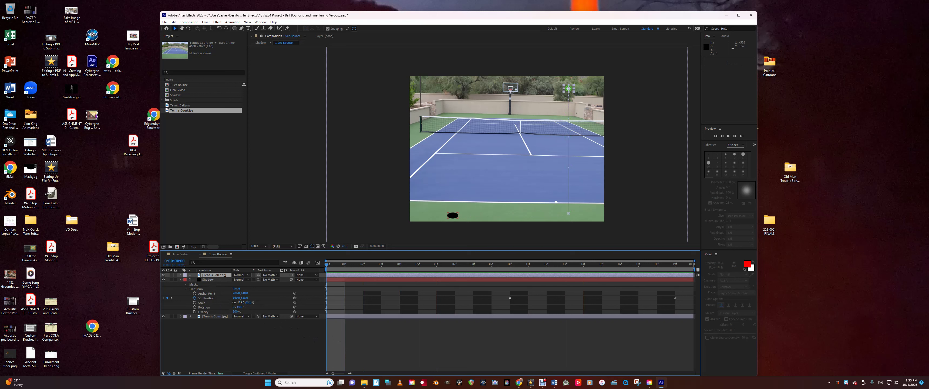
pyautogui.press('space')
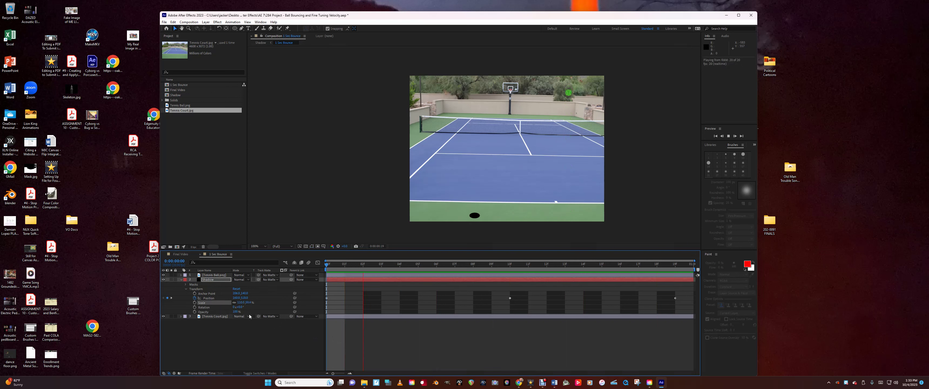
pyautogui.press('space')
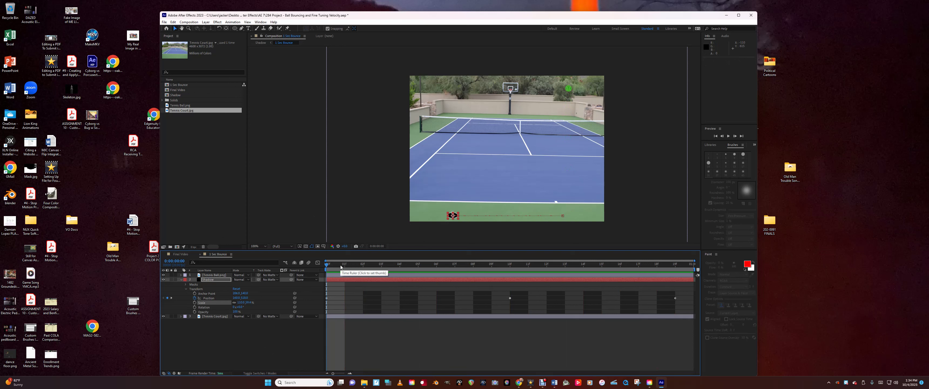
# Step: Lower the shadow's Opacity until it is semi-transparent, fine-tuning it between previews of the bounce
pyautogui.click(206, 312)
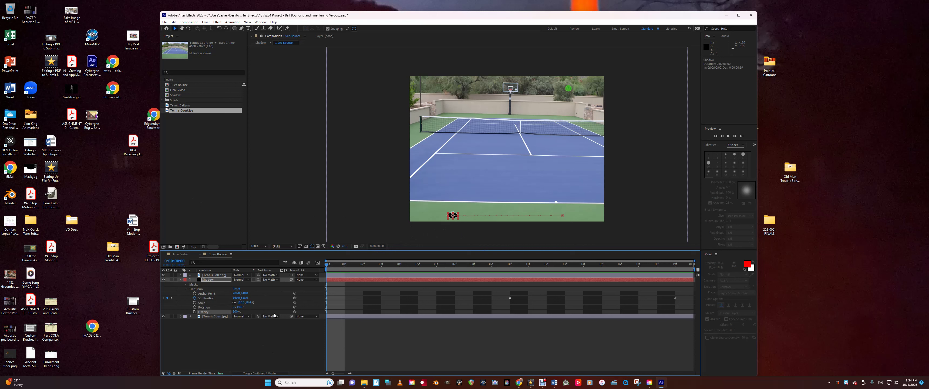
pyautogui.click(235, 312)
pyautogui.write('64')
pyautogui.press('Return')
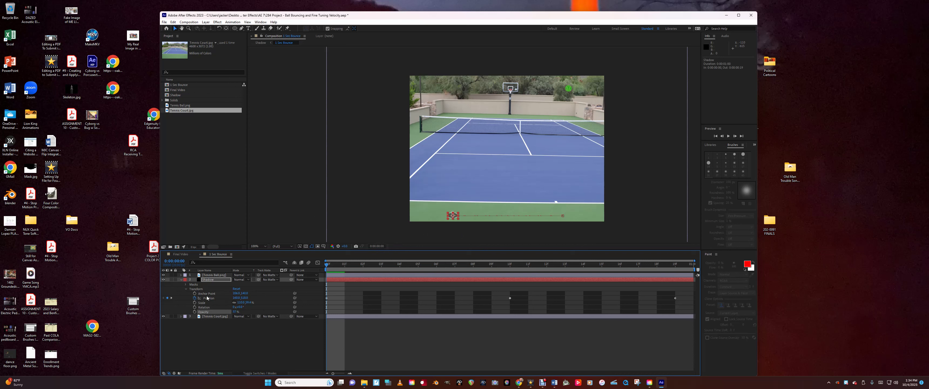
pyautogui.click(214, 276)
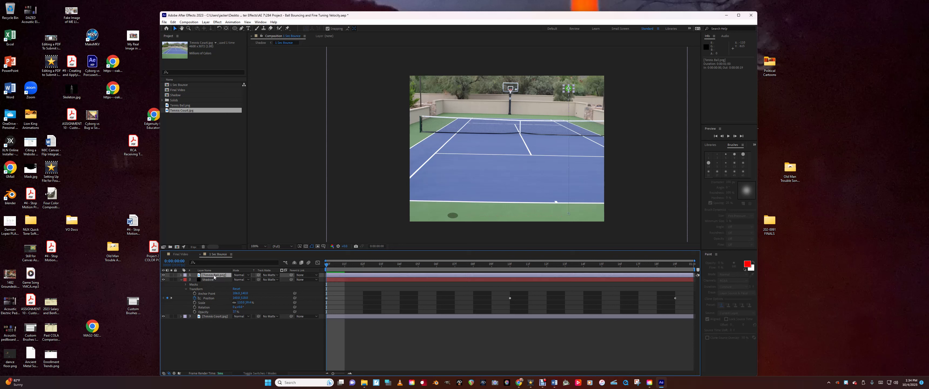
pyautogui.press('space')
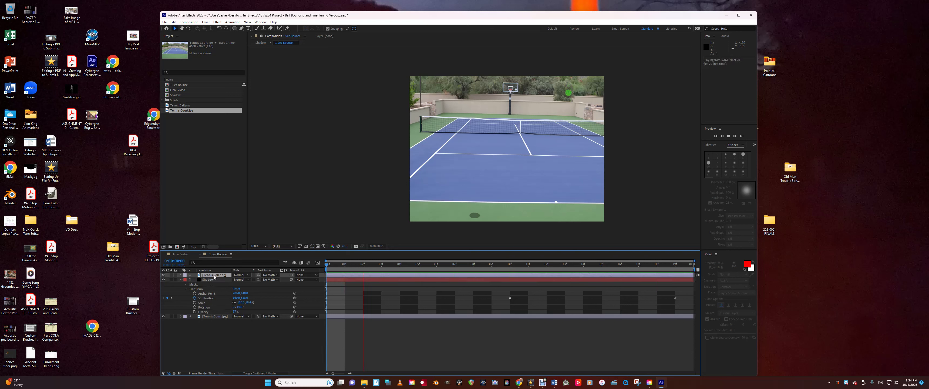
pyautogui.press('space')
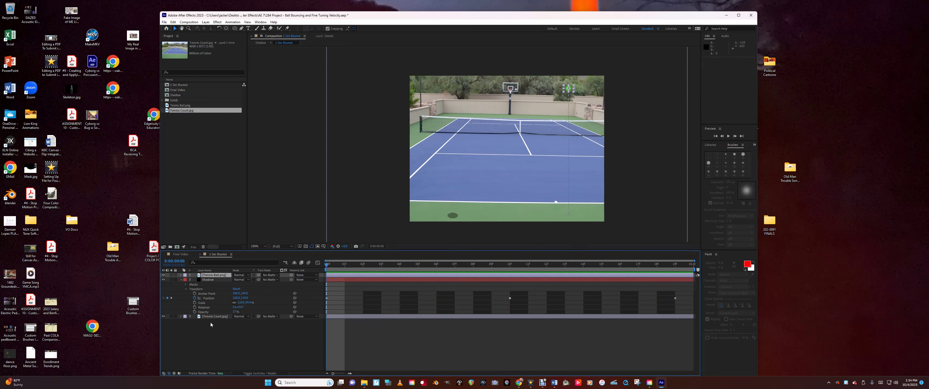
pyautogui.click(209, 312)
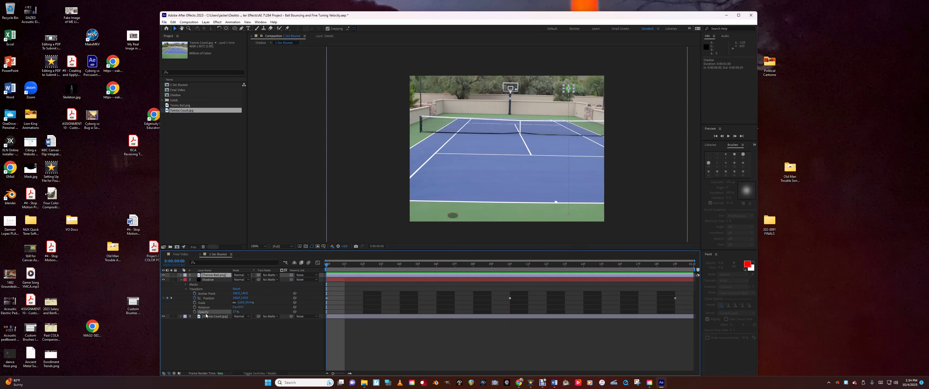
pyautogui.moveTo(235, 312); pyautogui.dragTo(238, 312)
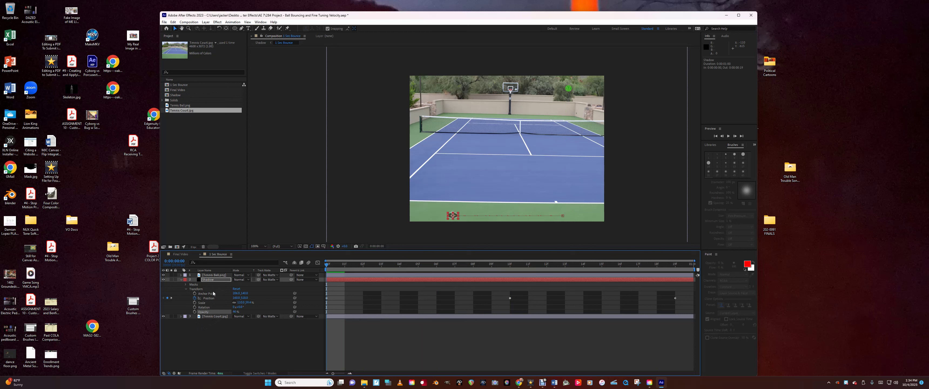
pyautogui.press('space')
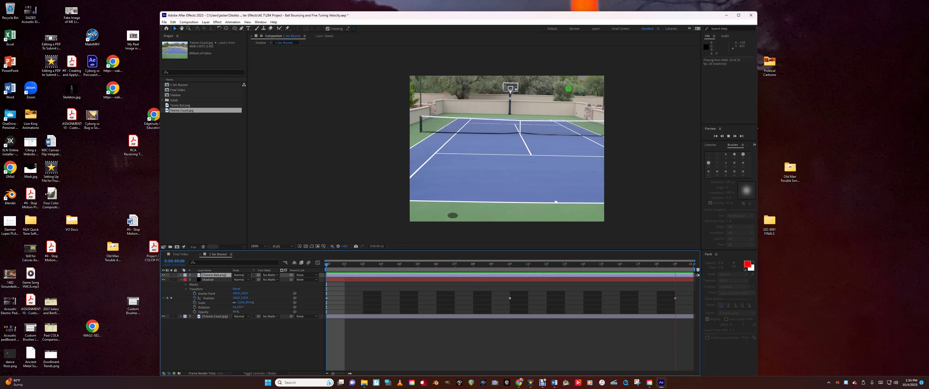
pyautogui.press('space')
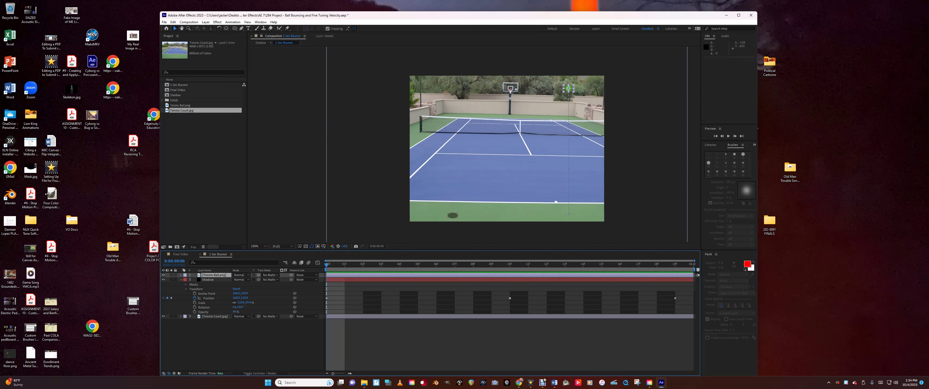
# Step: Display the shadow's Position keyframes in the Graph Editor as an editable speed graph
pyautogui.click(210, 279)
pyautogui.click(181, 280)
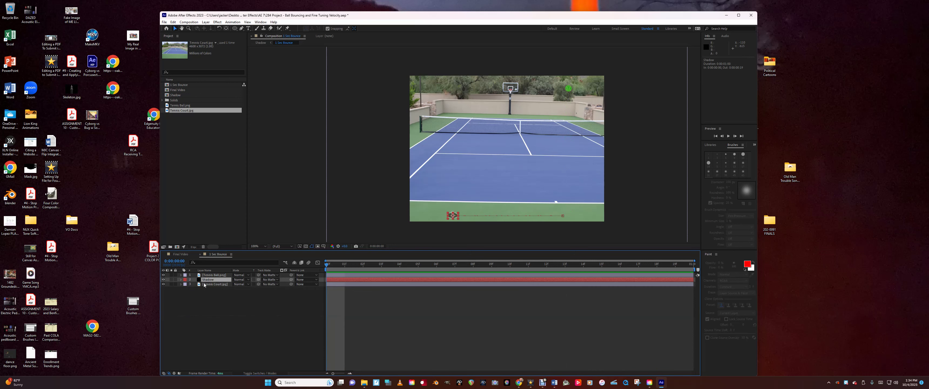
pyautogui.click(181, 280)
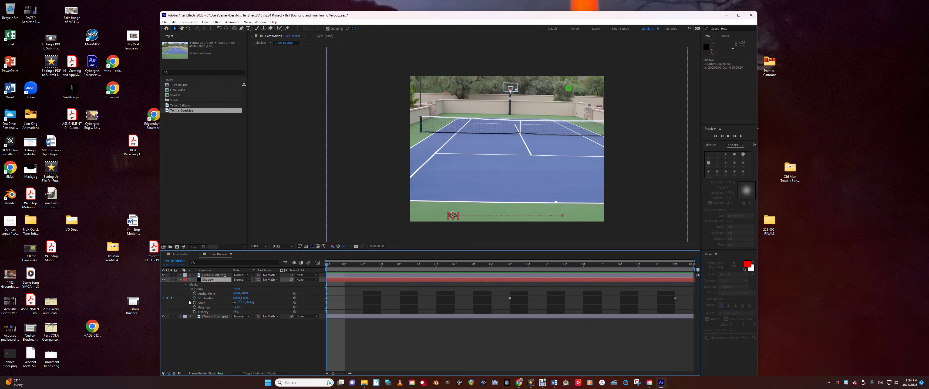
pyautogui.click(208, 298)
pyautogui.click(335, 313)
pyautogui.click(227, 297)
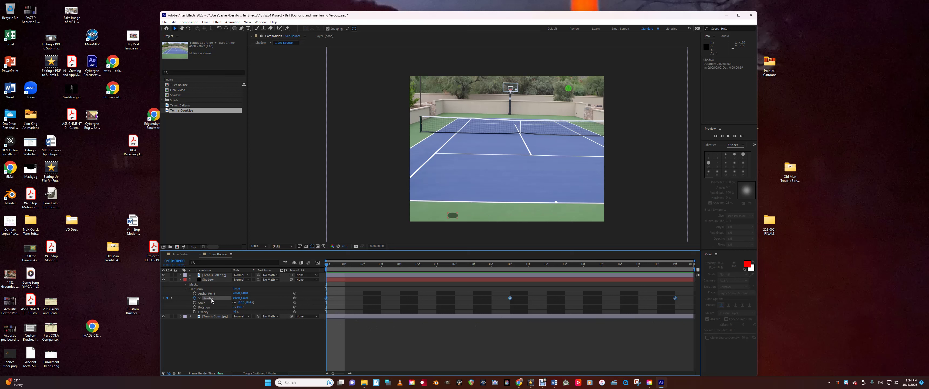
pyautogui.click(318, 263)
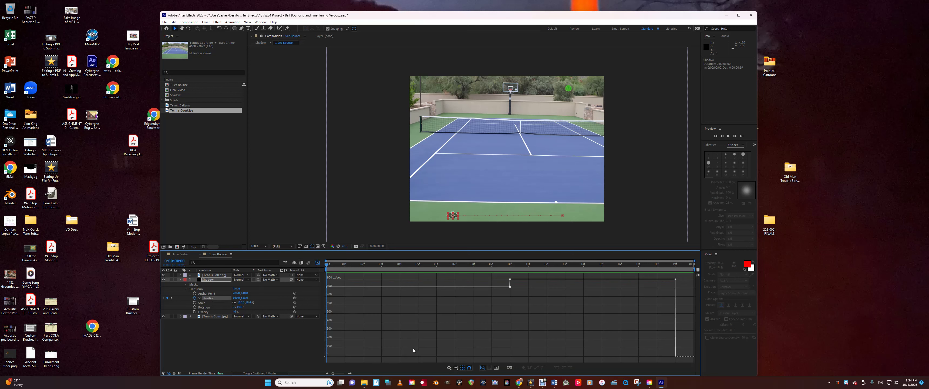
pyautogui.click(463, 368)
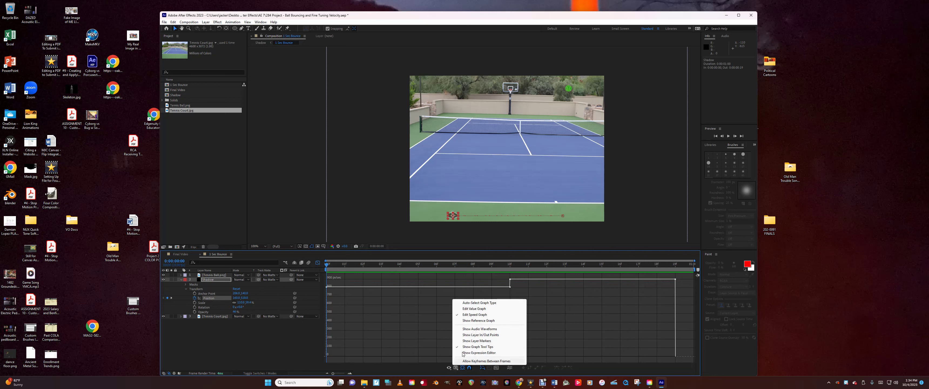
pyautogui.click(478, 315)
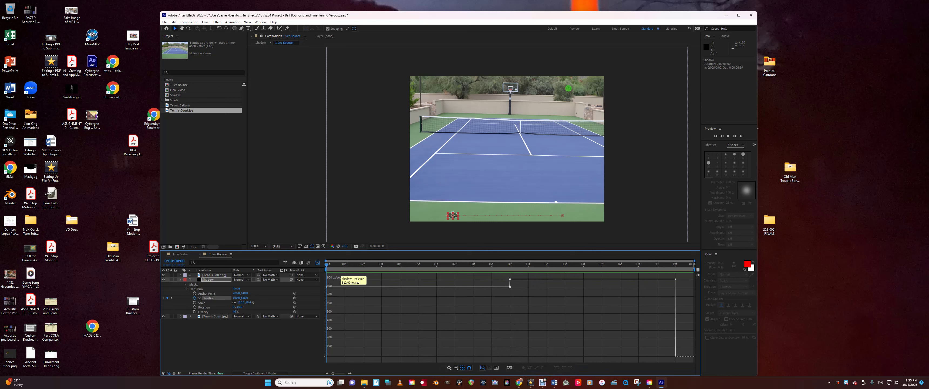
# Step: Smooth the shadow's Position keyframes with Auto Bezier and pull their speeds down to zero in the speed graph
pyautogui.click(335, 286)
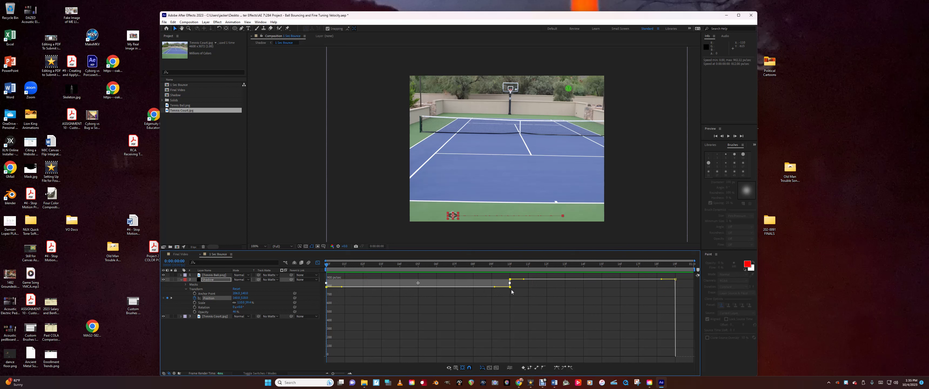
pyautogui.click(543, 369)
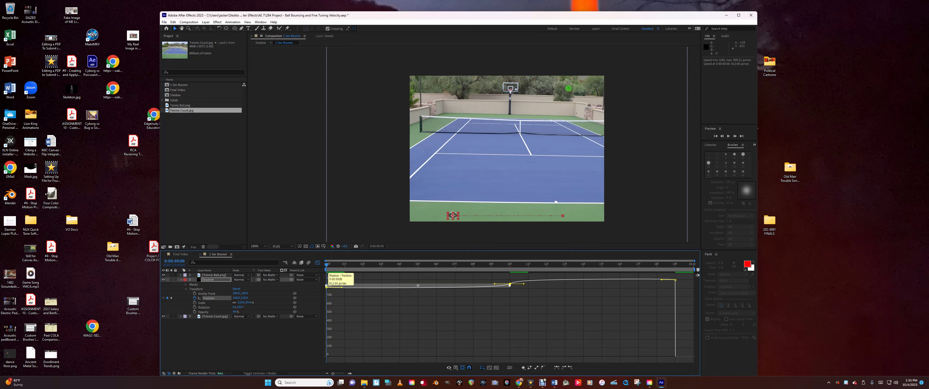
pyautogui.moveTo(327, 286); pyautogui.dragTo(332, 362)
pyautogui.moveTo(674, 291); pyautogui.dragTo(682, 358)
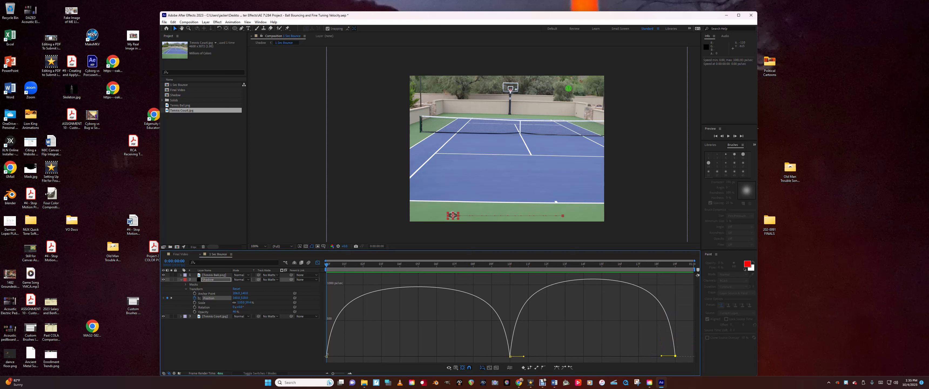
# Step: Extend the influence handles of the last and first keyframes toward the middle keyframe in the shadow's speed graph
pyautogui.moveTo(661, 356); pyautogui.dragTo(587, 370)
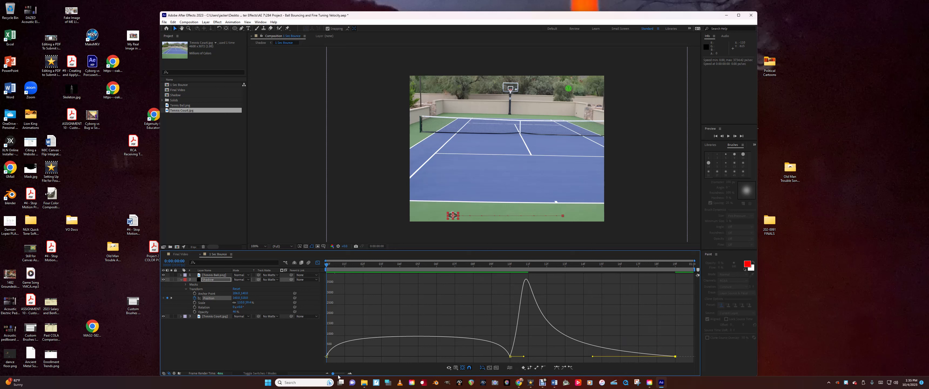
pyautogui.click(327, 357)
pyautogui.moveTo(342, 356); pyautogui.dragTo(439, 362)
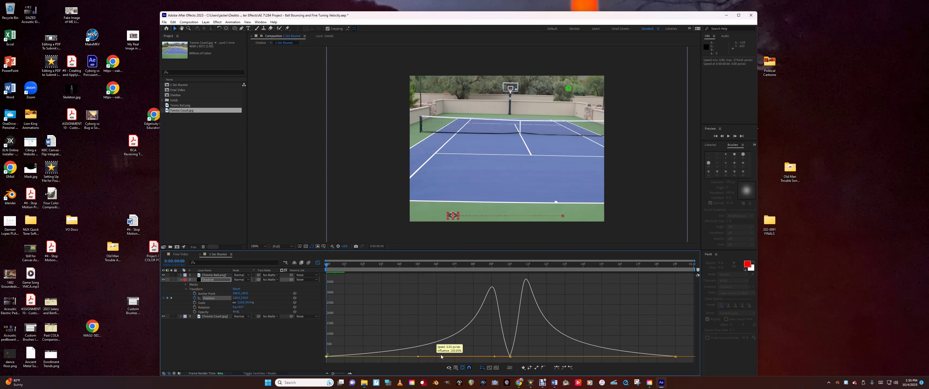
# Step: Raise the middle keyframe's speed and adjust the handles to form a single smooth peak at frame 10, and preview the bounce
pyautogui.moveTo(510, 357); pyautogui.dragTo(504, 276)
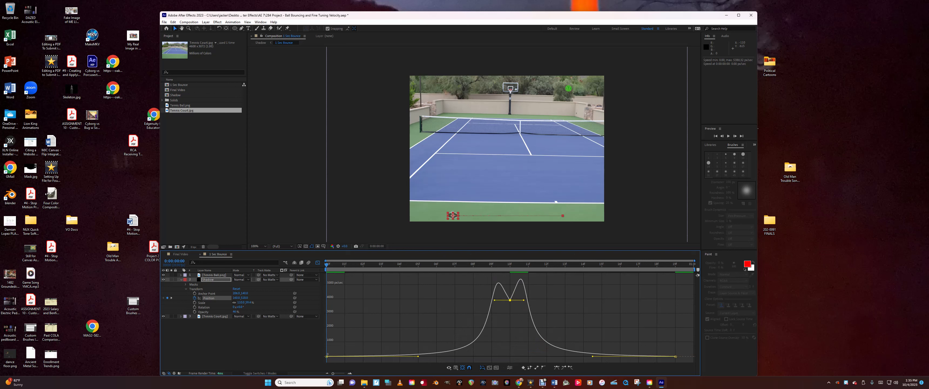
pyautogui.moveTo(593, 357); pyautogui.dragTo(606, 355)
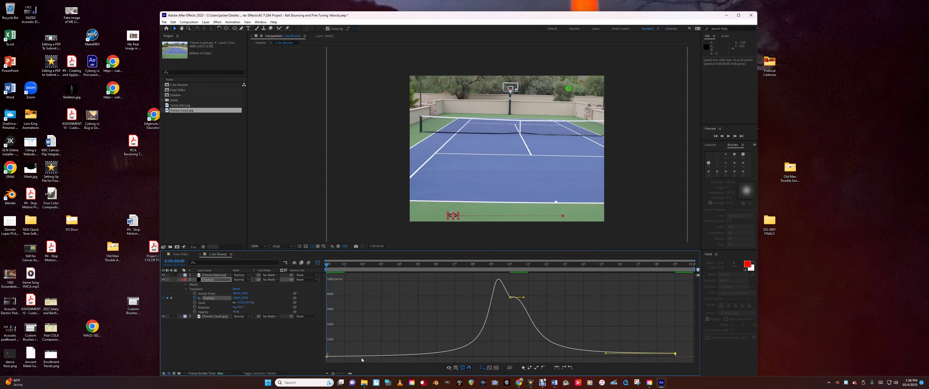
pyautogui.click(327, 356)
pyautogui.moveTo(418, 356); pyautogui.dragTo(401, 359)
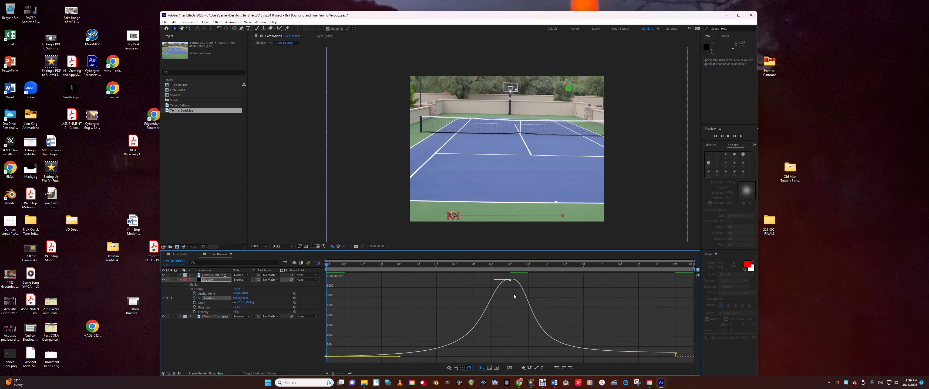
pyautogui.moveTo(495, 280)
pyautogui.mouseDown()
pyautogui.moveTo(484, 279)
pyautogui.moveTo(529, 279)
pyautogui.moveTo(511, 277)
pyautogui.mouseUp()
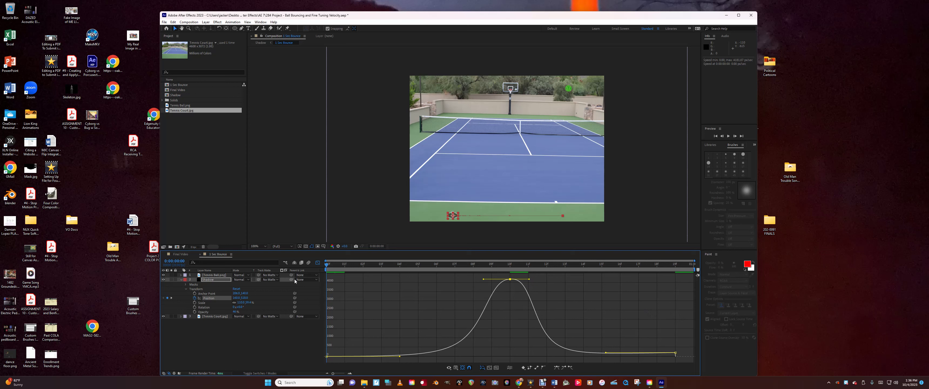
pyautogui.click(220, 275)
pyautogui.press('space')
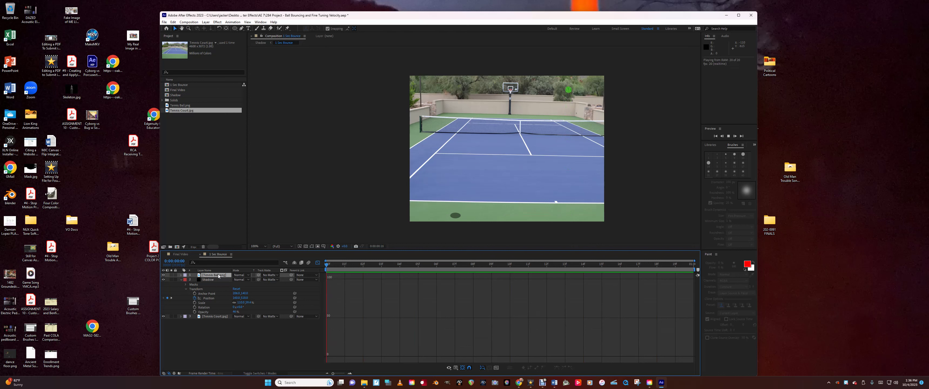
# Step: Redisplay the shadow's Position speed graph and lengthen the middle keyframe's outgoing influence handle to broaden the far side of the peak
pyautogui.press('space')
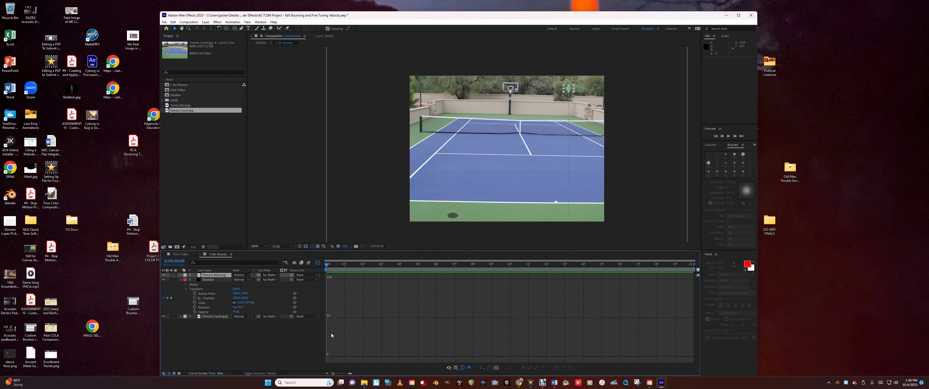
pyautogui.click(210, 280)
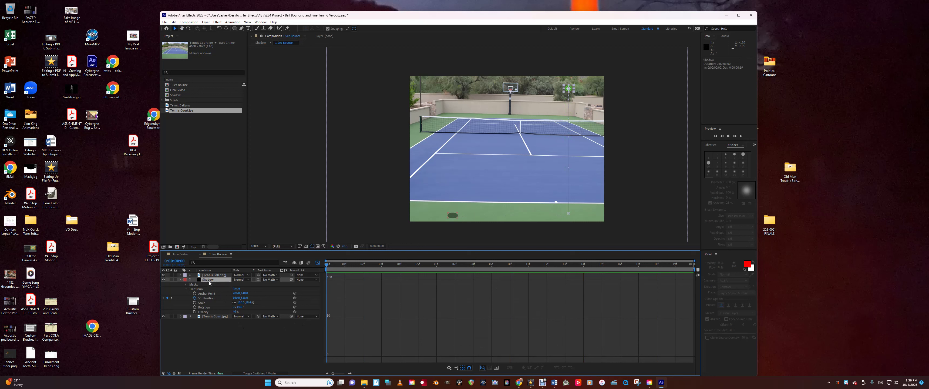
pyautogui.click(210, 299)
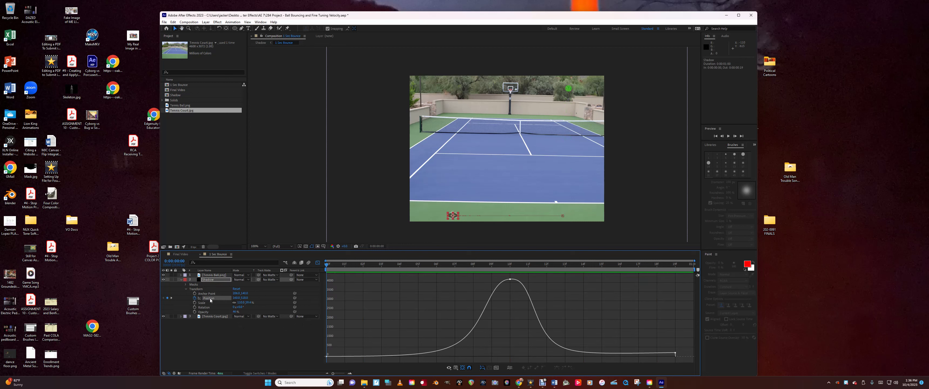
pyautogui.click(510, 280)
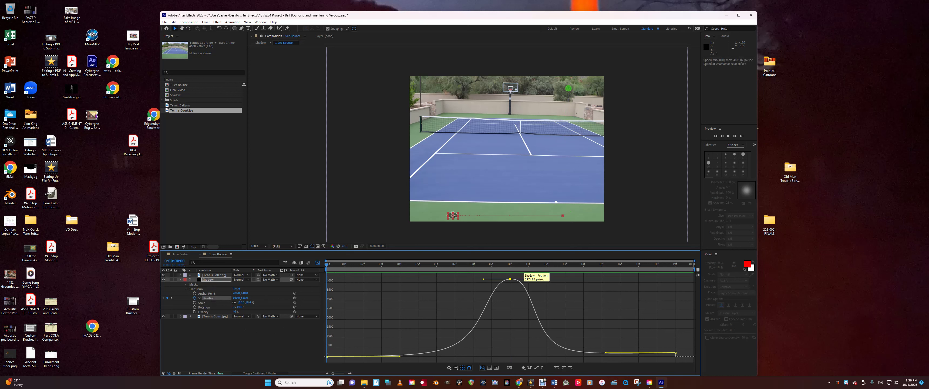
pyautogui.moveTo(510, 279); pyautogui.dragTo(535, 280)
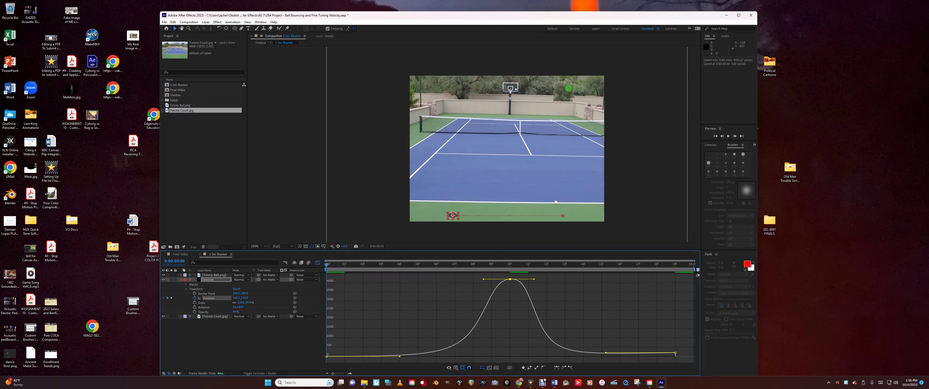
pyautogui.moveTo(534, 279); pyautogui.dragTo(547, 279)
pyautogui.moveTo(606, 352); pyautogui.dragTo(604, 352)
pyautogui.click(511, 281)
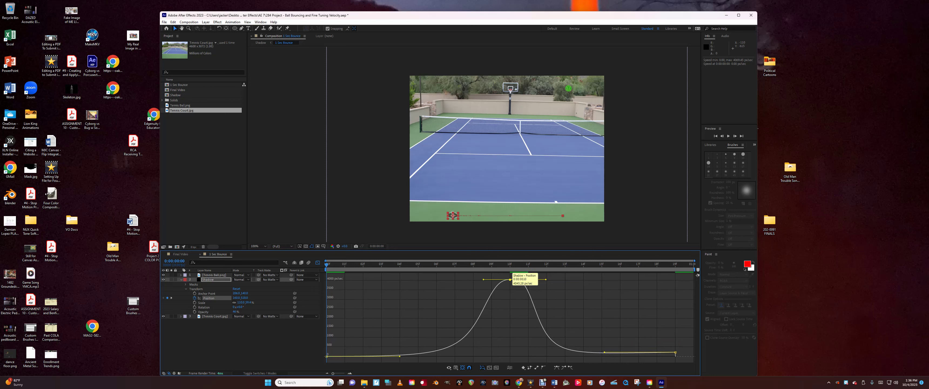
# Step: Lengthen the middle keyframe's incoming handle and extend the first and last keyframes' handles further toward the peak in the shadow's speed graph
pyautogui.moveTo(483, 279); pyautogui.dragTo(510, 276)
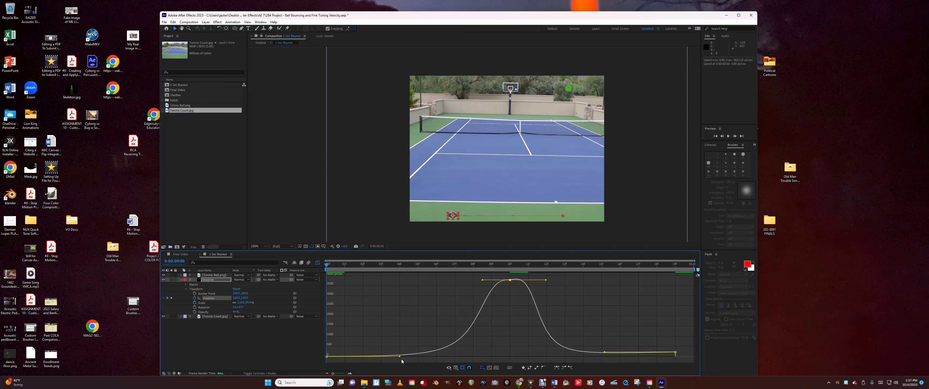
pyautogui.moveTo(400, 357); pyautogui.dragTo(410, 360)
pyautogui.moveTo(482, 283); pyautogui.dragTo(474, 284)
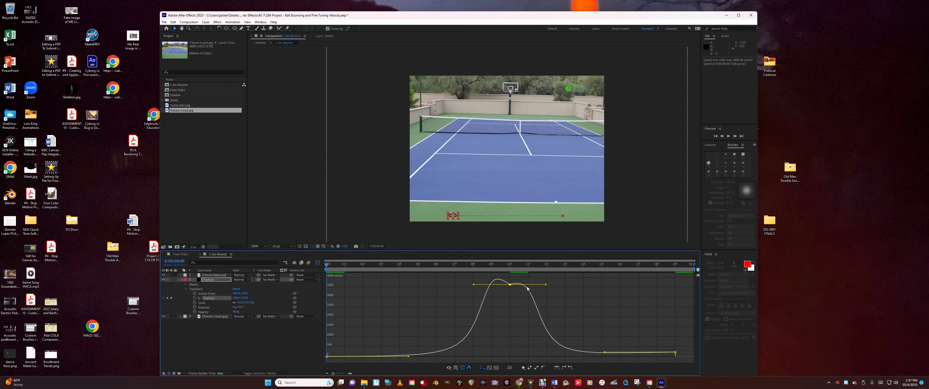
pyautogui.moveTo(546, 285); pyautogui.dragTo(546, 284)
pyautogui.moveTo(604, 352)
pyautogui.mouseDown()
pyautogui.moveTo(612, 352)
pyautogui.moveTo(596, 350)
pyautogui.mouseUp()
pyautogui.moveTo(510, 287); pyautogui.dragTo(510, 283)
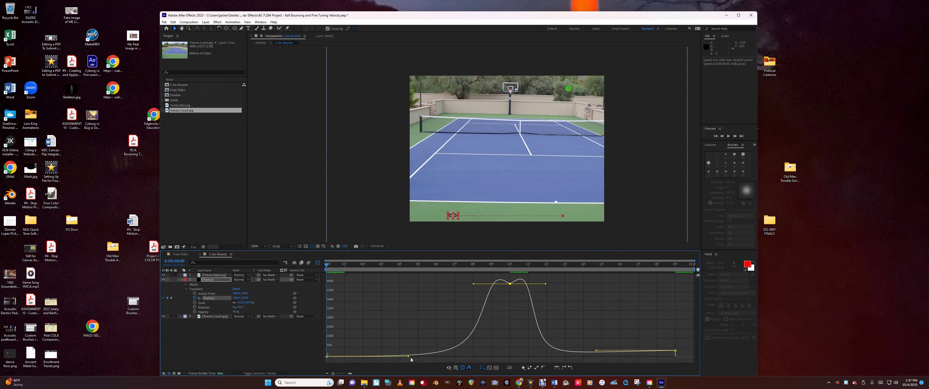
# Step: Fine-tune the middle keyframe's speed to about 4000 px/sec and slightly shorten the last keyframe's handle
pyautogui.moveTo(408, 357); pyautogui.dragTo(410, 357)
pyautogui.moveTo(510, 284)
pyautogui.mouseDown()
pyautogui.moveTo(512, 270)
pyautogui.moveTo(511, 282)
pyautogui.mouseUp()
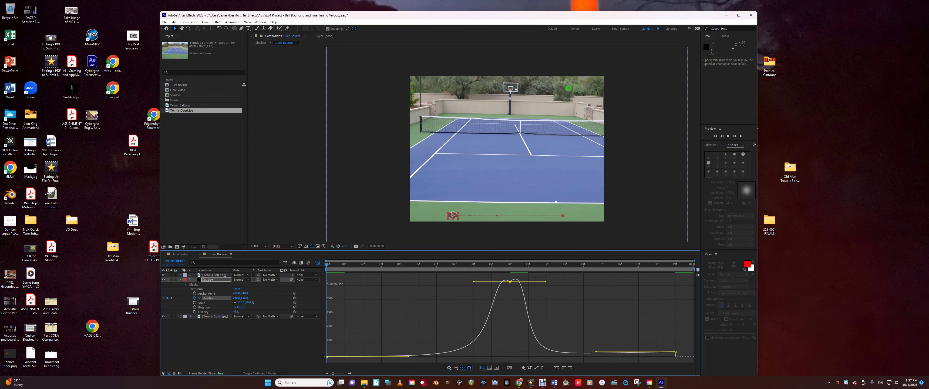
pyautogui.moveTo(510, 282); pyautogui.dragTo(513, 301)
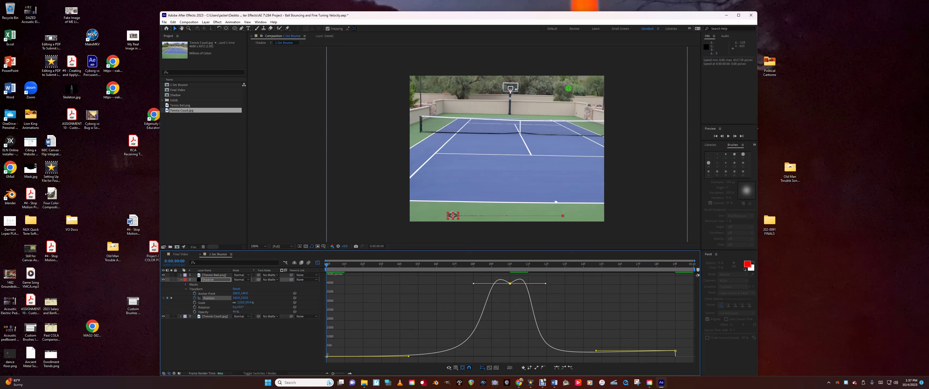
pyautogui.moveTo(599, 352); pyautogui.dragTo(598, 350)
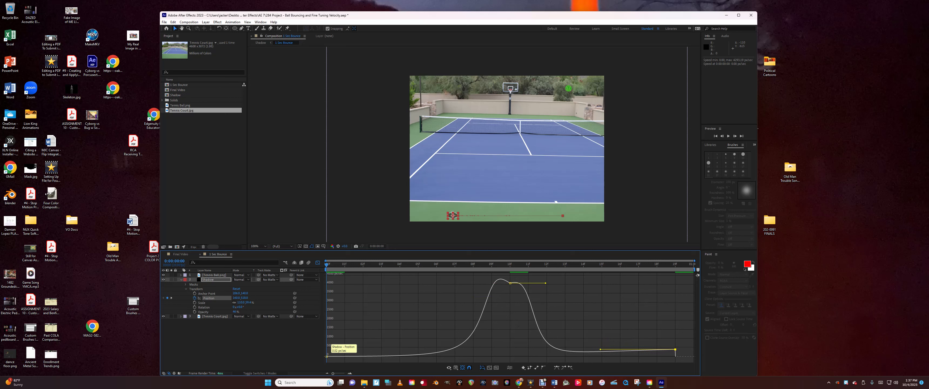
# Step: Shorten the first and last keyframes' handles and the middle keyframe's incoming handle to smooth the peak, and preview the bounce
pyautogui.click(327, 356)
pyautogui.moveTo(408, 356)
pyautogui.mouseDown()
pyautogui.moveTo(395, 359)
pyautogui.moveTo(403, 358)
pyautogui.mouseUp()
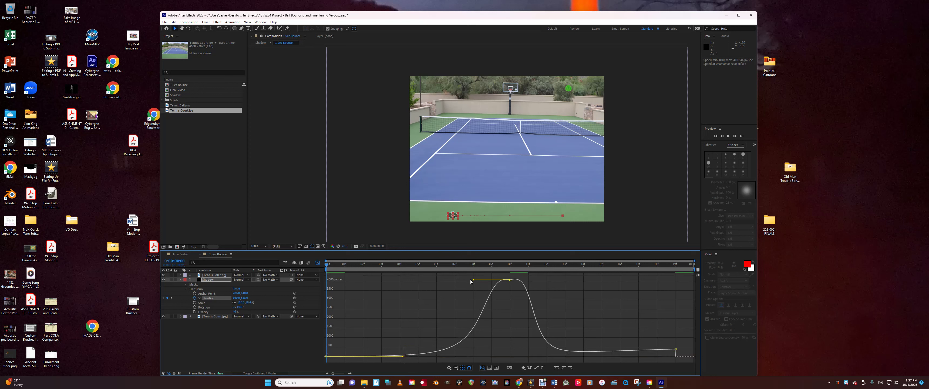
pyautogui.moveTo(473, 280); pyautogui.dragTo(483, 290)
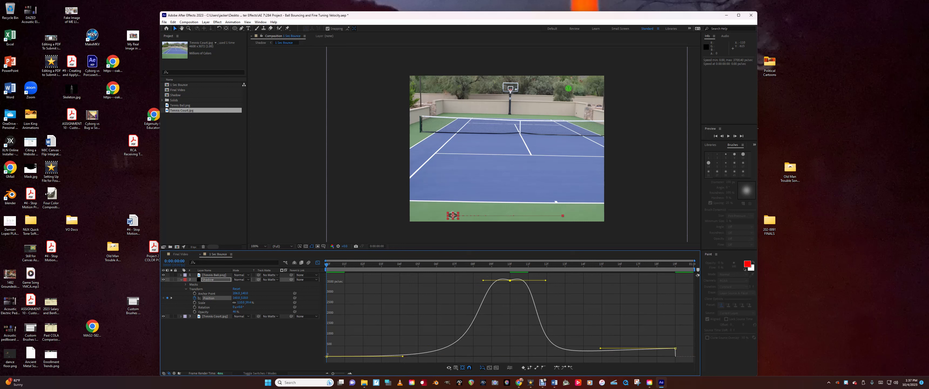
pyautogui.moveTo(600, 348); pyautogui.dragTo(604, 348)
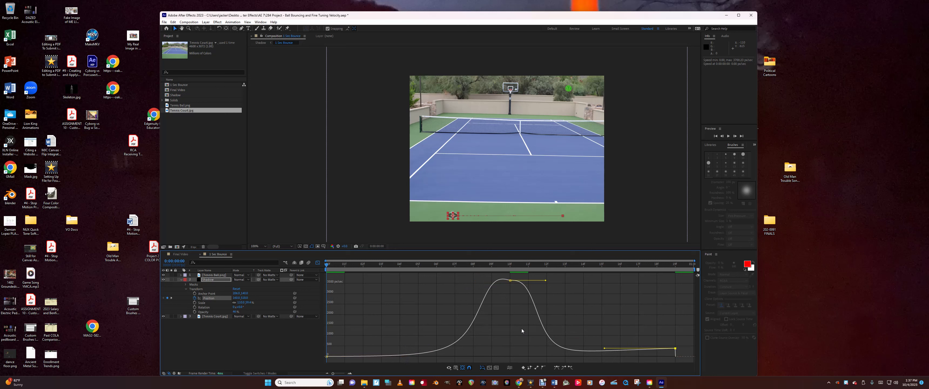
pyautogui.moveTo(326, 359); pyautogui.dragTo(400, 360)
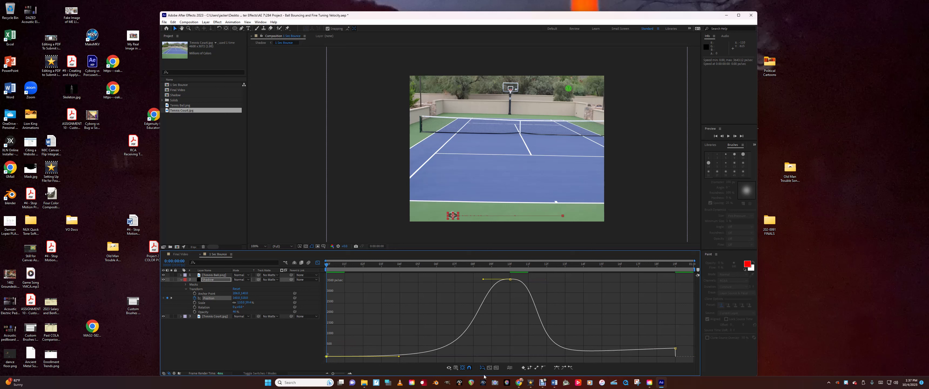
pyautogui.press('space')
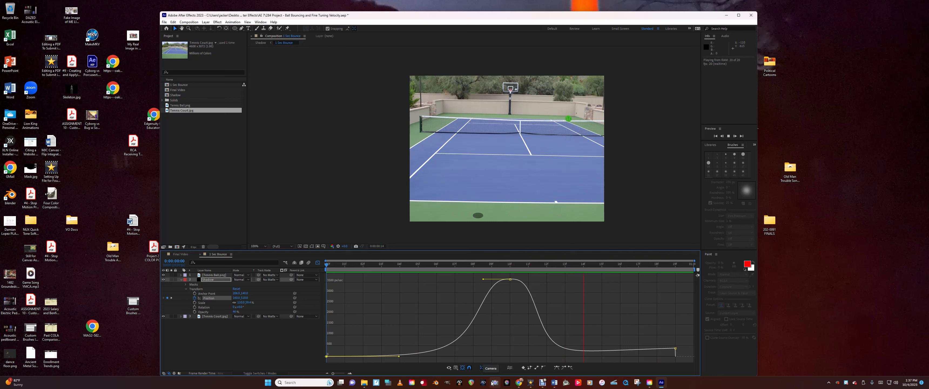
pyautogui.press('space')
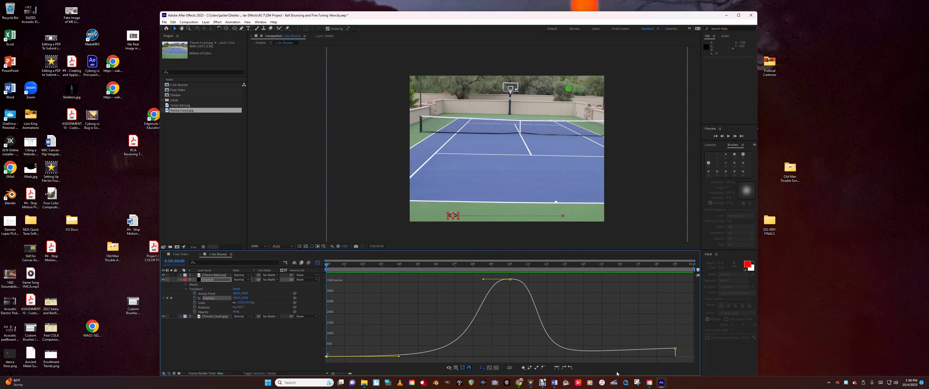
# Step: Pull the last keyframe's speed down to zero and slightly shorten the middle keyframe's handles to even out the peak
pyautogui.moveTo(667, 350)
pyautogui.click(676, 348)
pyautogui.moveTo(675, 348); pyautogui.dragTo(676, 359)
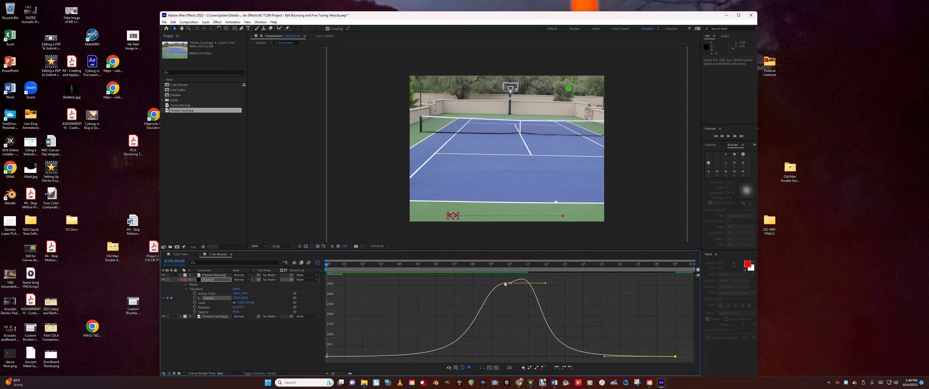
pyautogui.moveTo(546, 283); pyautogui.dragTo(543, 283)
pyautogui.moveTo(483, 282); pyautogui.dragTo(484, 283)
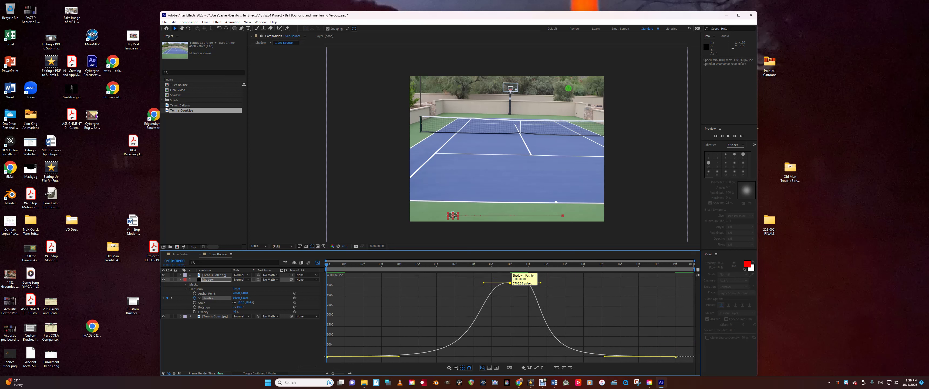
# Step: Extend the first keyframe's handle, raise the middle keyframe's speed to about 4100 px/sec, and dismiss its Keyframe Velocity settings without changes
pyautogui.moveTo(399, 356); pyautogui.dragTo(408, 357)
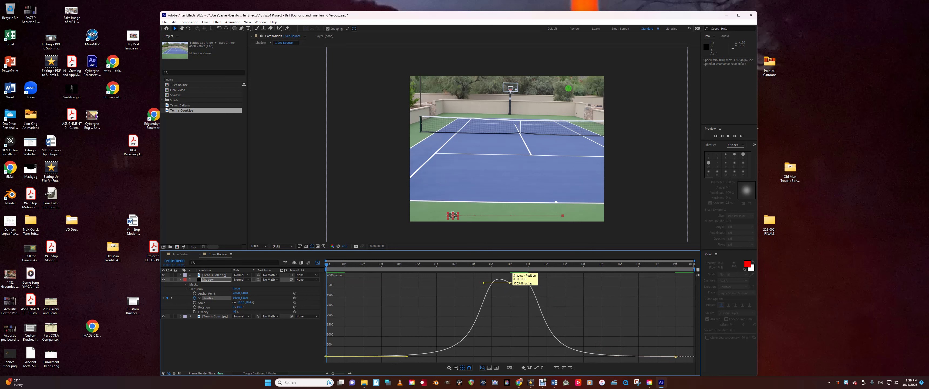
pyautogui.moveTo(511, 284); pyautogui.dragTo(511, 275)
pyautogui.moveTo(604, 357); pyautogui.dragTo(607, 358)
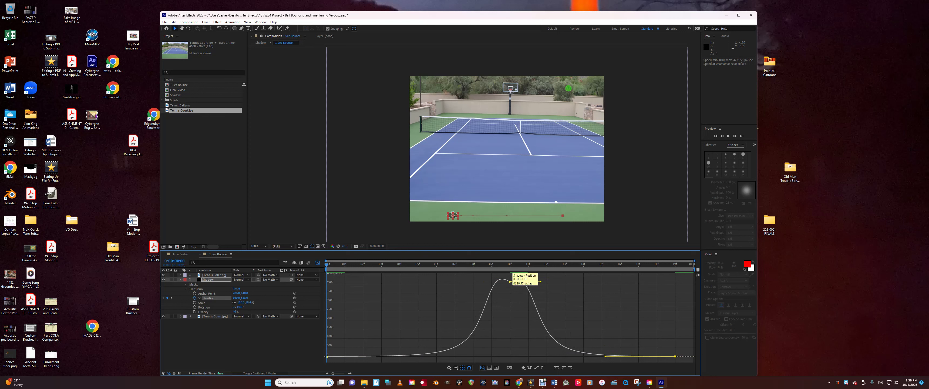
pyautogui.doubleClick(510, 282)
pyautogui.click(606, 219)
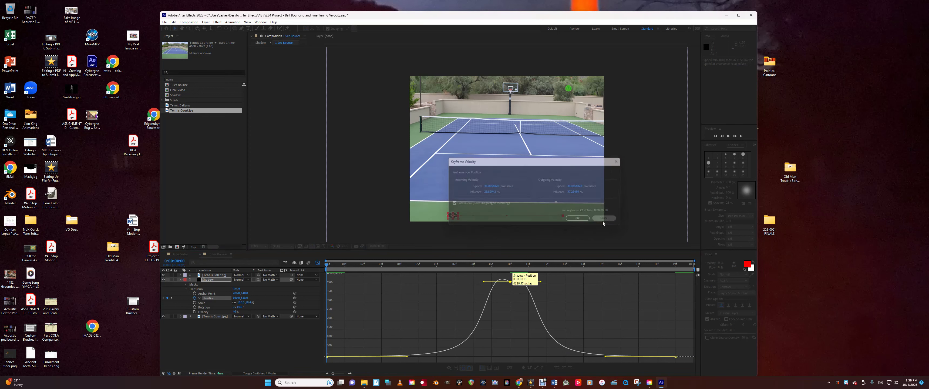
# Step: Lower the middle keyframe's speed and shorten the first and last keyframes' handles to merge the twin humps, and preview the animation
pyautogui.moveTo(484, 281); pyautogui.dragTo(485, 284)
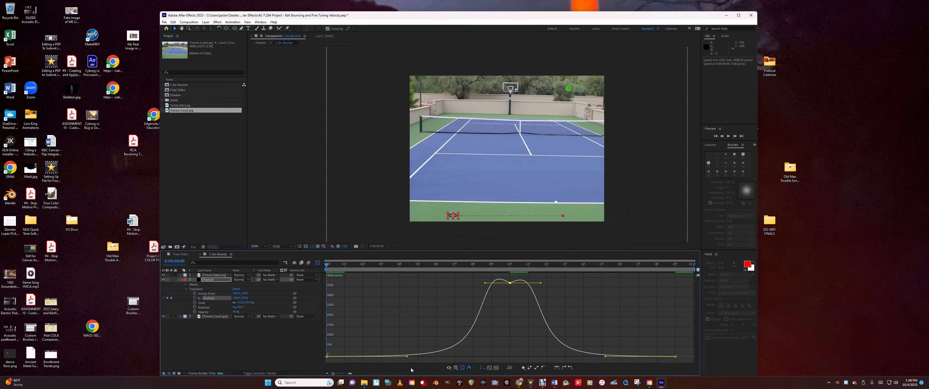
pyautogui.moveTo(407, 357); pyautogui.dragTo(402, 357)
pyautogui.click(676, 356)
pyautogui.moveTo(605, 356); pyautogui.dragTo(612, 359)
pyautogui.press('space')
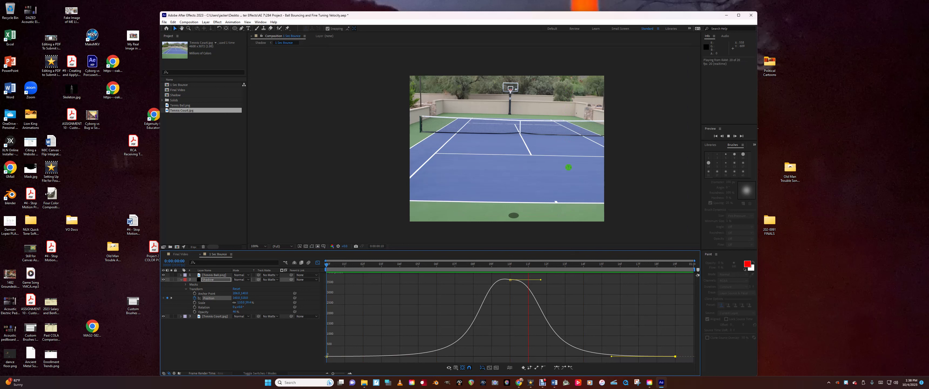
pyautogui.press('space')
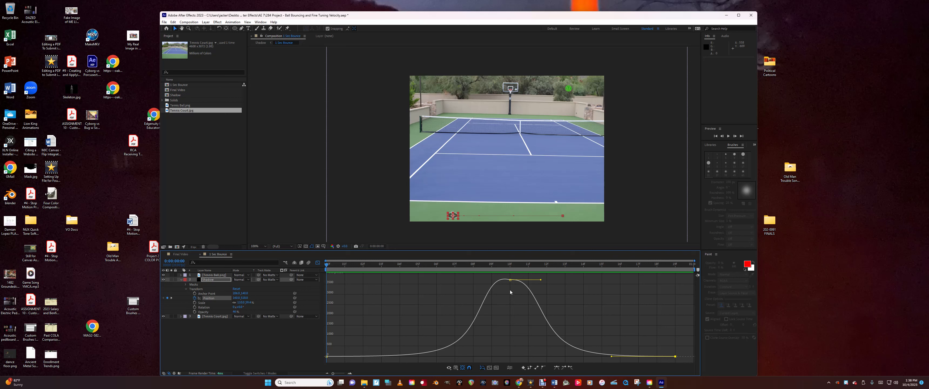
# Step: Shorten the first keyframe's handle for a more gradual rise to the peak, and close the middle keyframe's velocity settings unchanged
pyautogui.moveTo(510, 280)
pyautogui.click(511, 281)
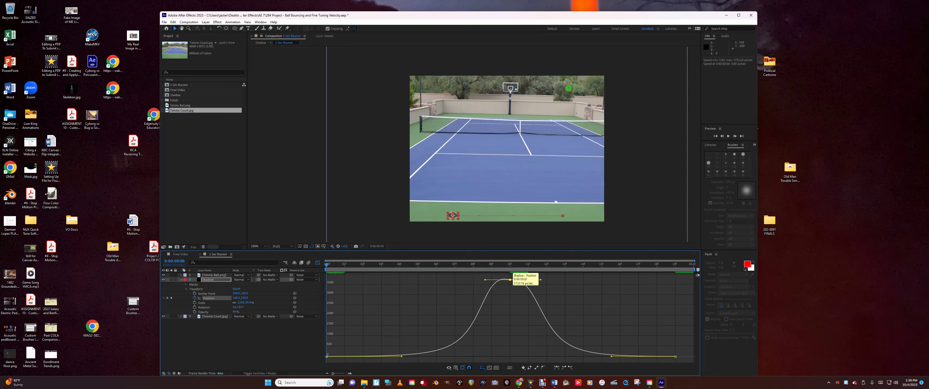
pyautogui.moveTo(541, 280)
pyautogui.mouseDown()
pyautogui.moveTo(516, 282)
pyautogui.moveTo(528, 283)
pyautogui.mouseUp()
pyautogui.moveTo(612, 356); pyautogui.dragTo(610, 357)
pyautogui.moveTo(327, 357); pyautogui.dragTo(381, 358)
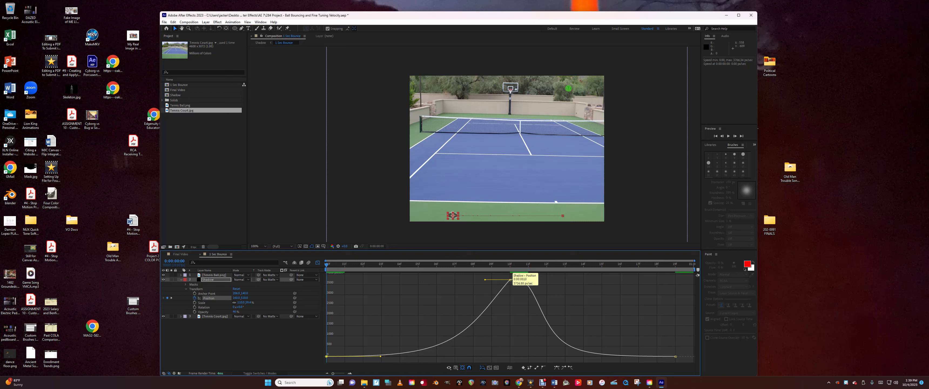
pyautogui.doubleClick(511, 280)
pyautogui.click(601, 219)
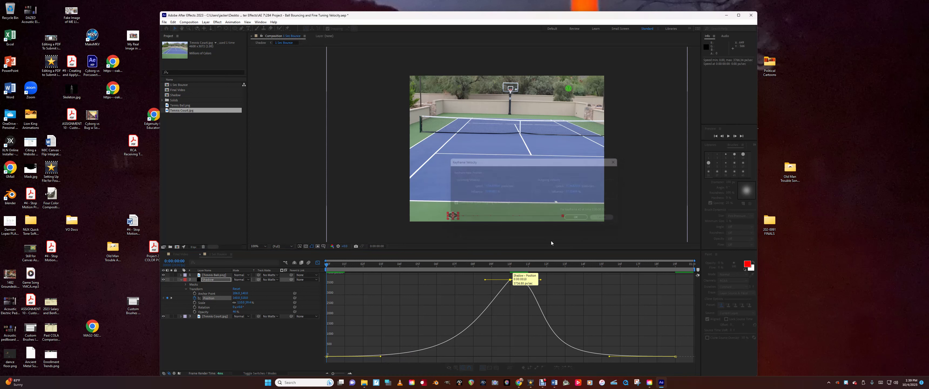
# Step: Rebalance the middle, first and last keyframes' handles into a symmetrical bell curve peaking near 2900 px/sec, preview it, and collapse the Shadow layer
pyautogui.moveTo(541, 280); pyautogui.dragTo(539, 297)
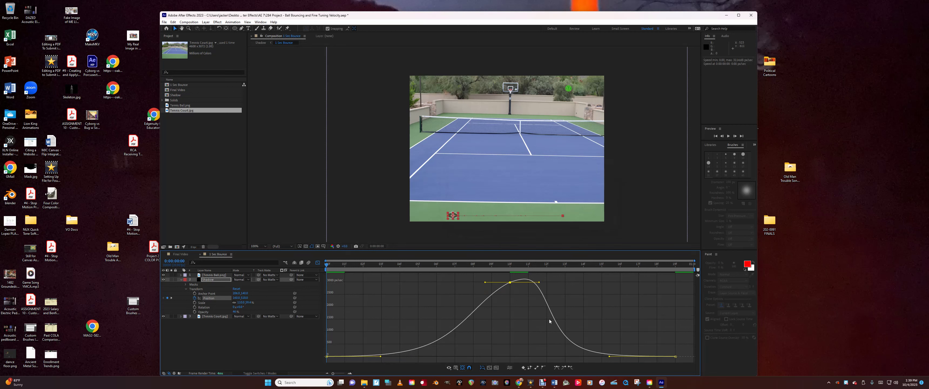
pyautogui.moveTo(609, 356); pyautogui.dragTo(620, 357)
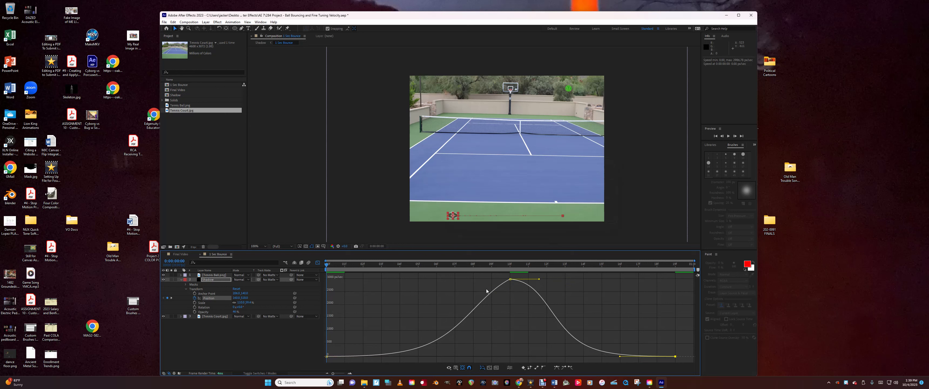
pyautogui.click(510, 279)
pyautogui.moveTo(485, 279); pyautogui.dragTo(477, 279)
pyautogui.moveTo(381, 356); pyautogui.dragTo(394, 357)
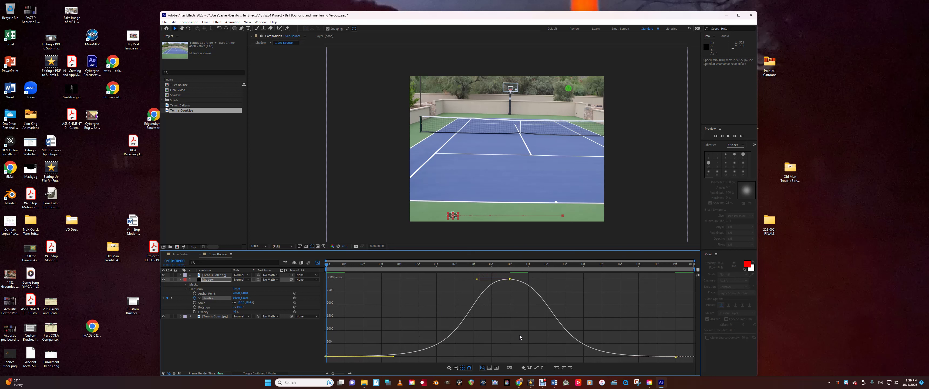
pyautogui.press('space')
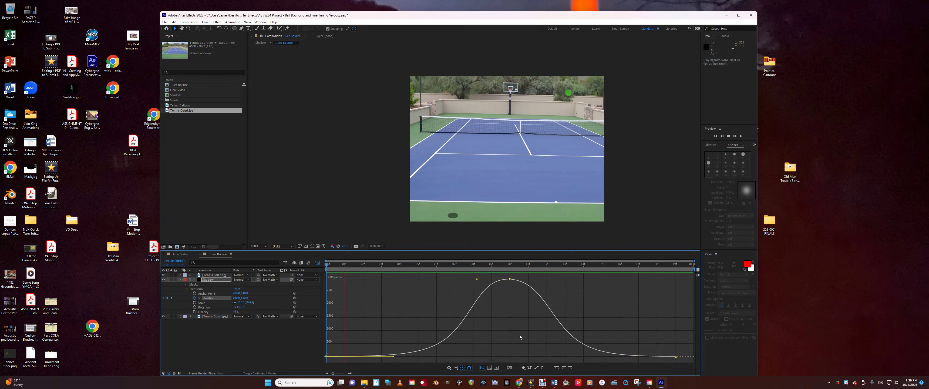
pyautogui.press('space')
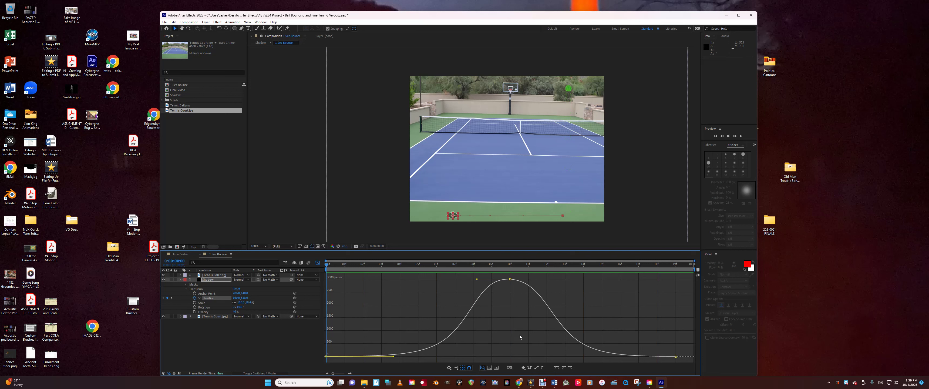
pyautogui.click(181, 280)
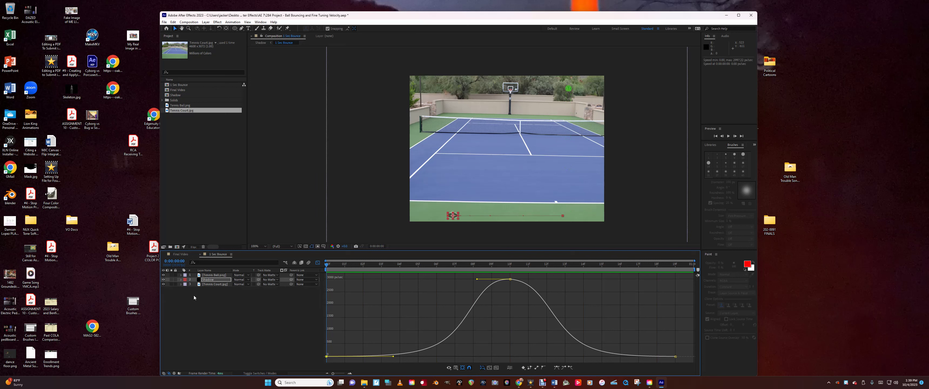
# Step: Delete the tennis court layer from the 1 Sec Bounce composition, leaving only the ball and shadow layers
pyautogui.click(204, 285)
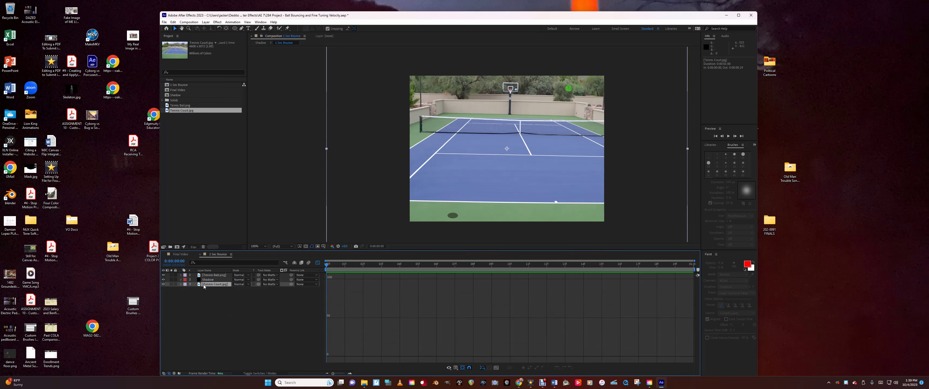
pyautogui.press('Delete')
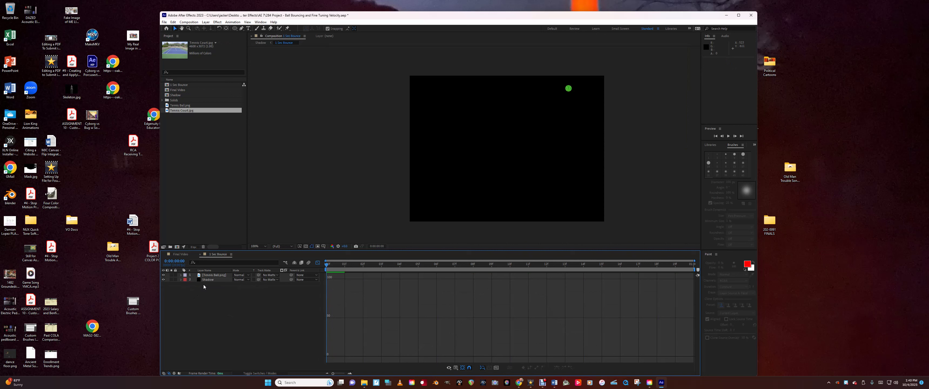
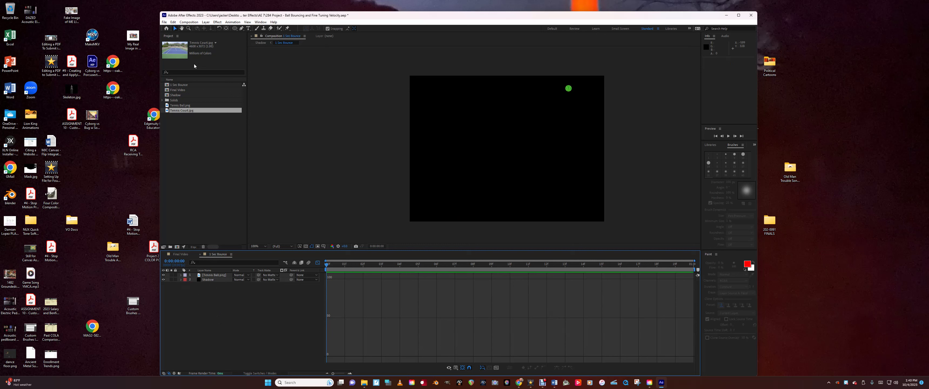
# Step: Create a new composition with the current settings and rename it "5 Sec Bounce"
pyautogui.click(188, 22)
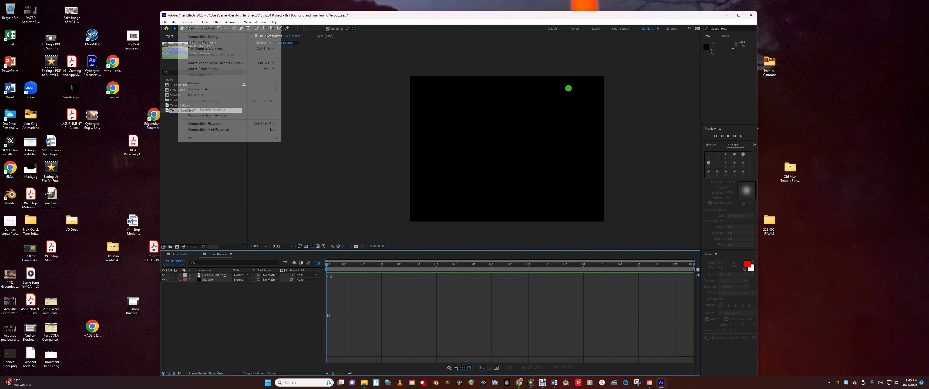
pyautogui.click(199, 36)
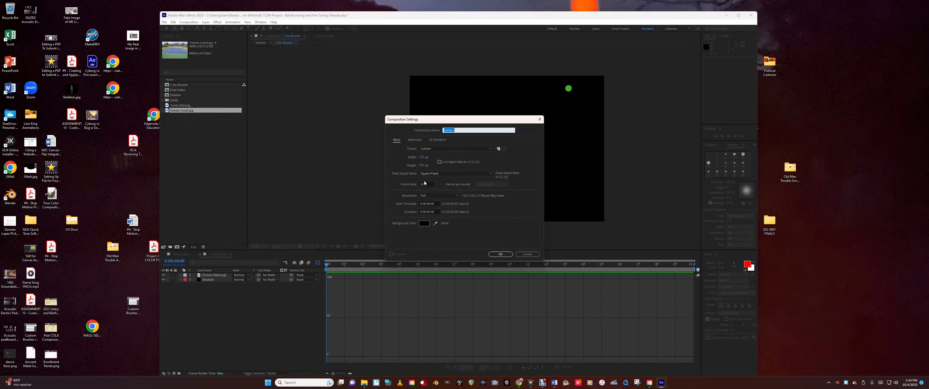
pyautogui.click(502, 254)
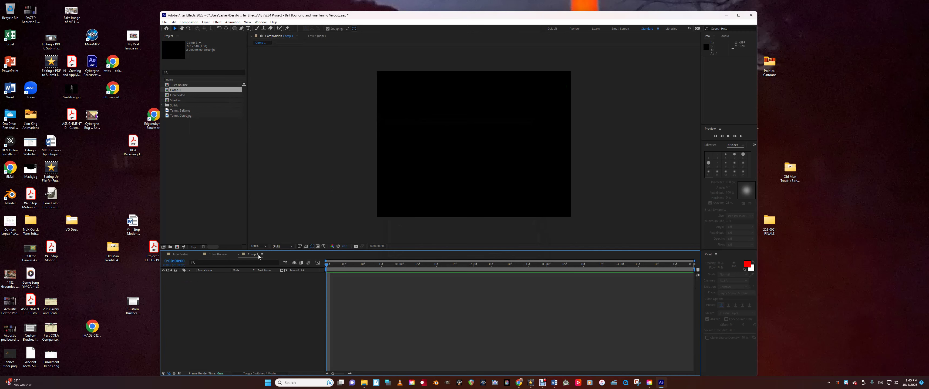
pyautogui.rightClick(175, 91)
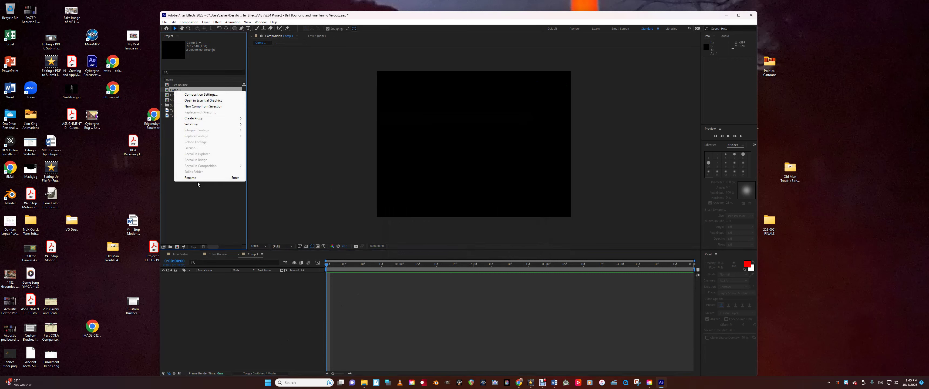
pyautogui.click(191, 177)
pyautogui.write('5 Sec Bounce')
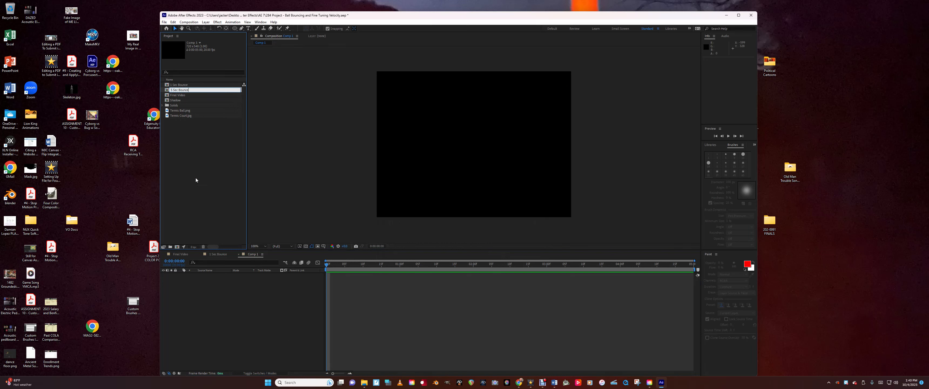
pyautogui.click(199, 216)
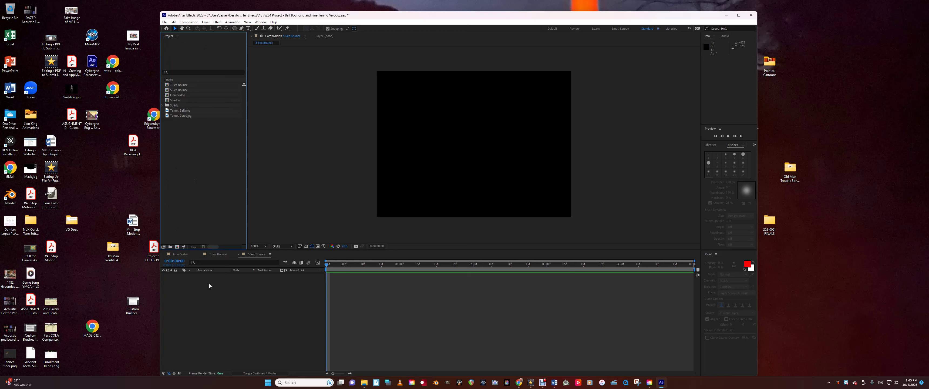
# Step: Add the 1 Sec Bounce composition as a layer in 5 Sec Bounce, preview it, and return to the first frame
pyautogui.click(178, 86)
pyautogui.moveTo(179, 85); pyautogui.dragTo(229, 295)
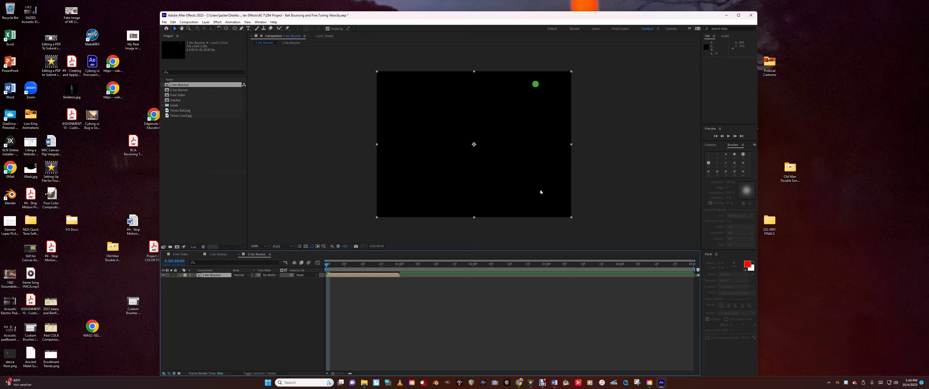
pyautogui.press('space')
pyautogui.press('space')
pyautogui.moveTo(327, 266)
pyautogui.mouseDown()
pyautogui.moveTo(400, 266)
pyautogui.moveTo(321, 266)
pyautogui.mouseUp()
# Step: Duplicate the 1 Sec Bounce layer four times to make five copies
pyautogui.hotkey('ctrl', 'd')
pyautogui.hotkey('ctrl', 'd')
pyautogui.hotkey('ctrl', 'd')
pyautogui.hotkey('ctrl', 'd')
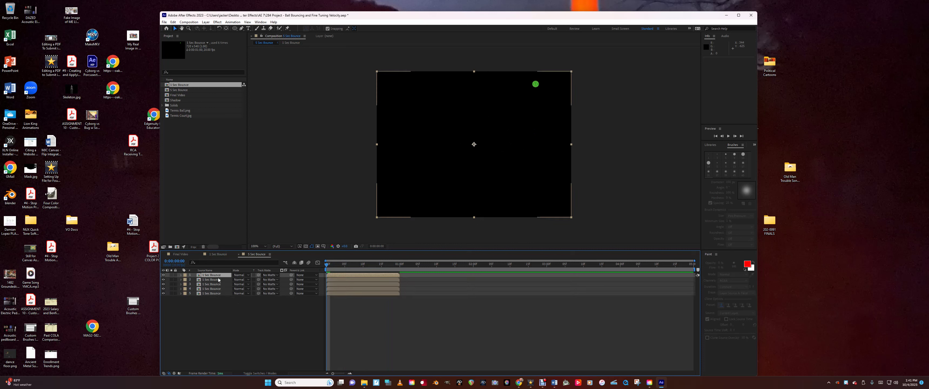
# Step: Snap the four duplicated layers end to end after the first so they fill the five-second timeline, and preview the sequence
pyautogui.click(218, 280)
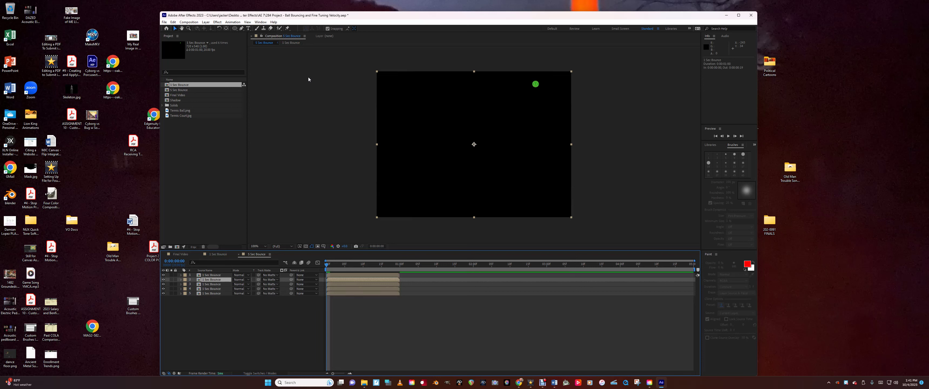
pyautogui.click(328, 29)
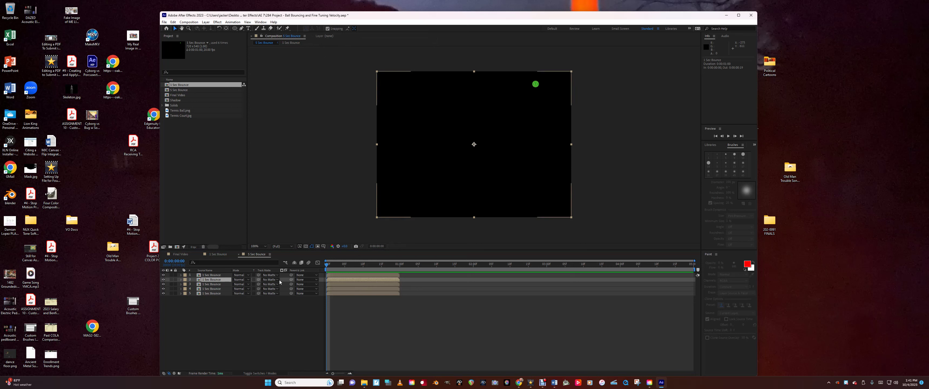
pyautogui.moveTo(338, 280); pyautogui.dragTo(526, 279)
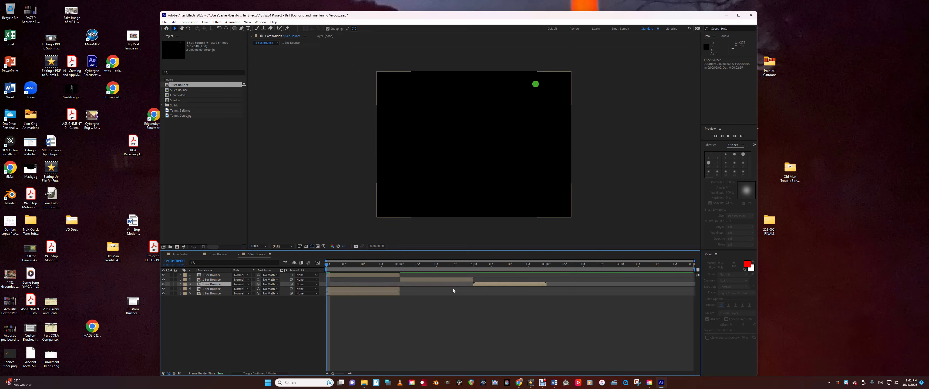
pyautogui.moveTo(386, 290); pyautogui.dragTo(605, 292)
pyautogui.moveTo(381, 294); pyautogui.dragTo(669, 308)
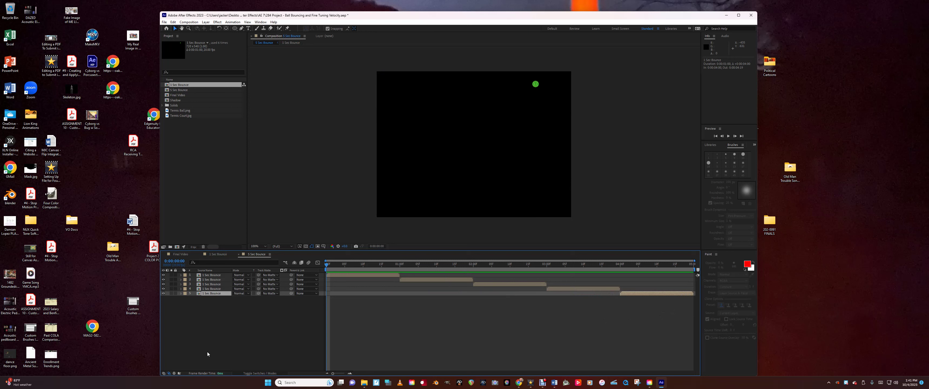
pyautogui.press('space')
pyautogui.press('space')
pyautogui.click(211, 315)
pyautogui.click(214, 295)
pyautogui.click(219, 321)
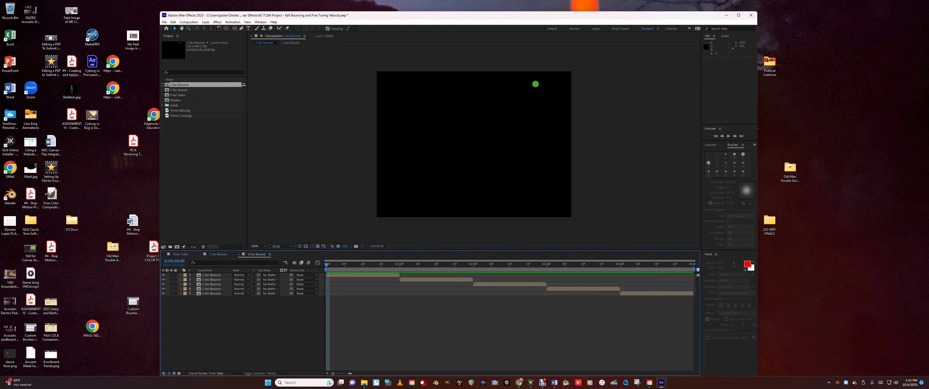
# Step: Add the 5 Sec Bounce composition as a layer in the Final Video composition and preview it
pyautogui.click(180, 255)
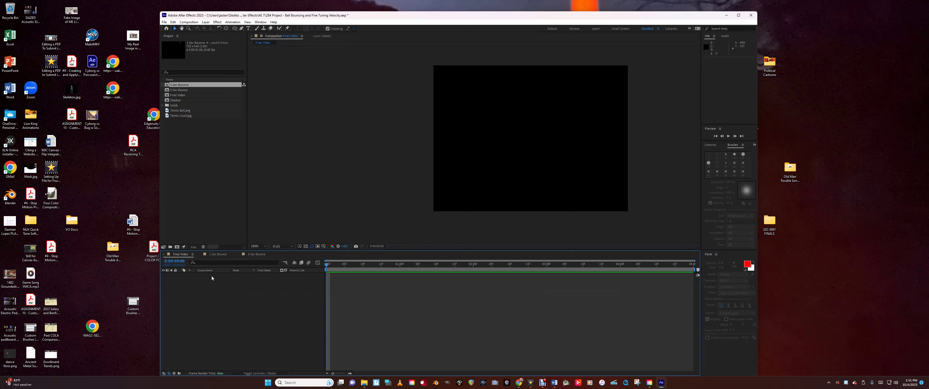
pyautogui.click(180, 90)
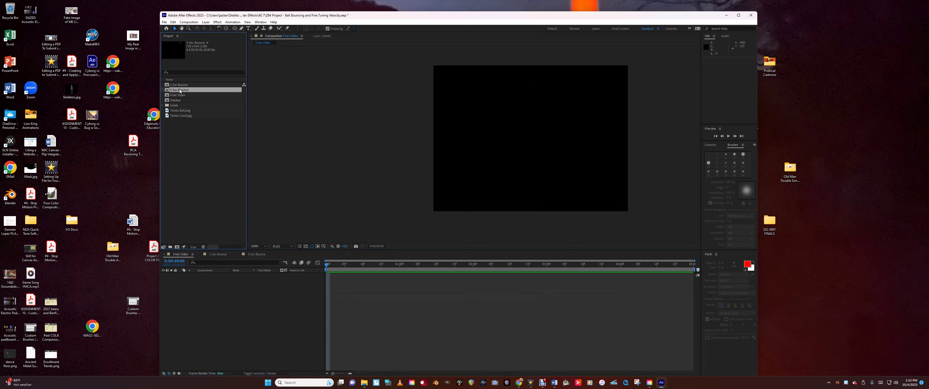
pyautogui.moveTo(181, 92); pyautogui.dragTo(203, 307)
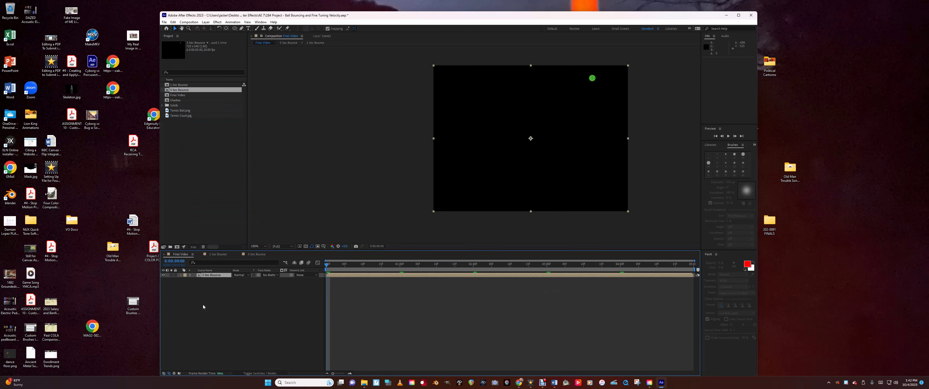
pyautogui.press('space')
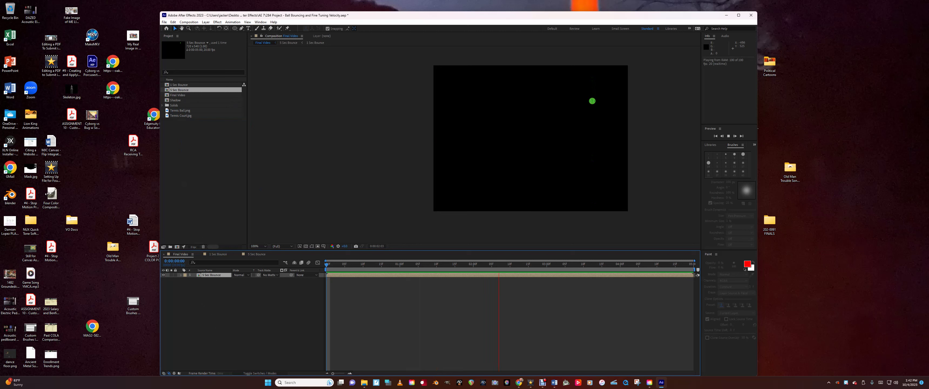
pyautogui.press('space')
# Step: Place Tennis Court.jpg beneath the 5 Sec Bounce layer in Final Video and preview the result
pyautogui.moveTo(188, 115); pyautogui.dragTo(213, 292)
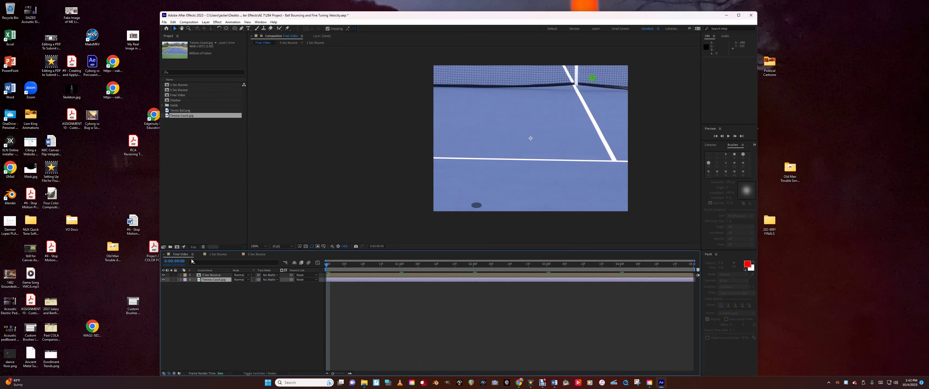
pyautogui.press('space')
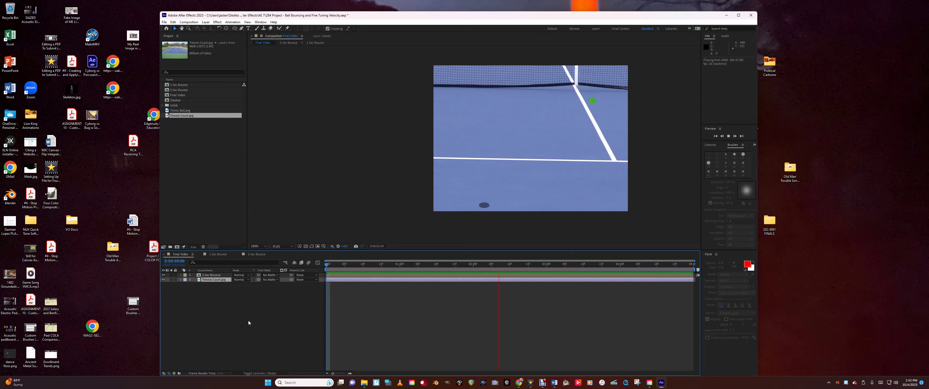
pyautogui.press('space')
# Step: Scale the tennis court image down so the whole court shows while still covering the frame, and collapse its layer
pyautogui.click(181, 281)
pyautogui.click(185, 284)
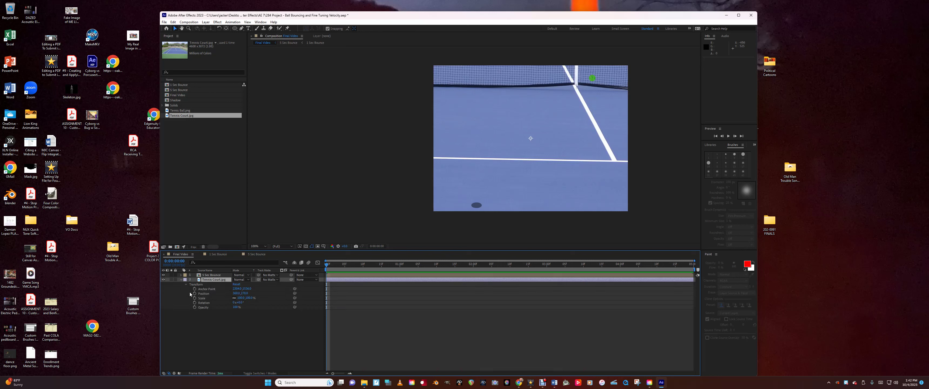
pyautogui.moveTo(241, 298); pyautogui.dragTo(211, 297)
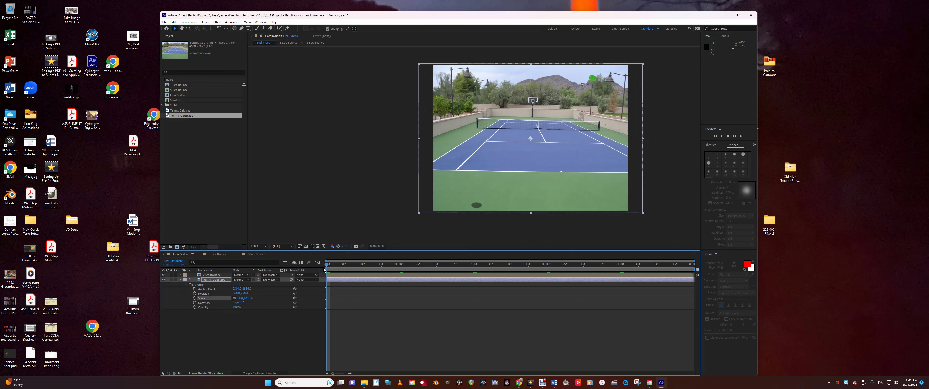
pyautogui.click(181, 280)
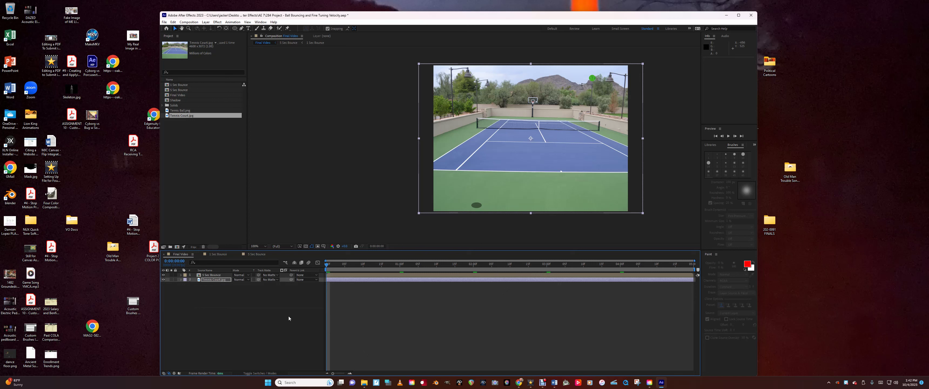
# Step: Expand the 5 Sec Bounce layer's transform properties and shift its position to the right over the court
pyautogui.click(198, 276)
pyautogui.click(181, 276)
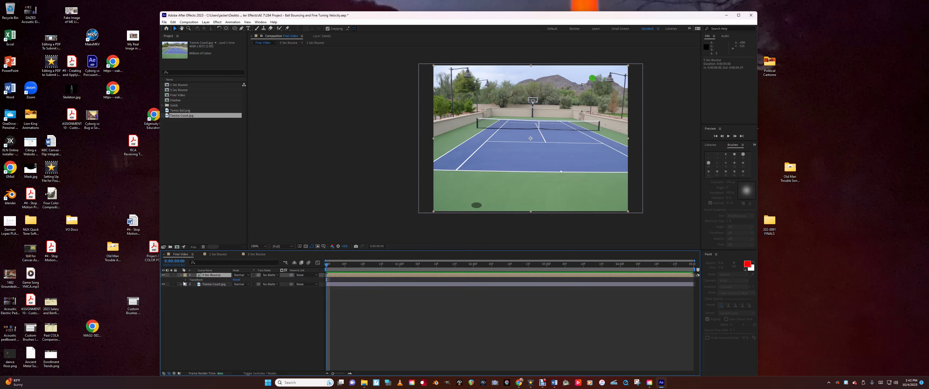
pyautogui.click(186, 280)
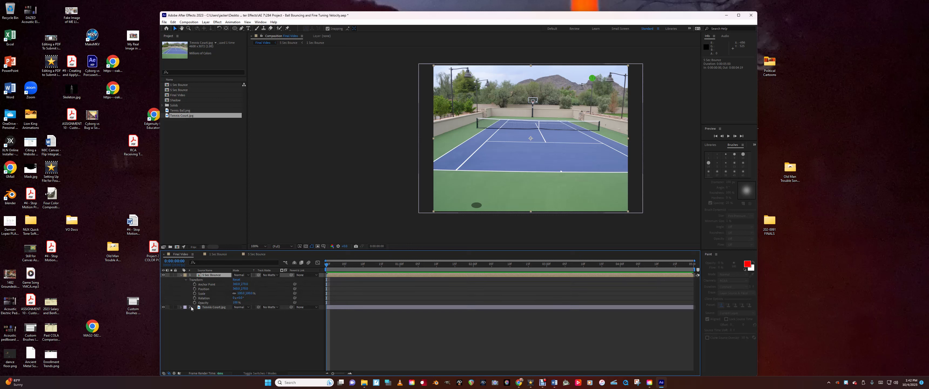
pyautogui.moveTo(234, 289); pyautogui.dragTo(268, 289)
pyautogui.press('Return')
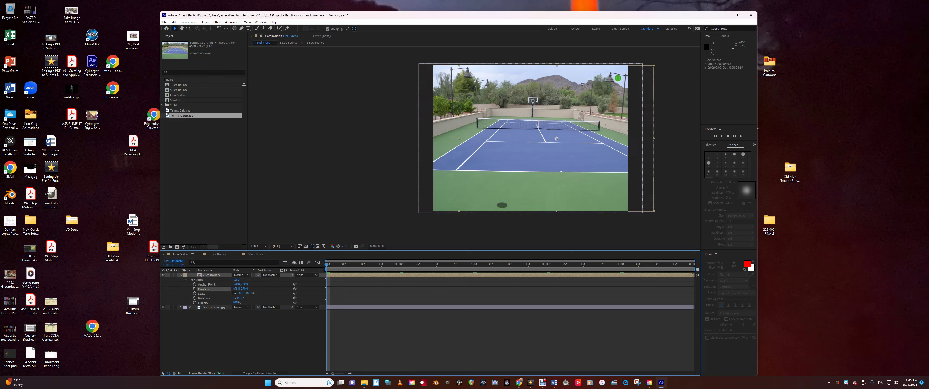
pyautogui.moveTo(244, 289)
pyautogui.mouseDown()
pyautogui.moveTo(257, 289)
pyautogui.moveTo(233, 289)
pyautogui.moveTo(253, 288)
pyautogui.moveTo(244, 288)
pyautogui.mouseUp()
# Step: Scale the 5 Sec Bounce layer down to a small size and raise its position to the far side of the court
pyautogui.click(201, 293)
pyautogui.moveTo(241, 294); pyautogui.dragTo(220, 293)
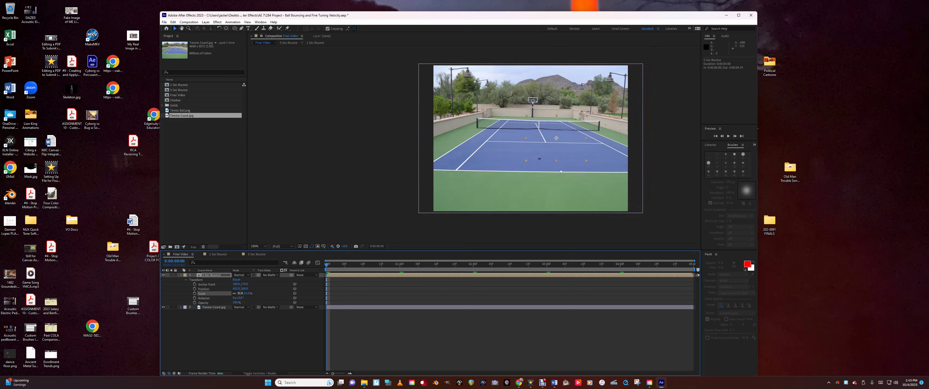
pyautogui.moveTo(242, 288); pyautogui.dragTo(229, 289)
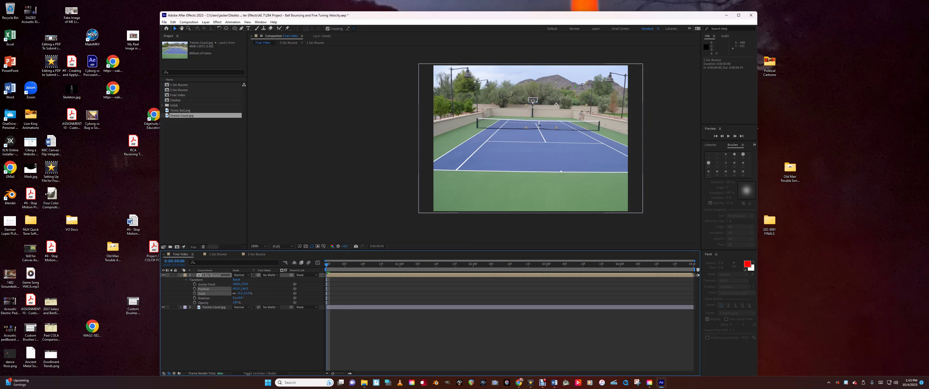
pyautogui.moveTo(242, 293); pyautogui.dragTo(238, 293)
pyautogui.click(201, 294)
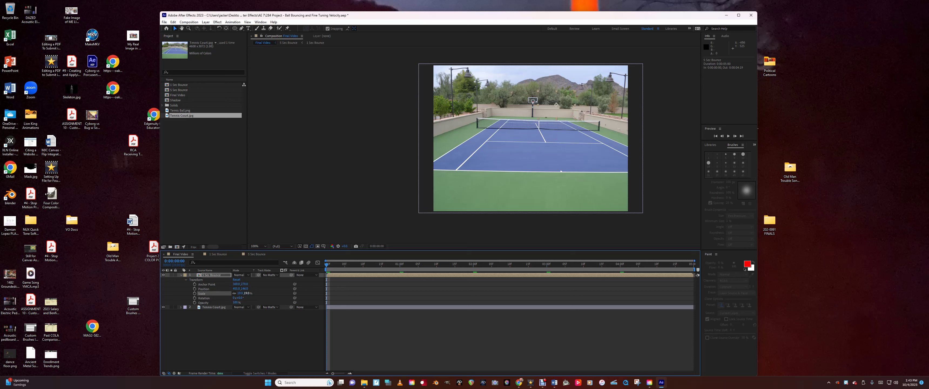
# Step: Nudge the 5 Sec Bounce layer slightly in the frame and preview the bounce against the court
pyautogui.moveTo(557, 105); pyautogui.dragTo(557, 103)
pyautogui.click(249, 291)
pyautogui.press('space')
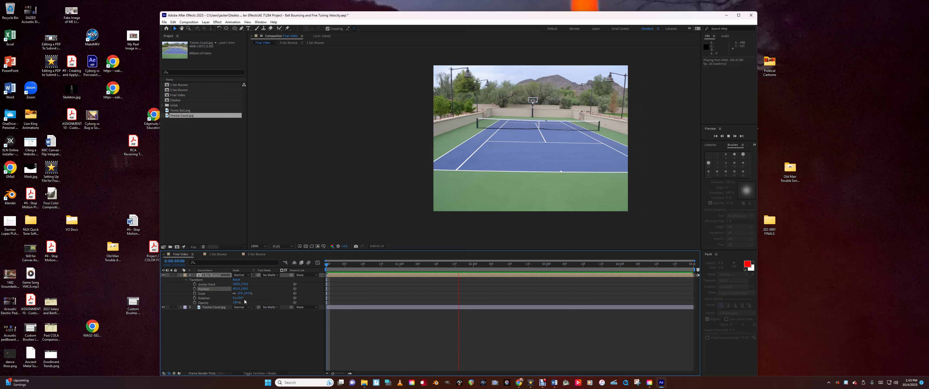
pyautogui.press('space')
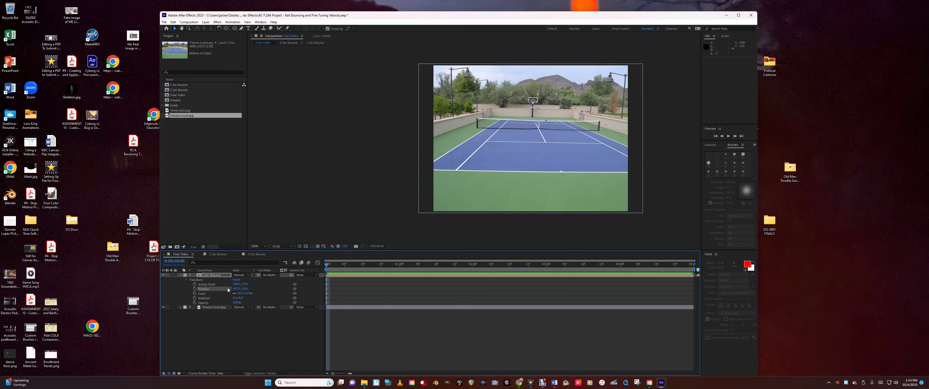
# Step: Fine-tune the 5 Sec Bounce layer's position values and preview the Final Video composition again
pyautogui.click(238, 289)
pyautogui.press('Tab')
pyautogui.press('Return')
pyautogui.press('Right')
pyautogui.press('Right')
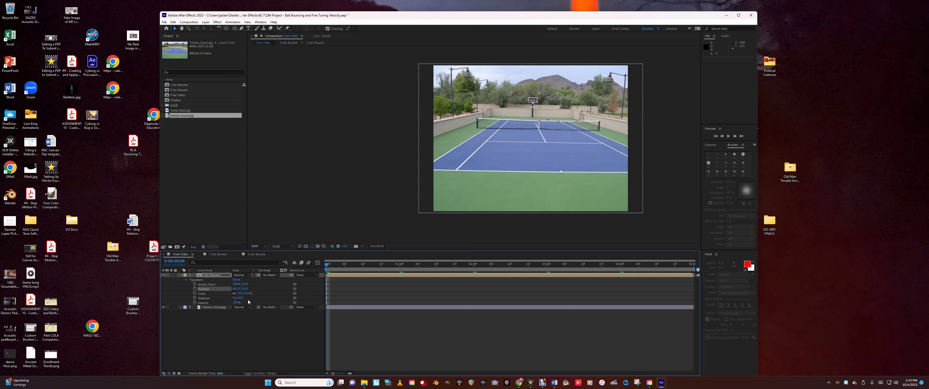
pyautogui.press('space')
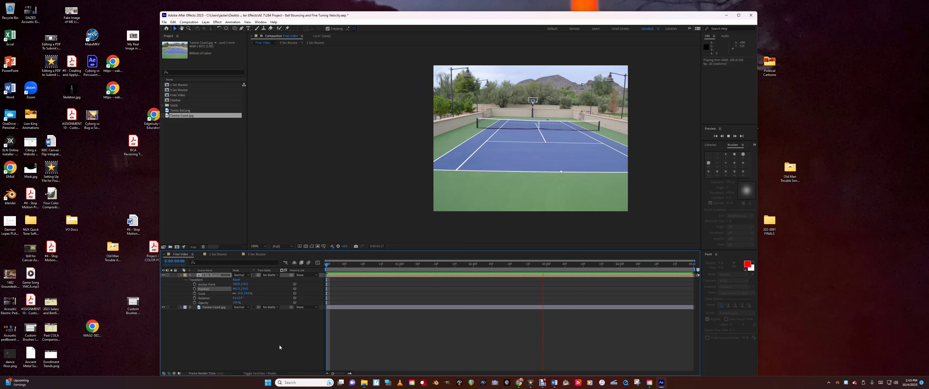
# Step: Animate the 5 Sec Bounce layer's Scale from its current size at the start to 100% near the end of the timeline
pyautogui.press('space')
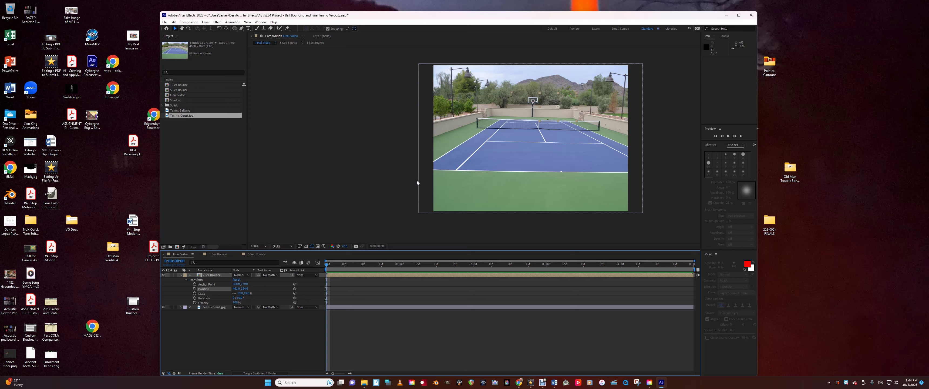
pyautogui.click(186, 281)
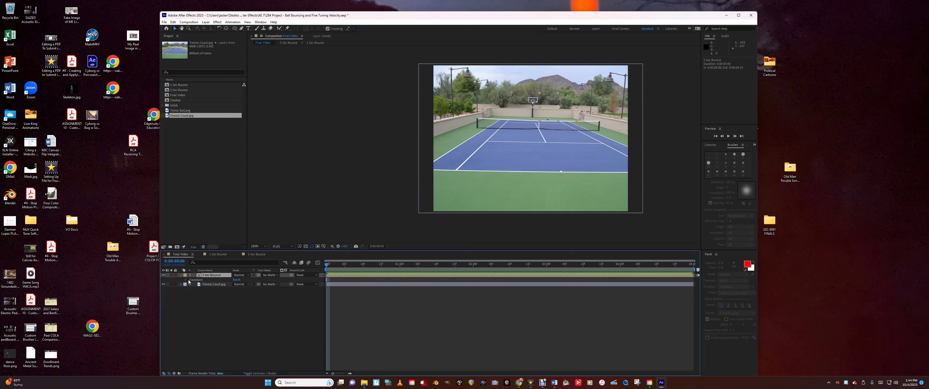
pyautogui.click(186, 280)
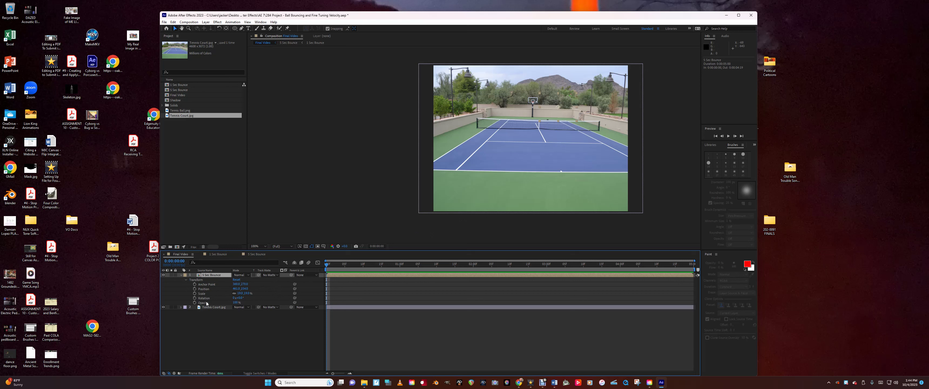
pyautogui.click(194, 294)
pyautogui.moveTo(328, 267); pyautogui.dragTo(674, 274)
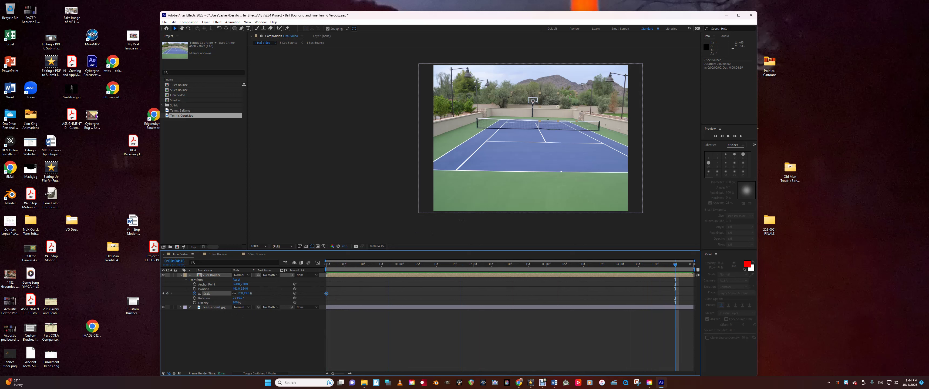
pyautogui.moveTo(239, 293); pyautogui.dragTo(269, 293)
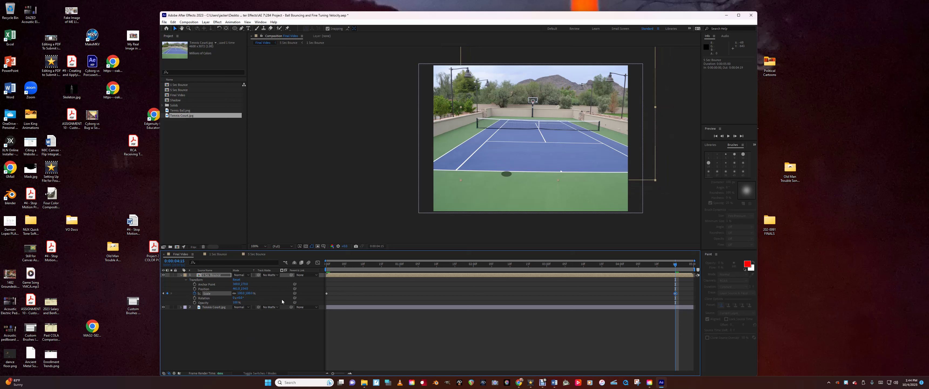
pyautogui.press('Home')
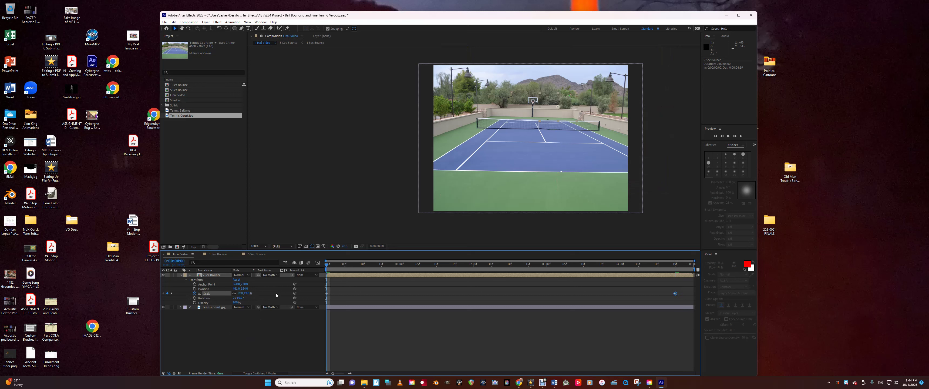
# Step: Animate the 5 Sec Bounce layer's Position leftward across the court, align its end keyframe with the last Scale keyframe, and preview the motion
pyautogui.click(195, 289)
pyautogui.moveTo(328, 267); pyautogui.dragTo(671, 331)
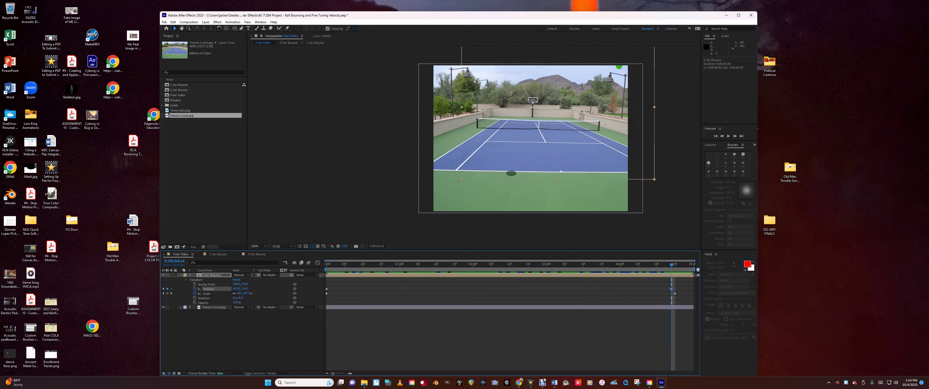
pyautogui.moveTo(240, 289); pyautogui.dragTo(2, 289)
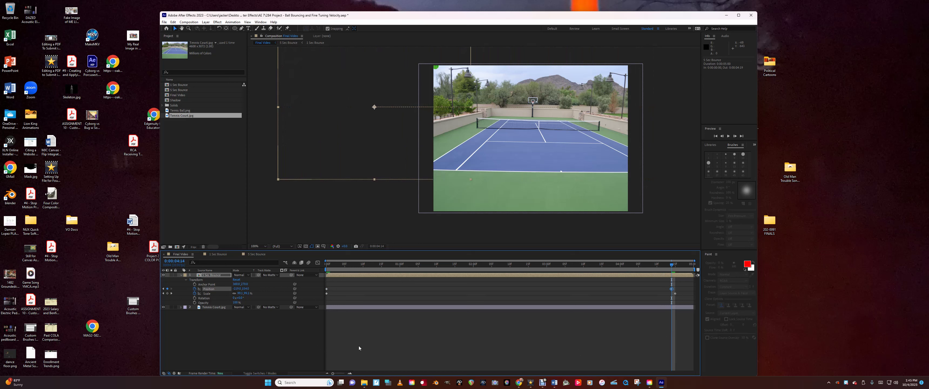
pyautogui.moveTo(671, 289); pyautogui.dragTo(675, 290)
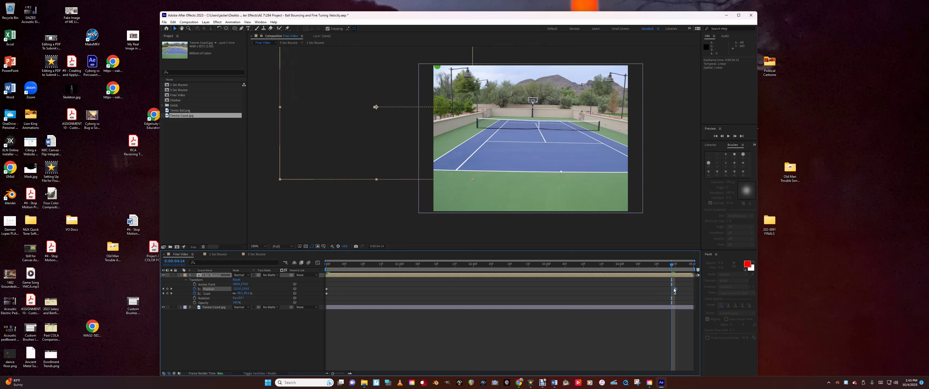
pyautogui.press('Home')
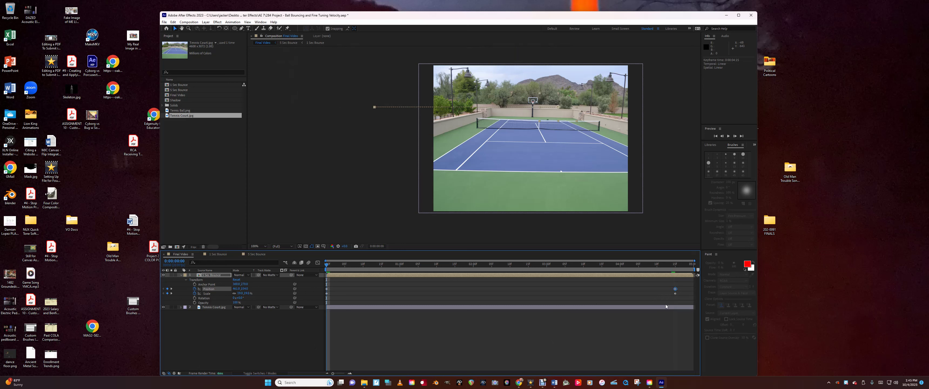
pyautogui.press('space')
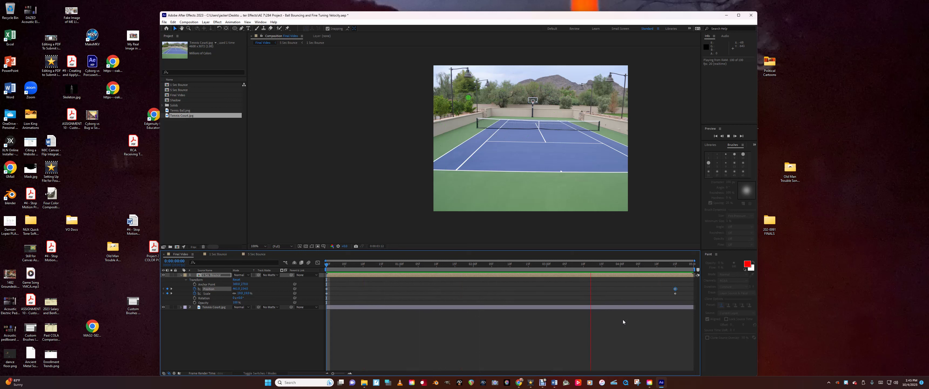
pyautogui.press('space')
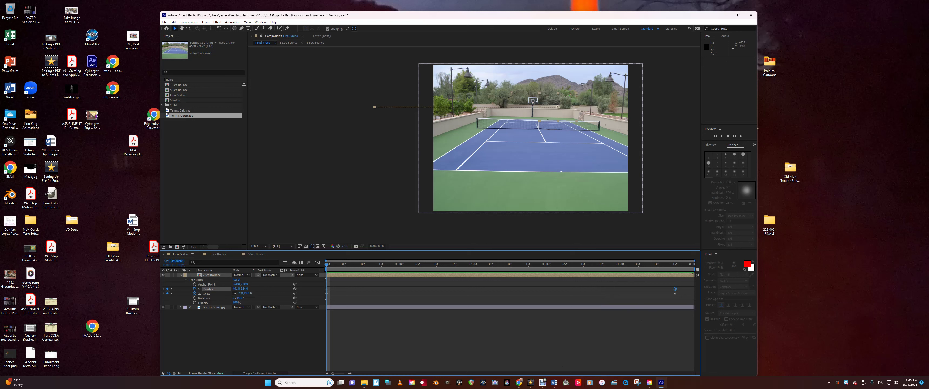
# Step: Import the tennis ball bounce WAV sound effect and add it to Final Video below the Tennis Court layer
pyautogui.click(164, 22)
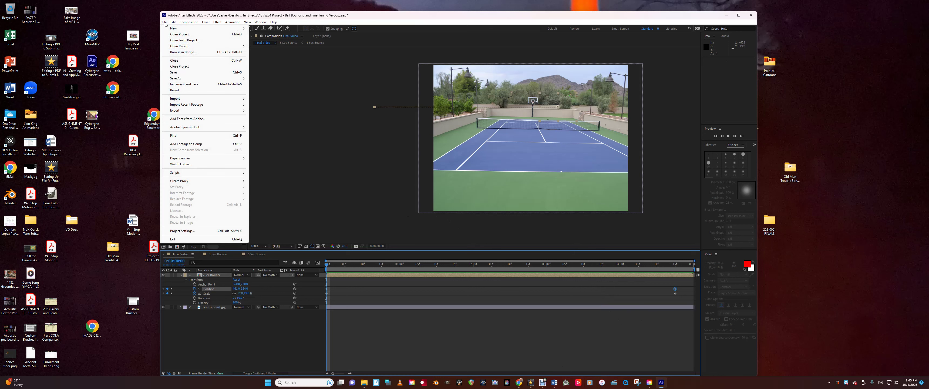
pyautogui.moveTo(224, 99)
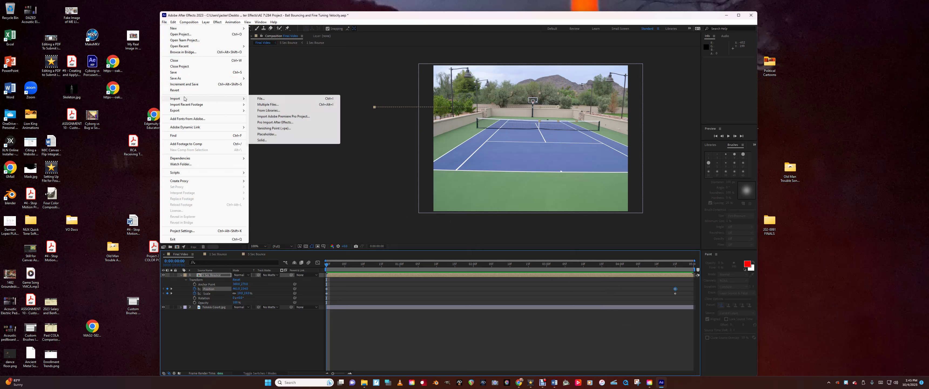
pyautogui.click(262, 98)
pyautogui.click(279, 77)
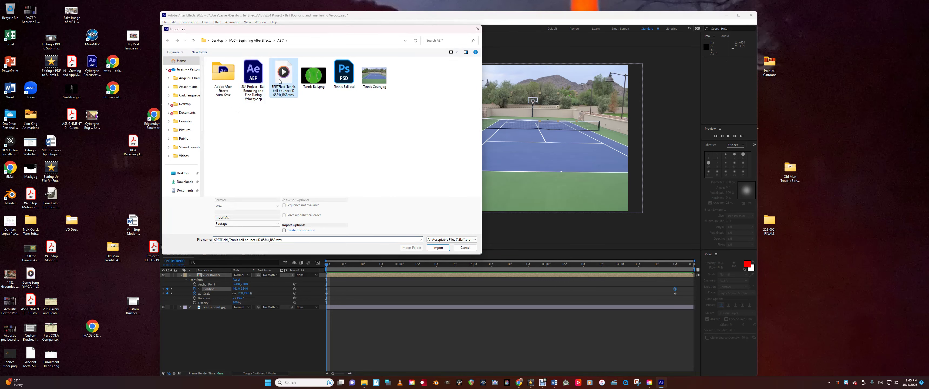
pyautogui.click(439, 248)
pyautogui.moveTo(177, 110); pyautogui.dragTo(210, 331)
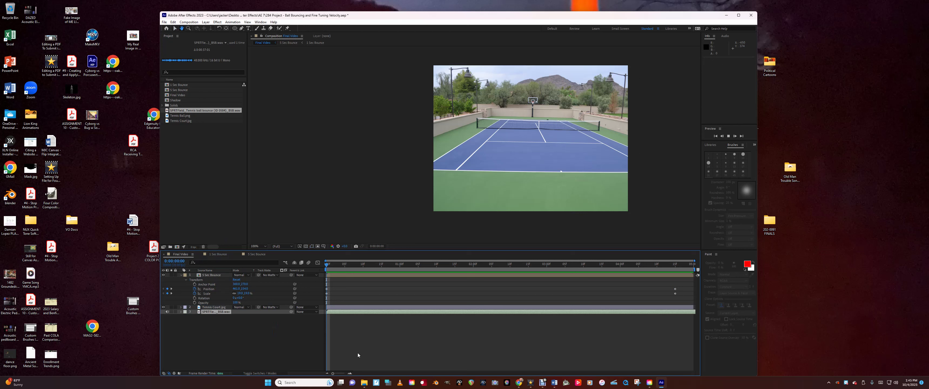
# Step: Split the bounce audio layer about a quarter second in and delete the remainder, keeping a single bounce sound
pyautogui.moveTo(327, 266); pyautogui.dragTo(345, 267)
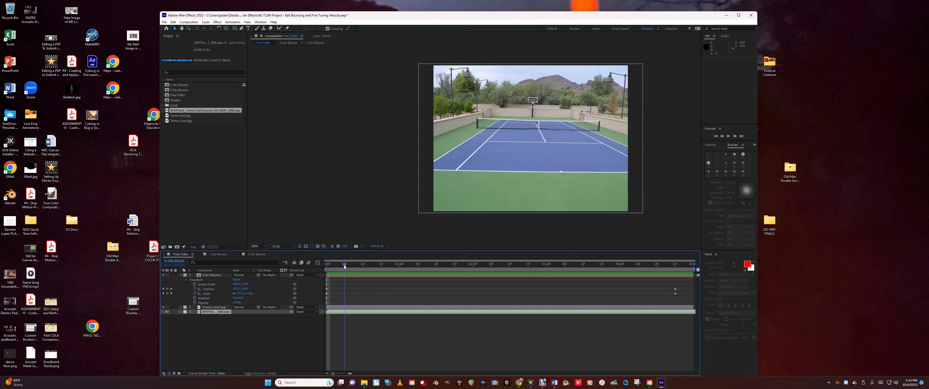
pyautogui.moveTo(344, 267); pyautogui.dragTo(323, 269)
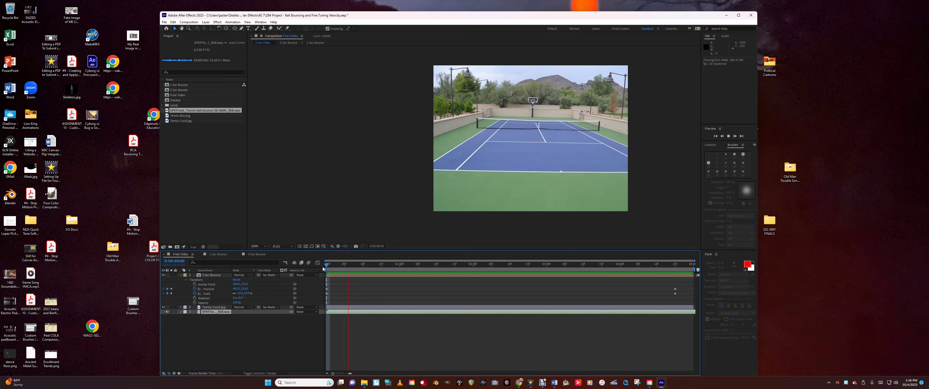
pyautogui.click(345, 268)
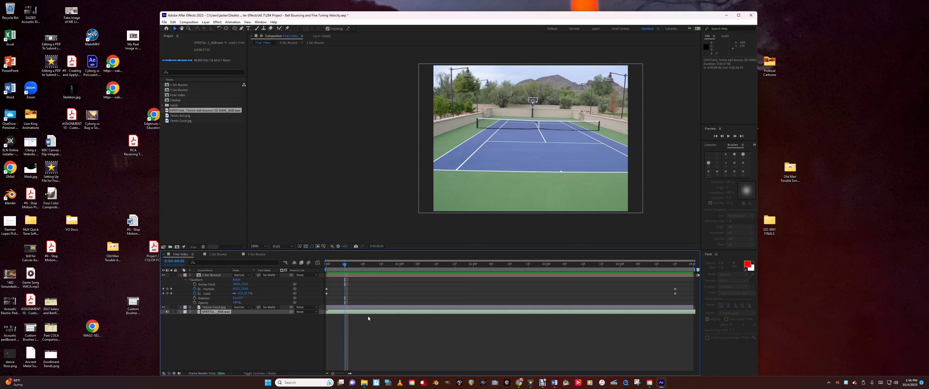
pyautogui.click(174, 22)
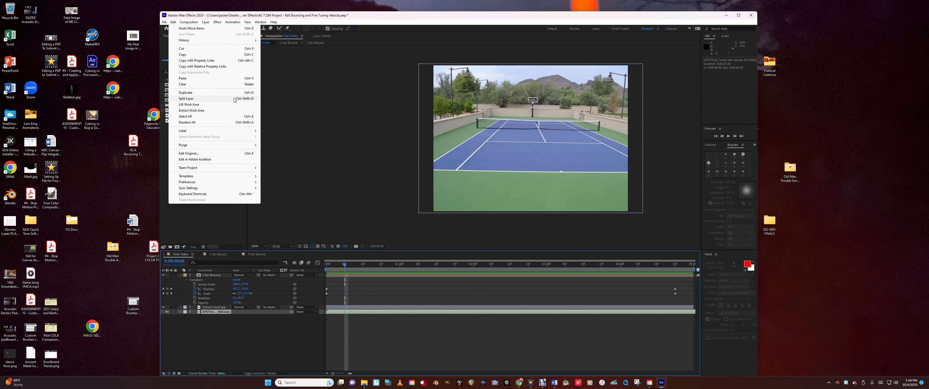
pyautogui.click(237, 99)
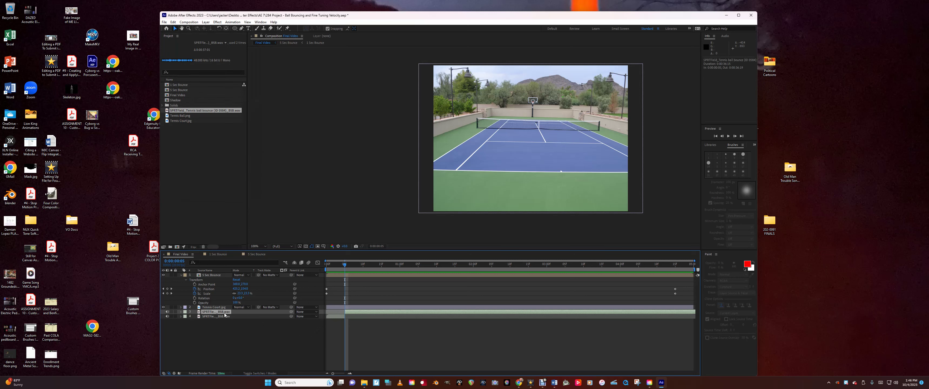
pyautogui.click(340, 318)
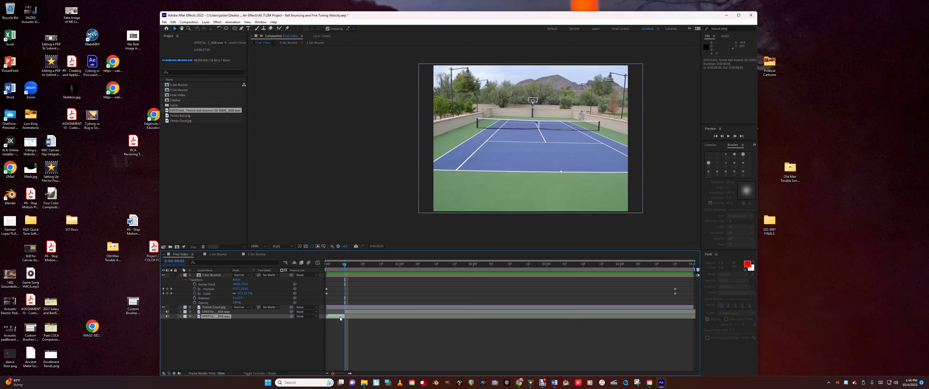
pyautogui.click(355, 312)
pyautogui.press('Delete')
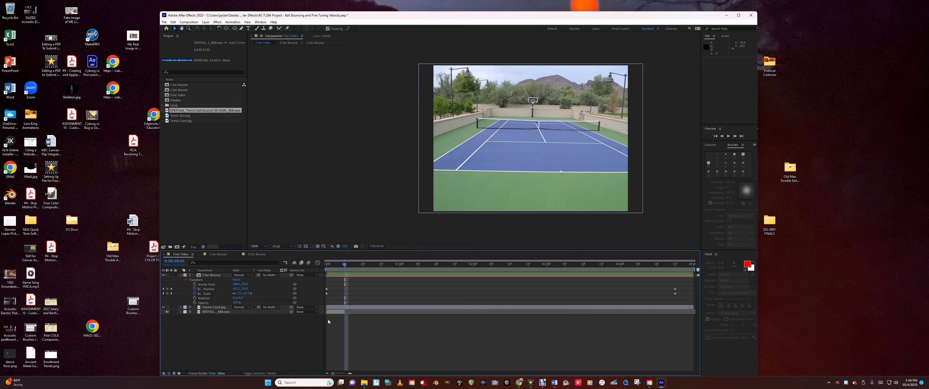
# Step: Shift the trimmed sound clip to the ball's first bounce, about 0.4 seconds in, and preview its timing
pyautogui.moveTo(345, 263); pyautogui.dragTo(327, 263)
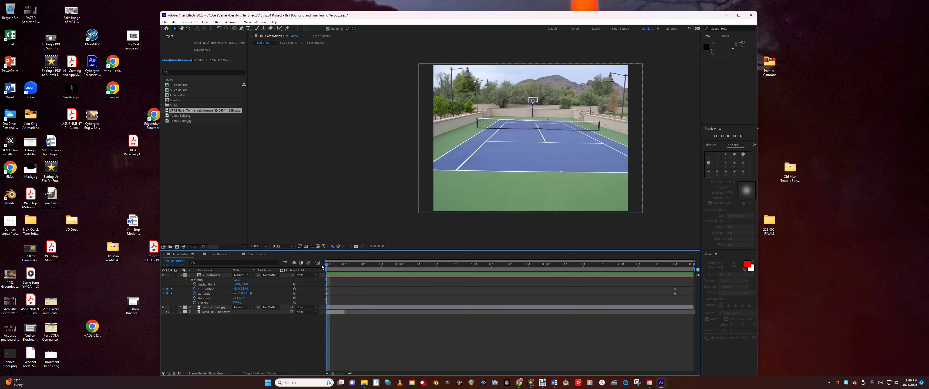
pyautogui.moveTo(335, 312); pyautogui.dragTo(359, 310)
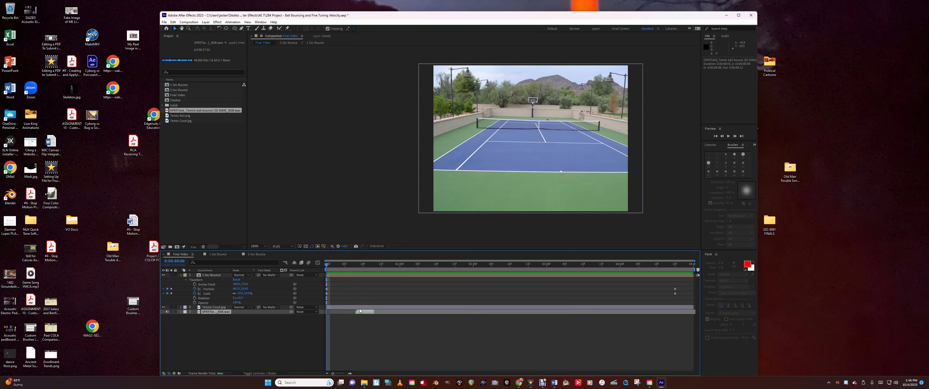
pyautogui.press('space')
pyautogui.press('space')
pyautogui.press('space')
pyautogui.press('space')
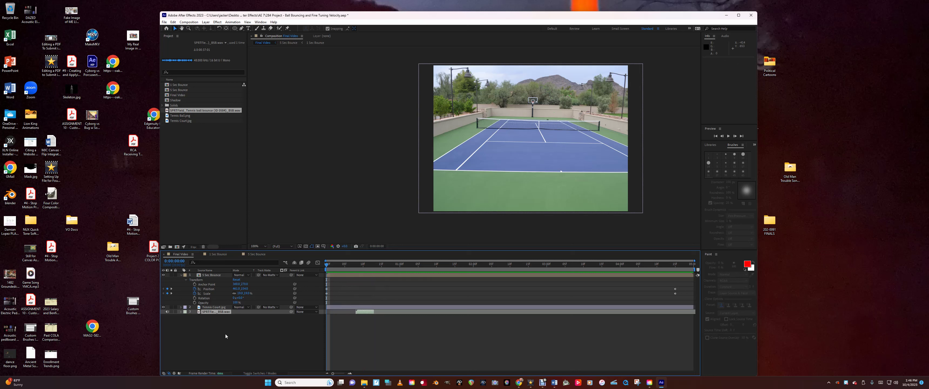
# Step: Duplicate the bounce sound, align the copy with the ball's second bounce at about 1.5 seconds, and preview the result
pyautogui.hotkey('ctrl', 'd')
pyautogui.moveTo(363, 317); pyautogui.dragTo(418, 317)
pyautogui.moveTo(397, 267); pyautogui.dragTo(436, 268)
pyautogui.moveTo(422, 317); pyautogui.dragTo(448, 315)
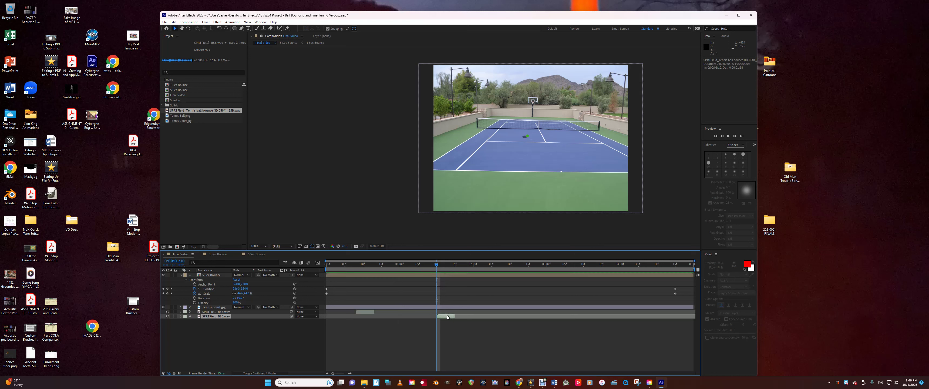
pyautogui.press('space')
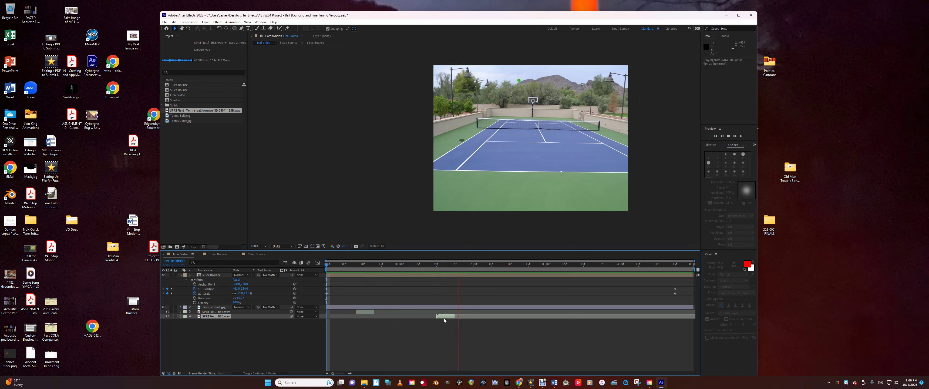
pyautogui.press('space')
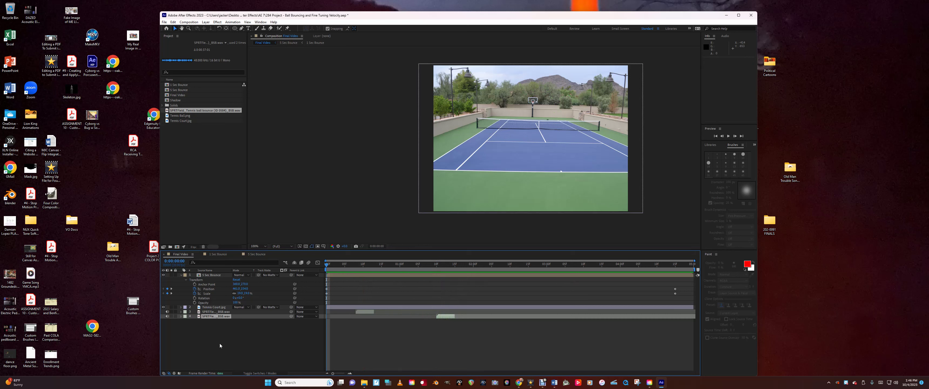
# Step: Duplicate the sound clip again and align the new copy with the ball's third bounce, about 2.5 seconds in
pyautogui.hotkey('ctrl', 'd')
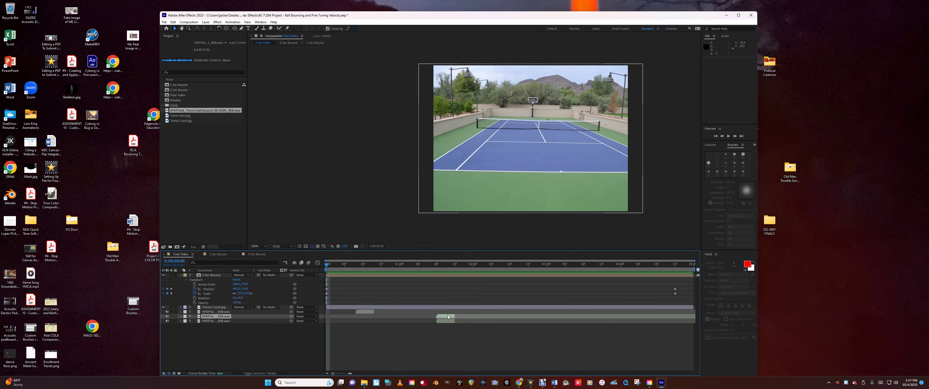
pyautogui.moveTo(446, 324); pyautogui.dragTo(493, 322)
pyautogui.click(478, 270)
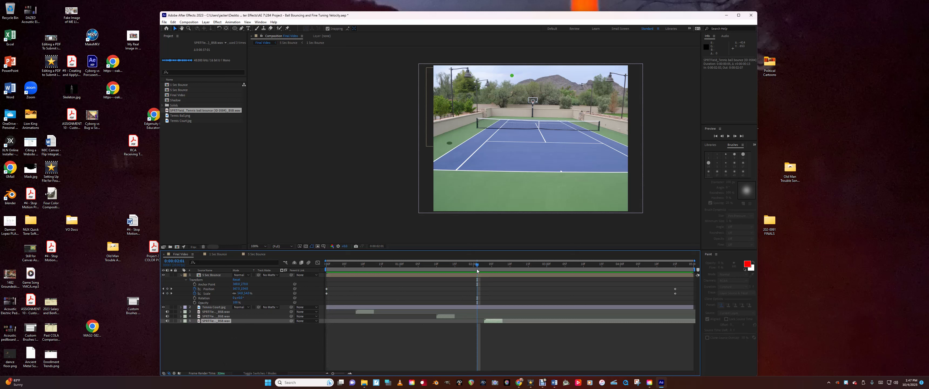
pyautogui.moveTo(478, 266); pyautogui.dragTo(510, 285)
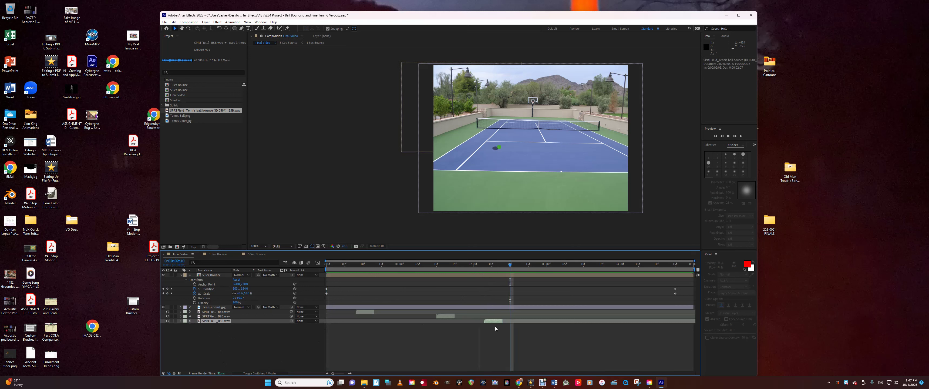
pyautogui.moveTo(495, 322); pyautogui.dragTo(519, 321)
# Step: Add a fourth copy of the bounce sound and line it up with the ball's court contact at about 3.5 seconds
pyautogui.hotkey('ctrl', 'd')
pyautogui.moveTo(510, 267); pyautogui.dragTo(583, 278)
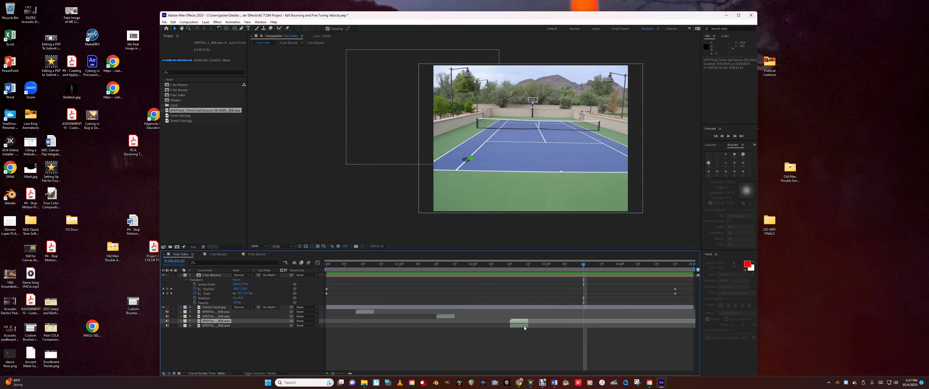
pyautogui.moveTo(525, 327); pyautogui.dragTo(560, 326)
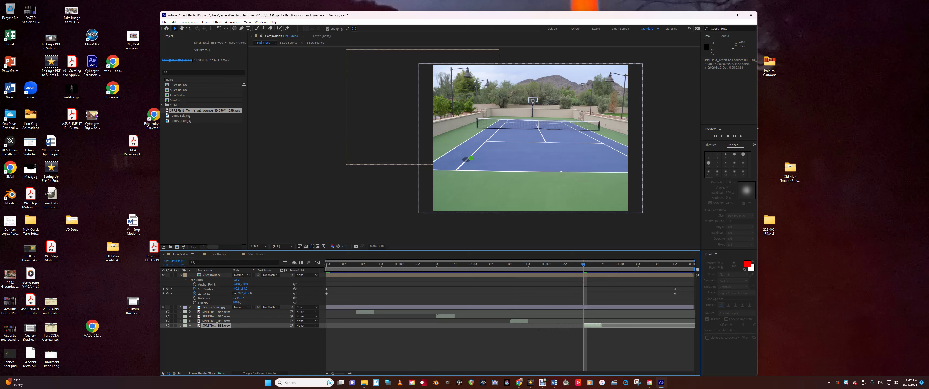
# Step: Add a fifth copy of the bounce sound at the ball's last bounce, about 4.5 seconds in, preview the whole animation, and collapse the ball layer's properties
pyautogui.moveTo(584, 265); pyautogui.dragTo(658, 279)
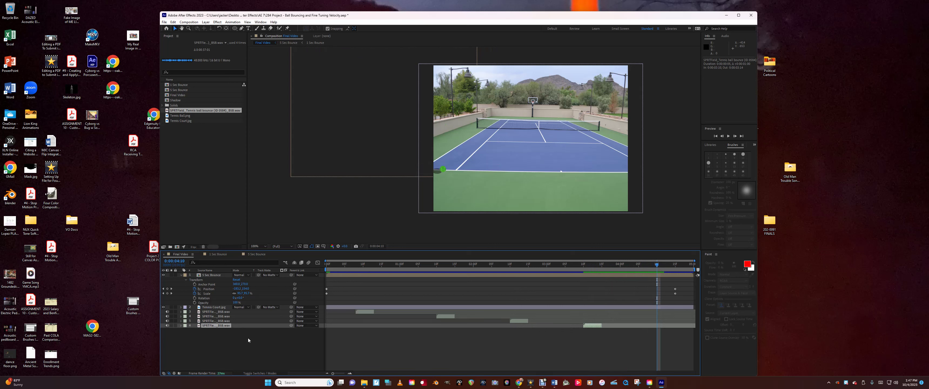
pyautogui.hotkey('ctrl', 'd')
pyautogui.moveTo(592, 329); pyautogui.dragTo(664, 335)
pyautogui.press('Home')
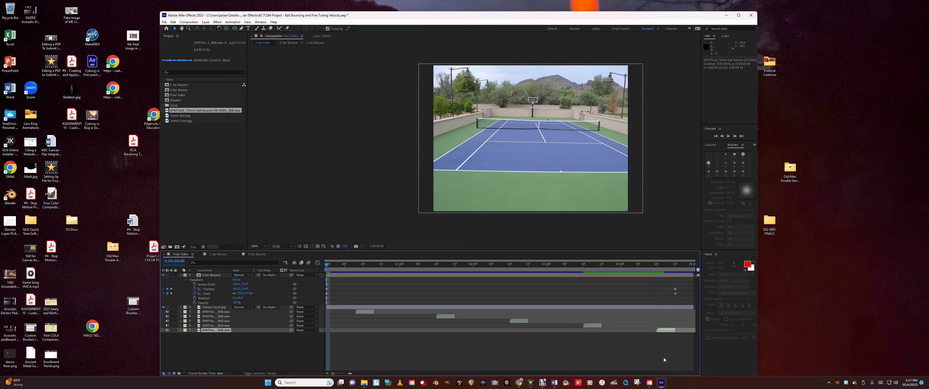
pyautogui.press('space')
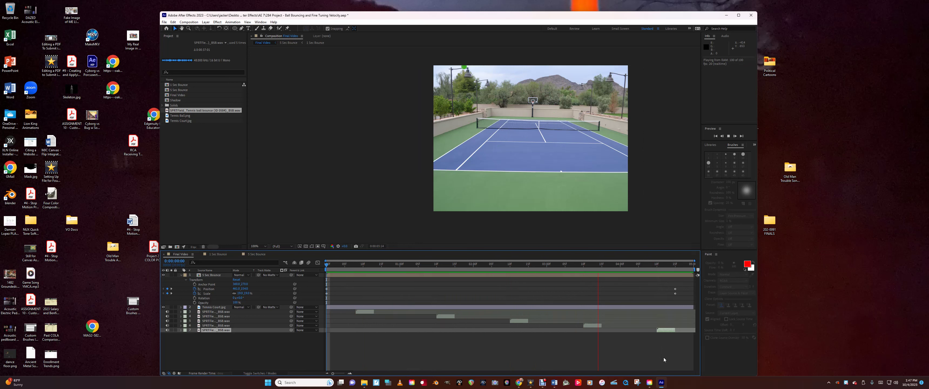
pyautogui.press('space')
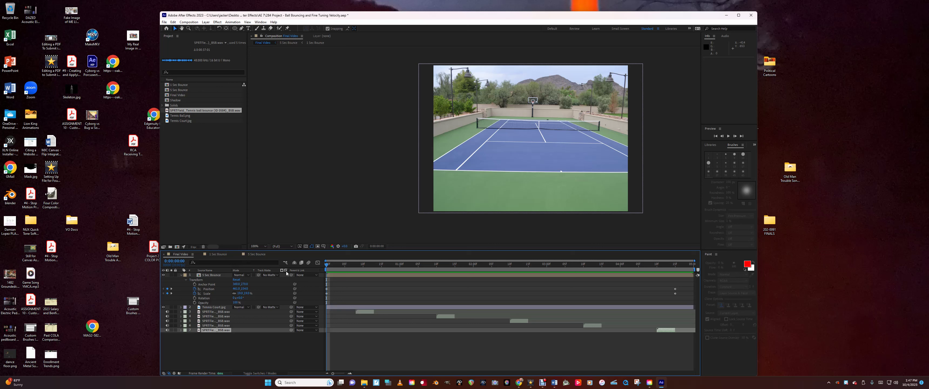
pyautogui.click(181, 275)
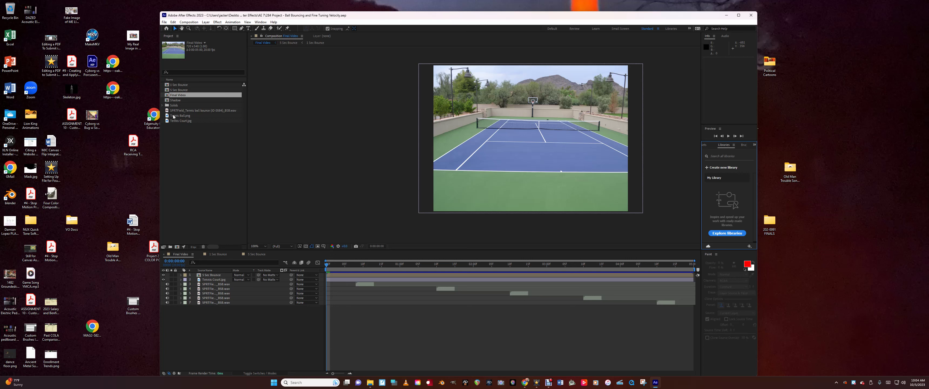
# Step: Examine the project's compositions, bounce sound file and tennis ball image one by one in the project's item list
pyautogui.click(174, 87)
pyautogui.click(174, 90)
pyautogui.click(174, 95)
pyautogui.click(174, 100)
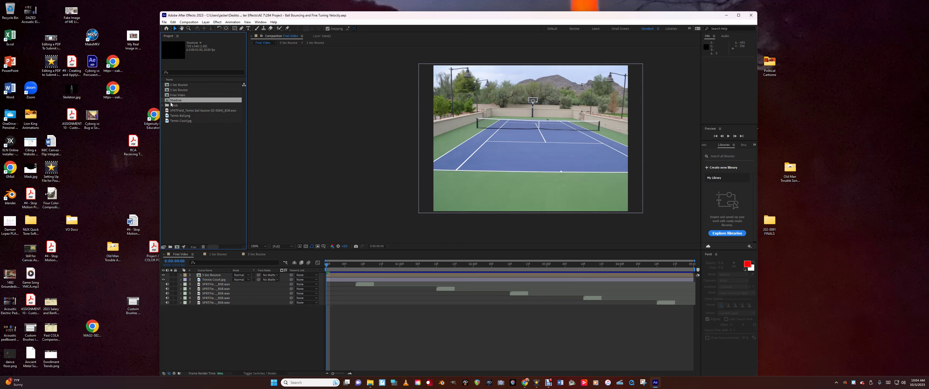
pyautogui.click(174, 111)
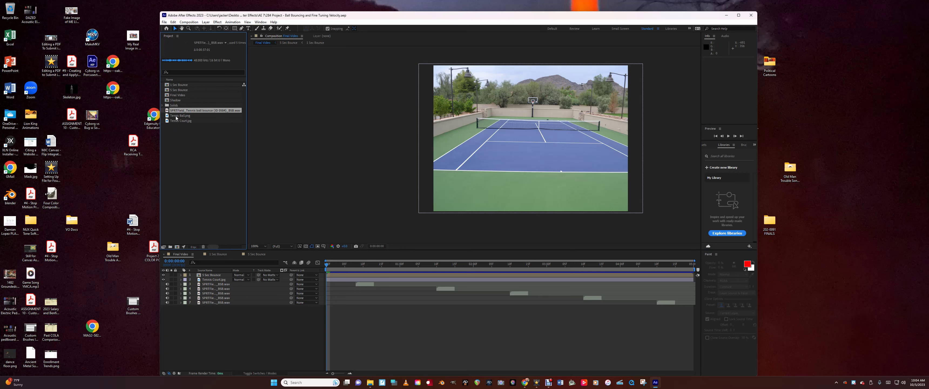
pyautogui.click(176, 116)
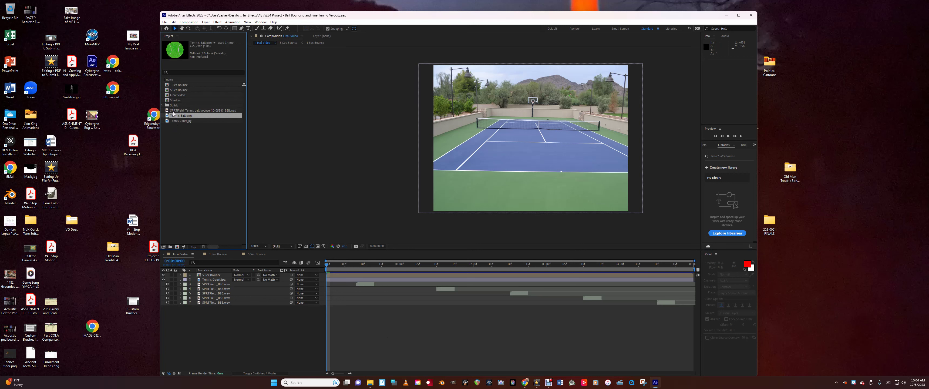
pyautogui.click(174, 111)
pyautogui.click(217, 166)
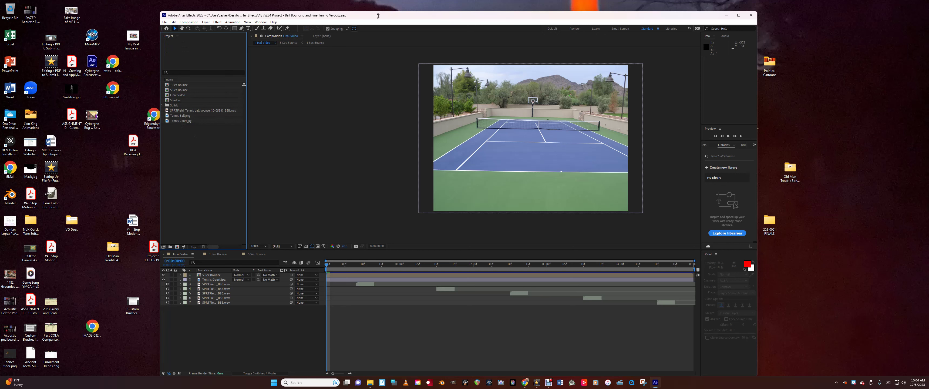
# Step: Create a new folder on the Windows desktop, named with the assignment number 7, a hyphen and the student's surname
pyautogui.moveTo(426, 18); pyautogui.dragTo(332, 18)
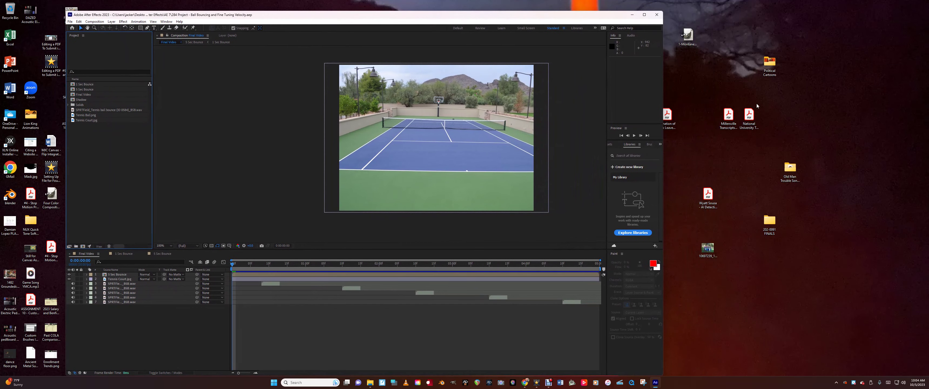
pyautogui.rightClick(778, 107)
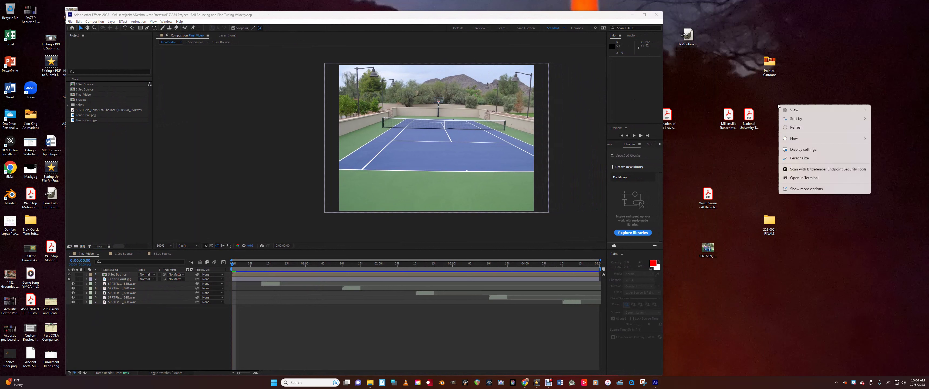
pyautogui.moveTo(811, 142)
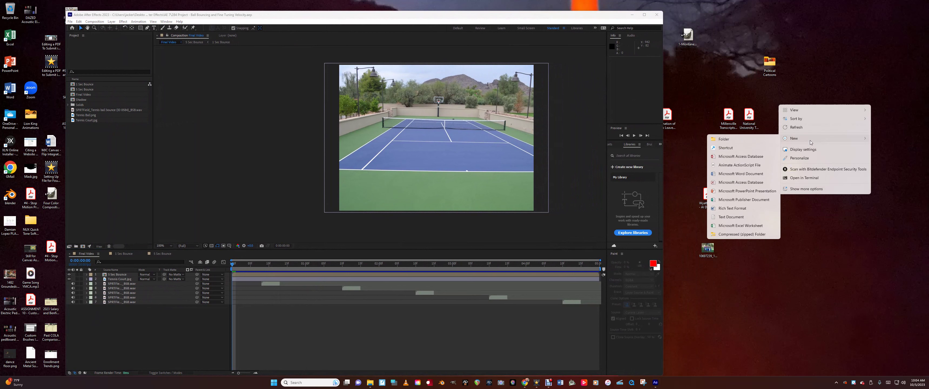
pyautogui.click(765, 141)
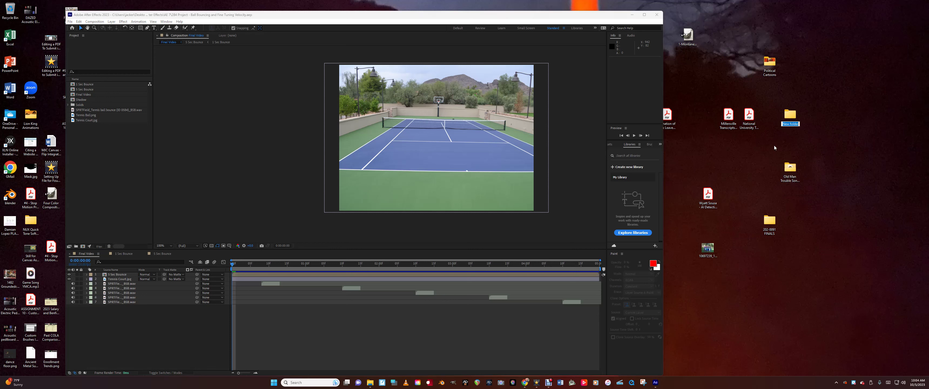
pyautogui.write('7-Acker')
pyautogui.press('Return')
# Step: Collect all source files of the project into the new assignment folder on the desktop, keeping the proposed folder name
pyautogui.moveTo(251, 17); pyautogui.dragTo(276, 16)
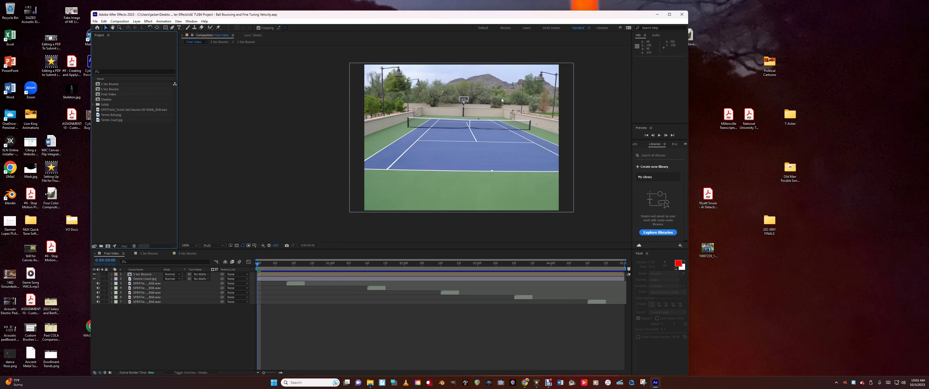
pyautogui.click(95, 21)
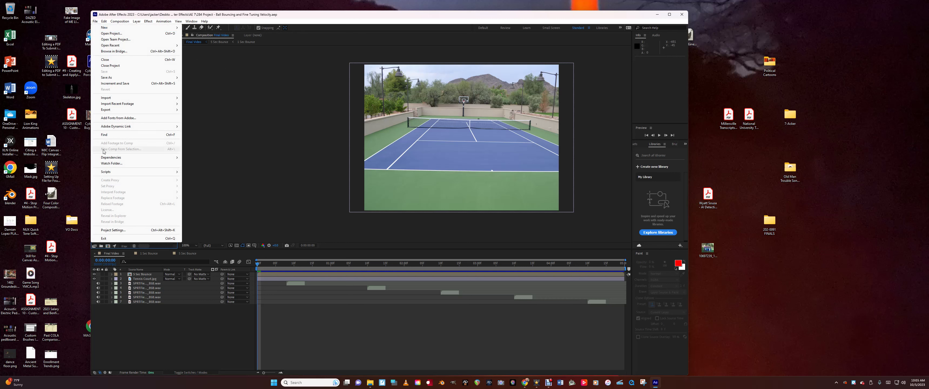
pyautogui.moveTo(106, 161)
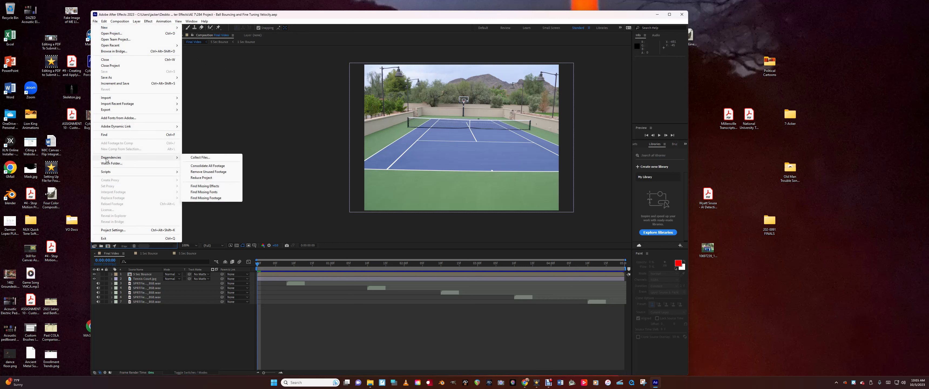
pyautogui.click(198, 159)
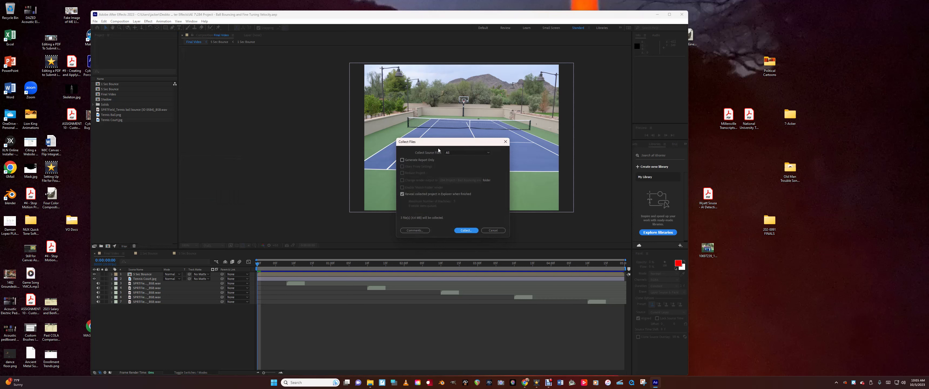
pyautogui.click(466, 231)
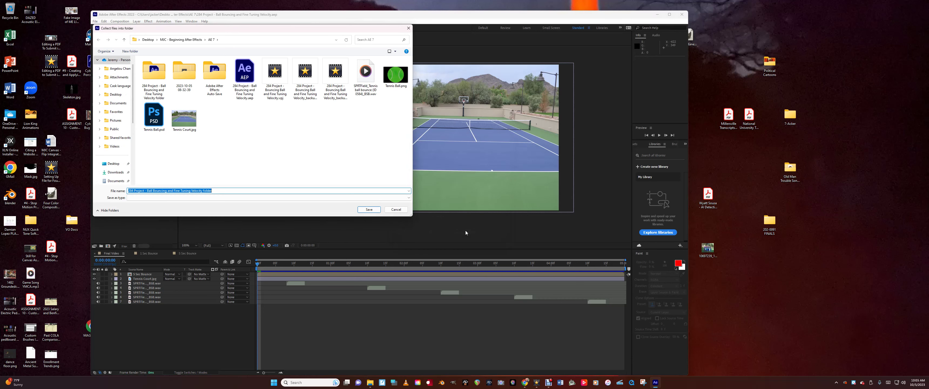
pyautogui.click(114, 163)
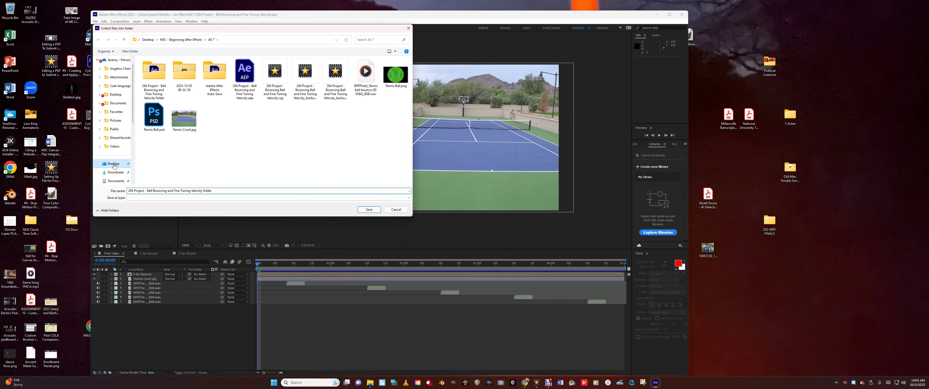
pyautogui.scroll(-15, 186, 151)
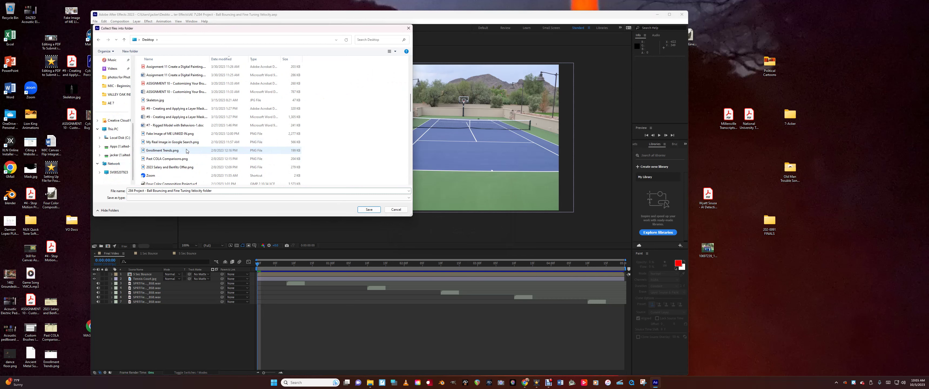
pyautogui.scroll(-5, 187, 150)
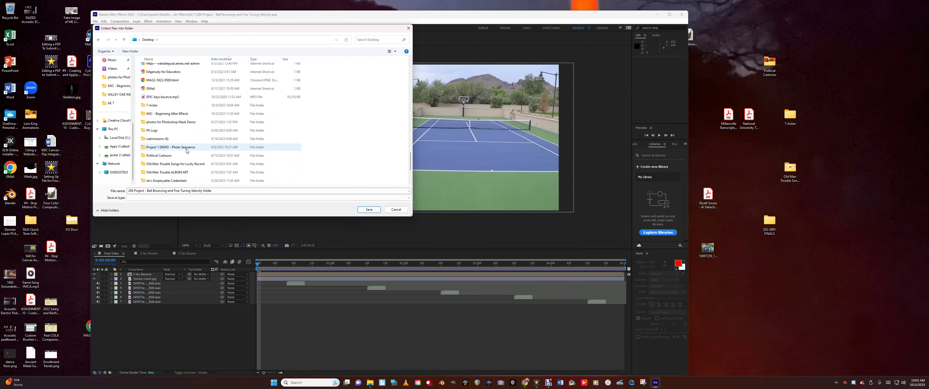
pyautogui.doubleClick(173, 105)
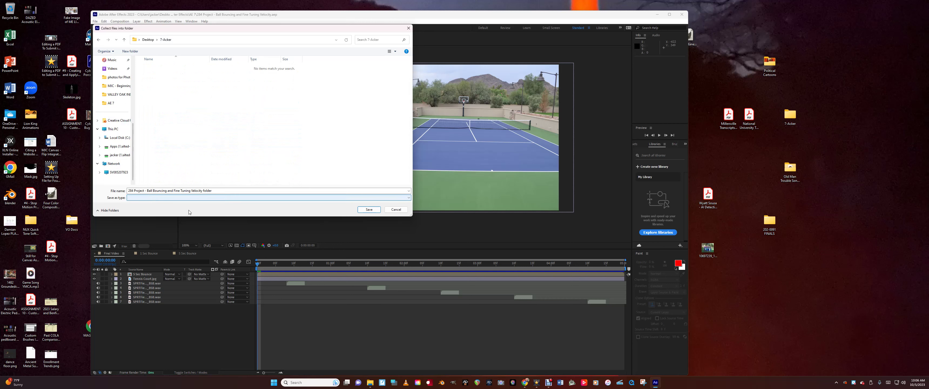
pyautogui.click(368, 210)
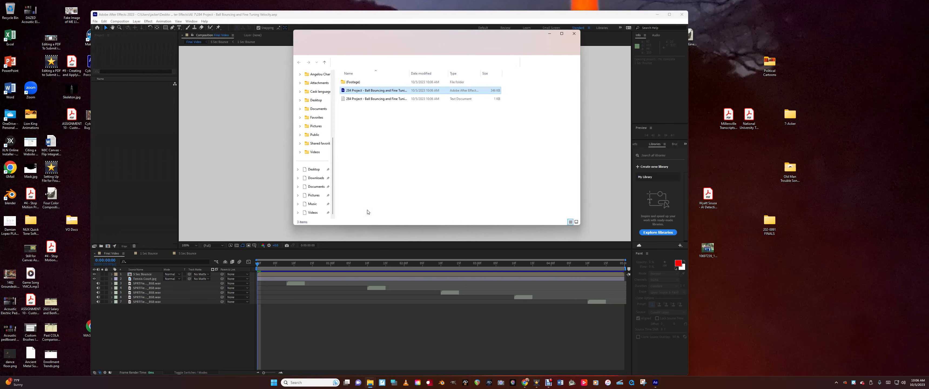
pyautogui.click(575, 34)
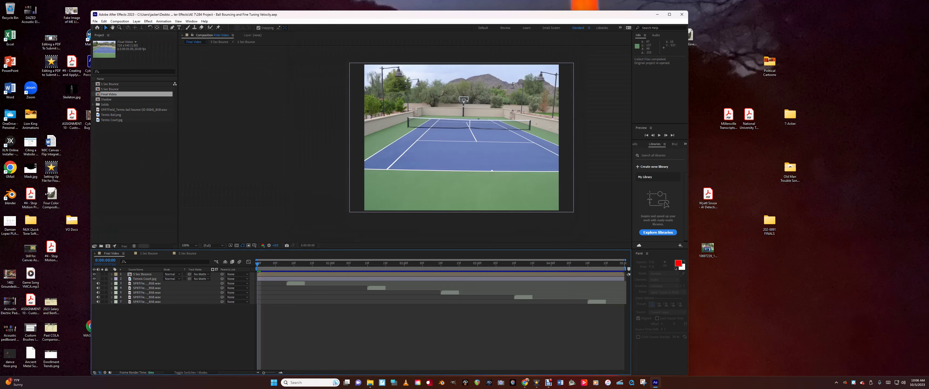
# Step: Switch to the desktop and inspect the assignment folder's contents, including the collected project folder and its (Footage) subfolder
pyautogui.click(658, 14)
pyautogui.moveTo(793, 118); pyautogui.dragTo(563, 141)
pyautogui.doubleClick(564, 142)
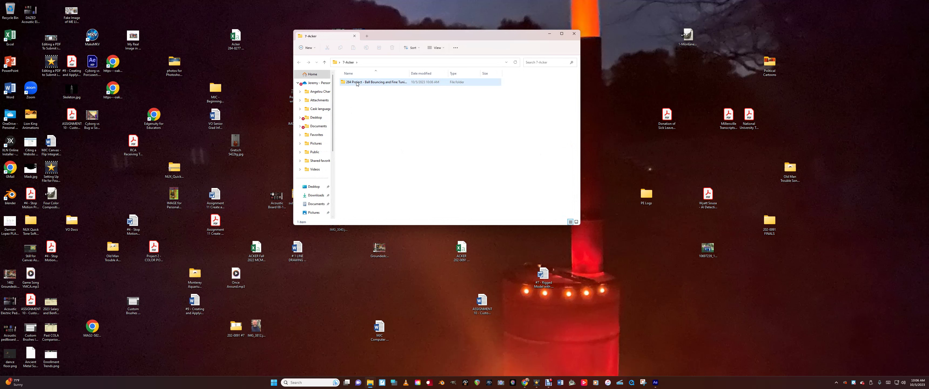
pyautogui.doubleClick(391, 84)
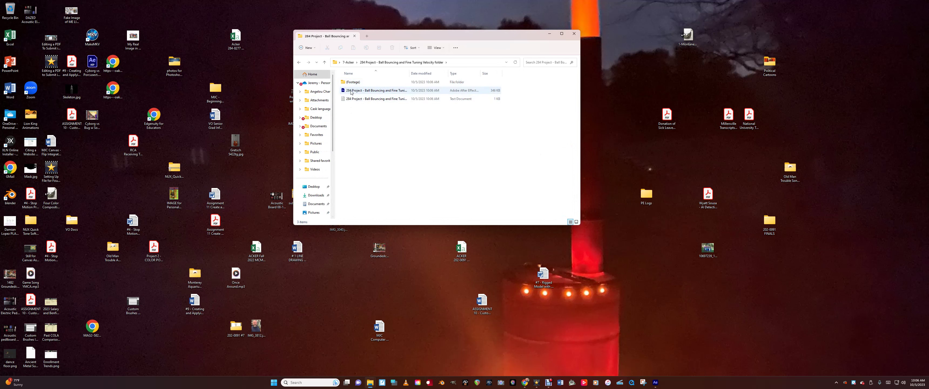
pyautogui.doubleClick(352, 82)
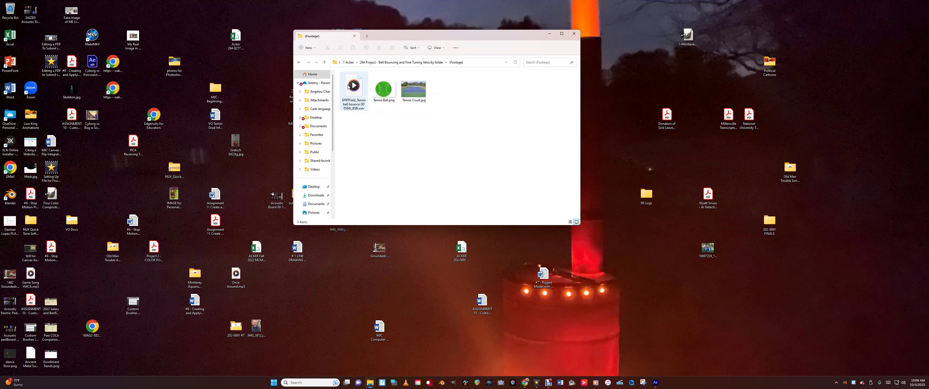
pyautogui.click(324, 62)
pyautogui.click(325, 63)
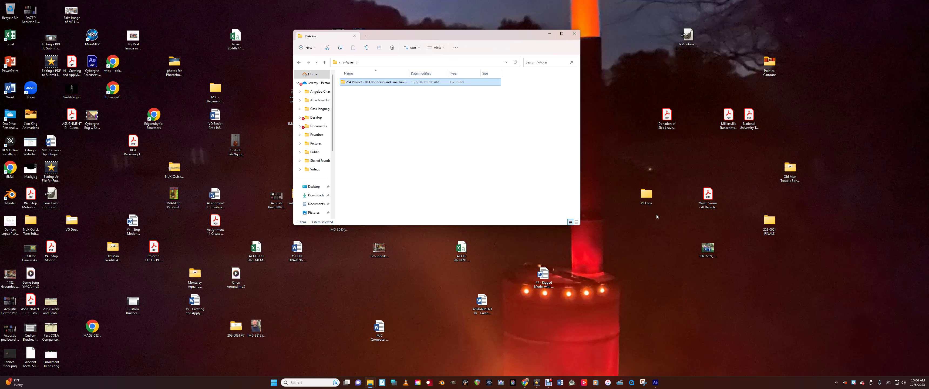
pyautogui.click(574, 33)
# Step: Move the assignment folder to a clear spot on the desktop, compress it into a ZIP archive, and place the archive beside it
pyautogui.moveTo(565, 141); pyautogui.dragTo(524, 138)
pyautogui.moveTo(500, 169); pyautogui.dragTo(387, 170)
pyautogui.moveTo(524, 144); pyautogui.dragTo(469, 173)
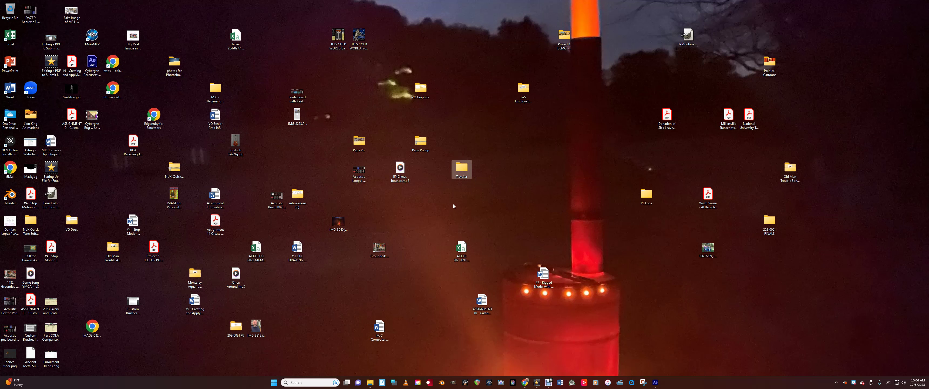
pyautogui.rightClick(462, 167)
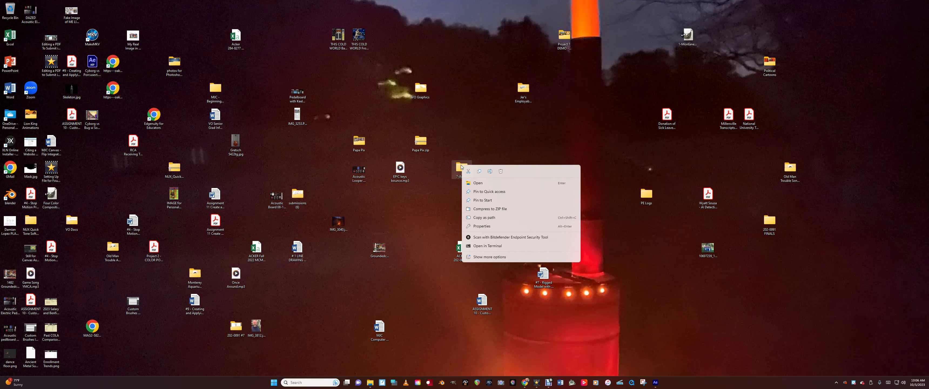
pyautogui.click(479, 257)
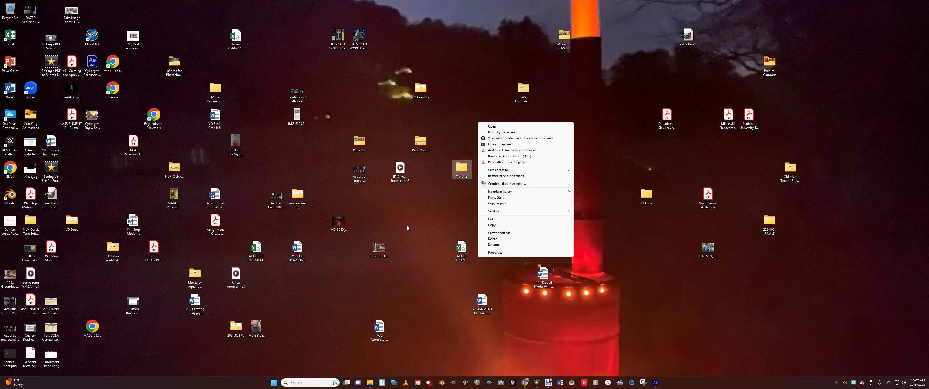
pyautogui.moveTo(494, 214)
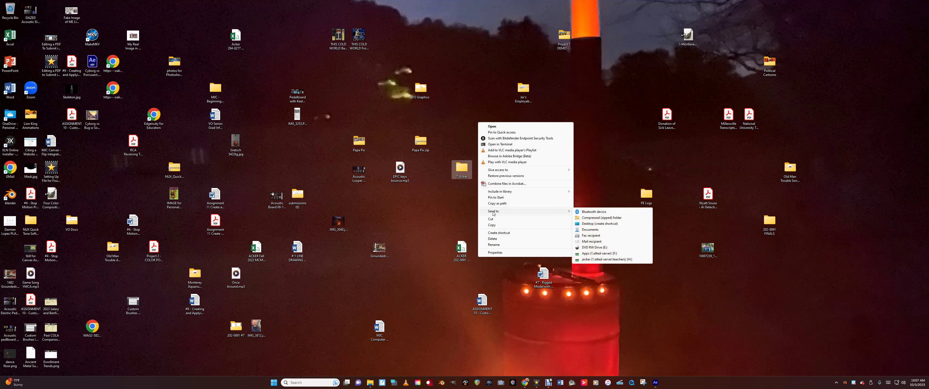
pyautogui.click(594, 218)
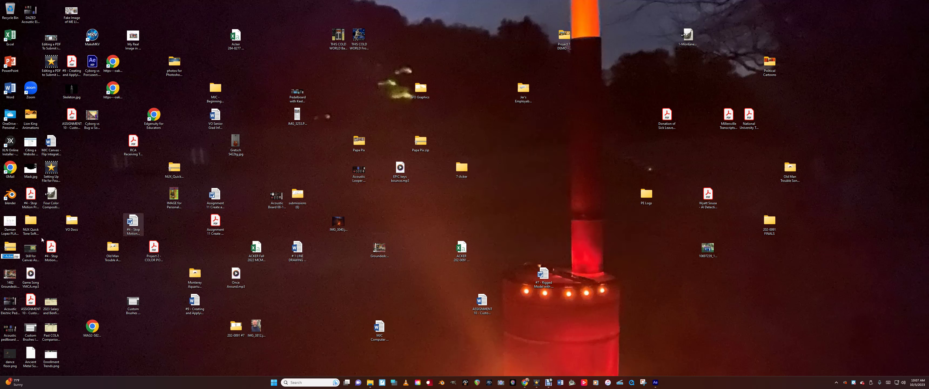
pyautogui.moveTo(20, 247); pyautogui.dragTo(487, 170)
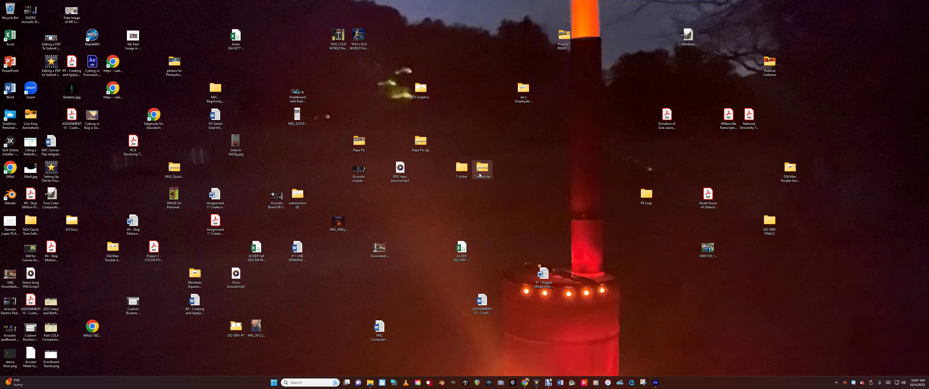
pyautogui.moveTo(484, 163); pyautogui.dragTo(505, 165)
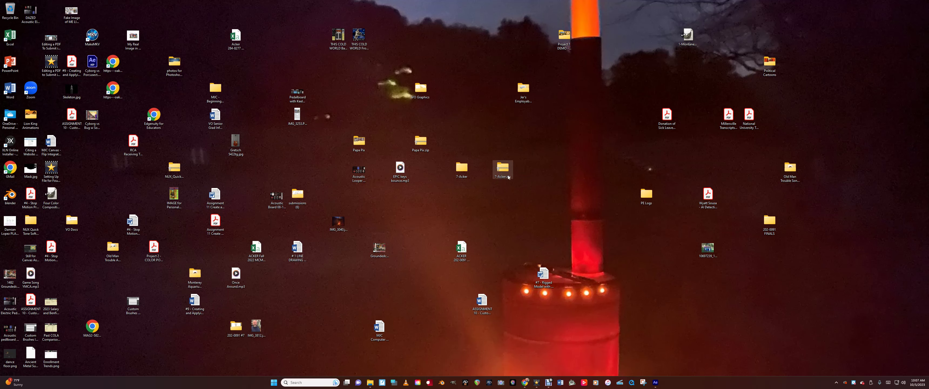
pyautogui.moveTo(549, 382)
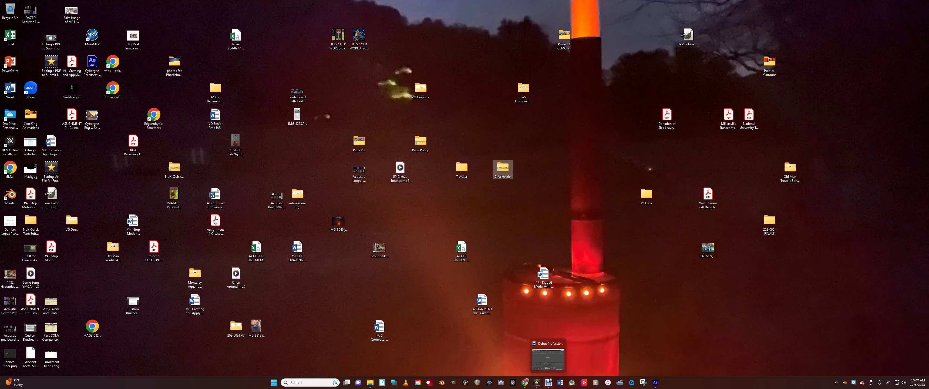